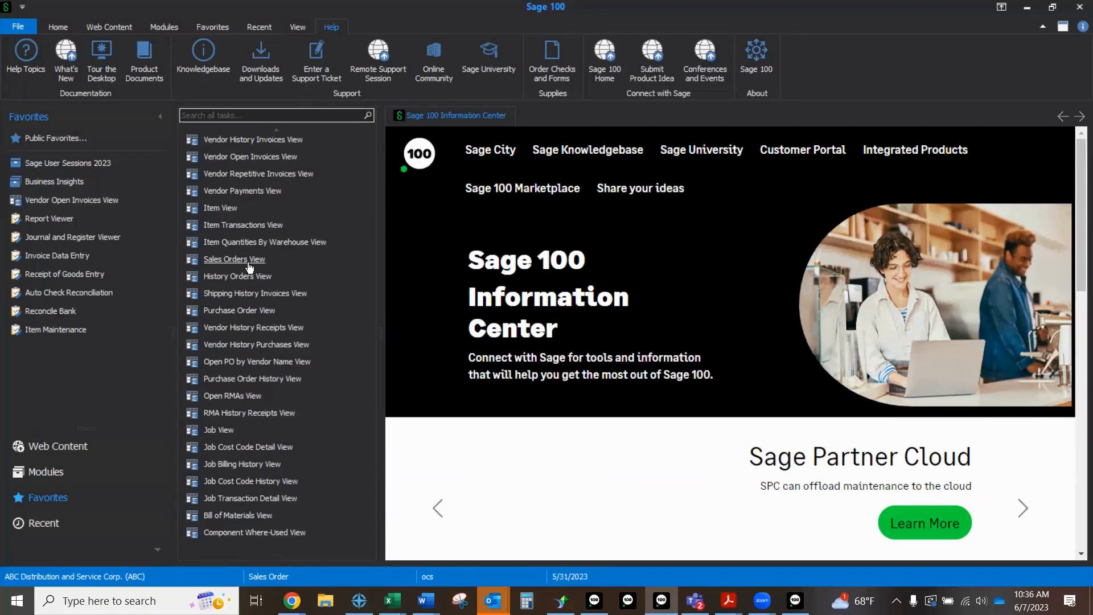
Step: Look through the Explorer views on the task list and the Explore views of the General Ledger module, then return to the favorites
{"action": "scroll", "coordinate": [249, 267], "scroll_direction": "up", "scroll_amount": 5}
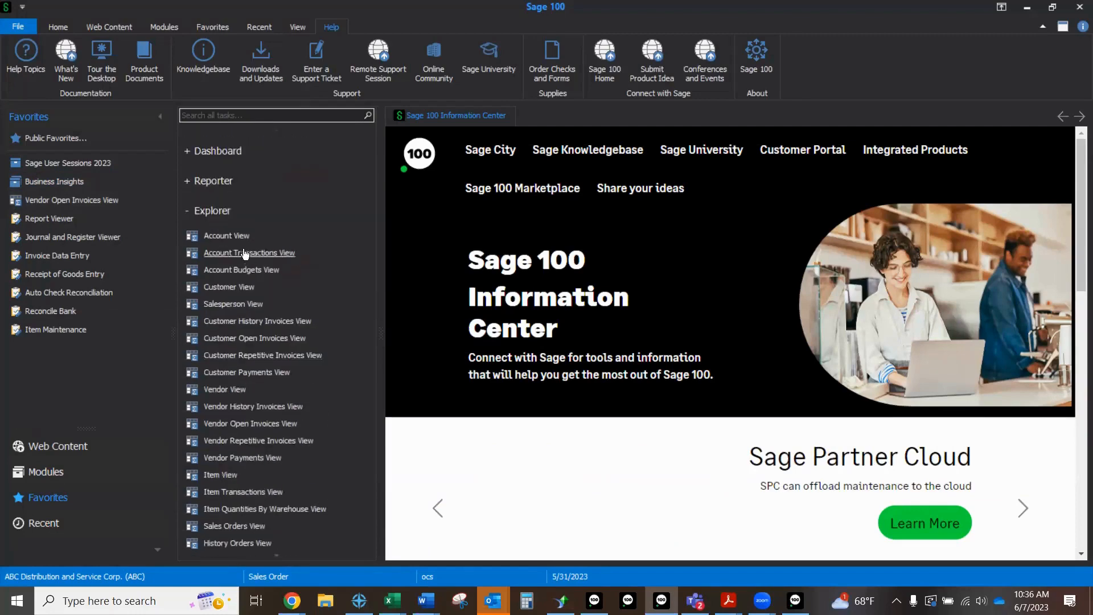
{"action": "scroll", "coordinate": [228, 308], "scroll_direction": "down", "scroll_amount": 5}
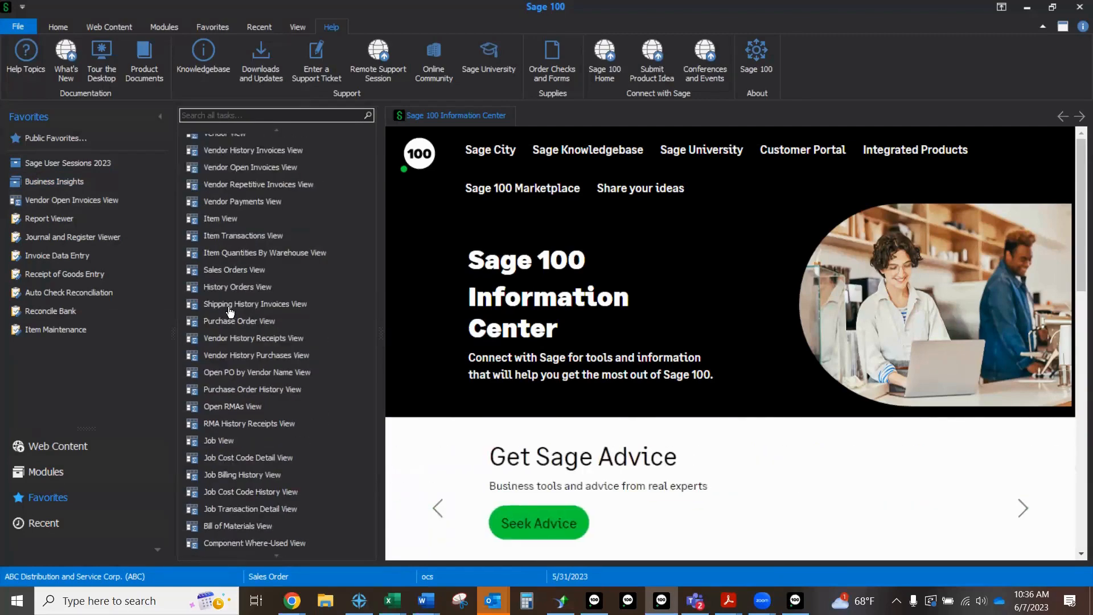
{"action": "left_click", "coordinate": [46, 472]}
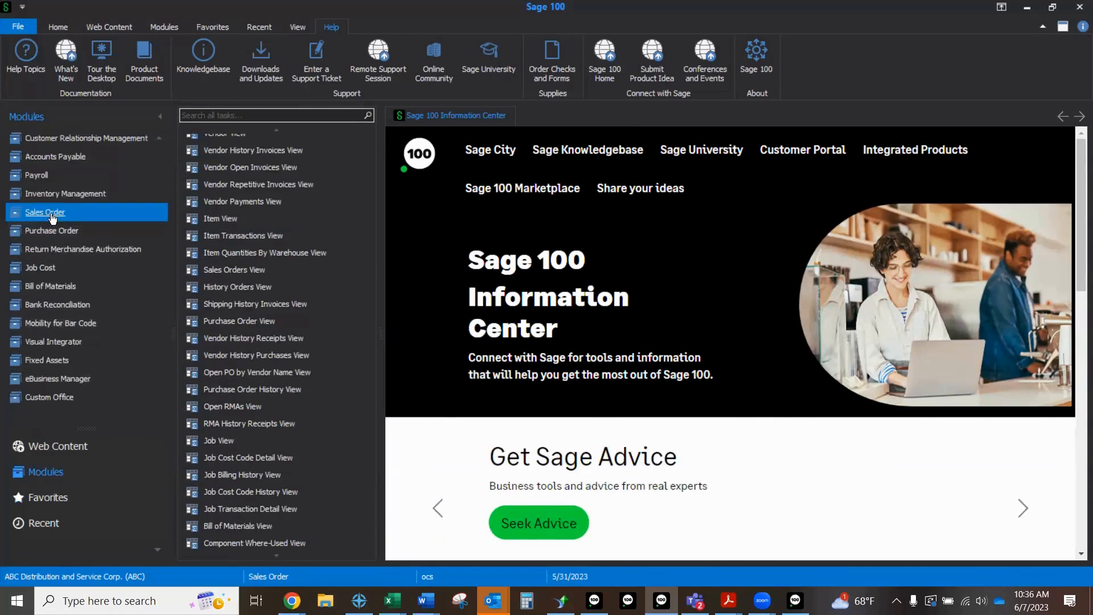
{"action": "scroll", "coordinate": [53, 219], "scroll_direction": "up", "scroll_amount": 4}
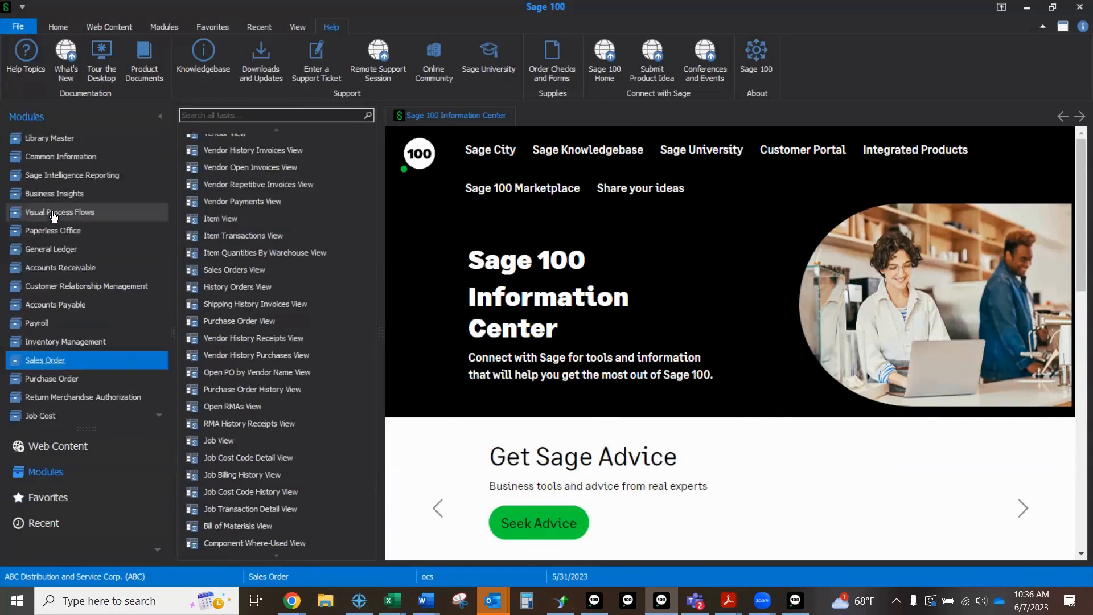
{"action": "left_click", "coordinate": [52, 248]}
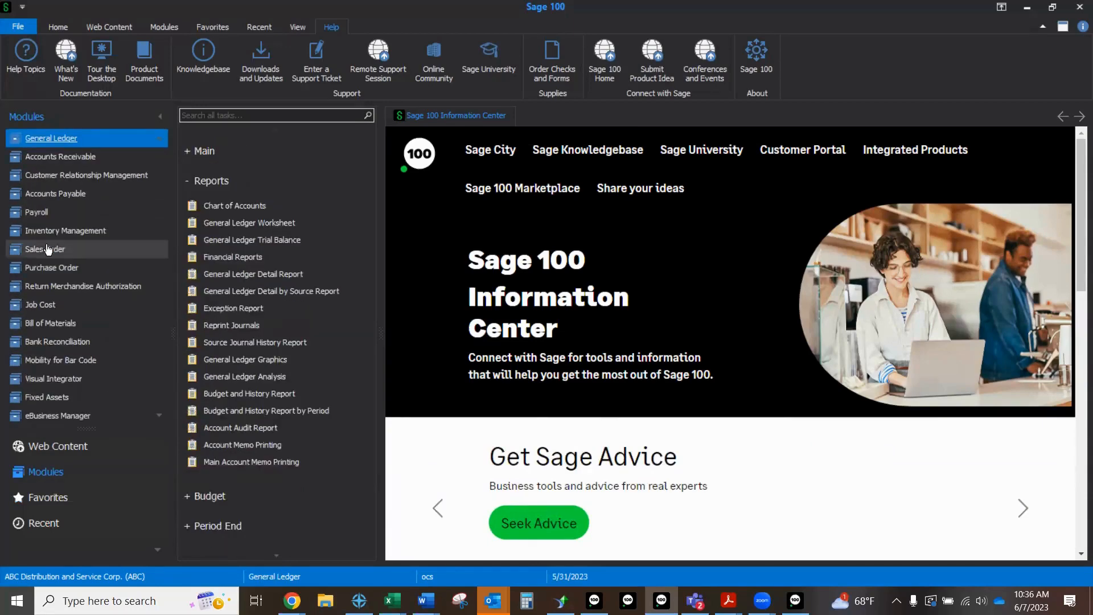
{"action": "left_click", "coordinate": [215, 178]}
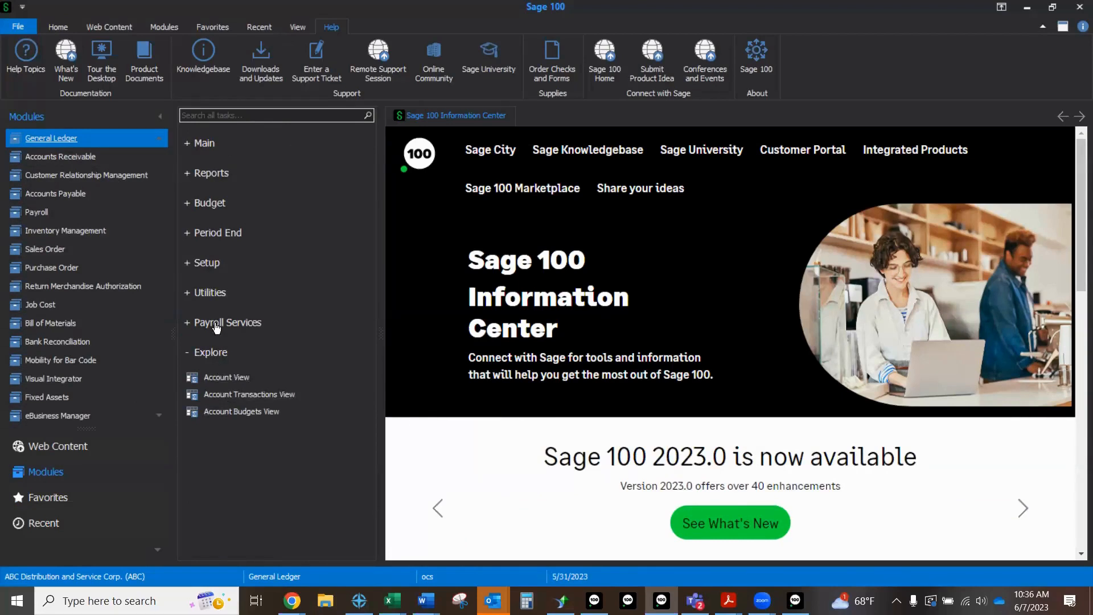
{"action": "left_click", "coordinate": [45, 499]}
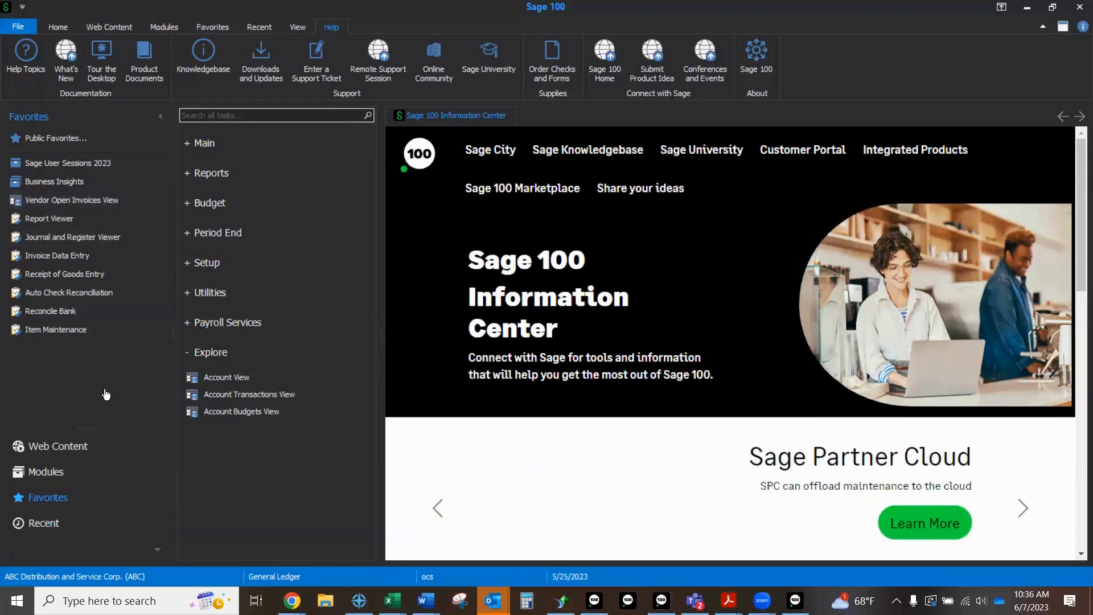
Step: Switch to the Vendor Open Invoices window of Business Insights Explorer, enlarge its transactions pane and show the second listed invoice's transactions
{"action": "mouse_move", "coordinate": [795, 600]}
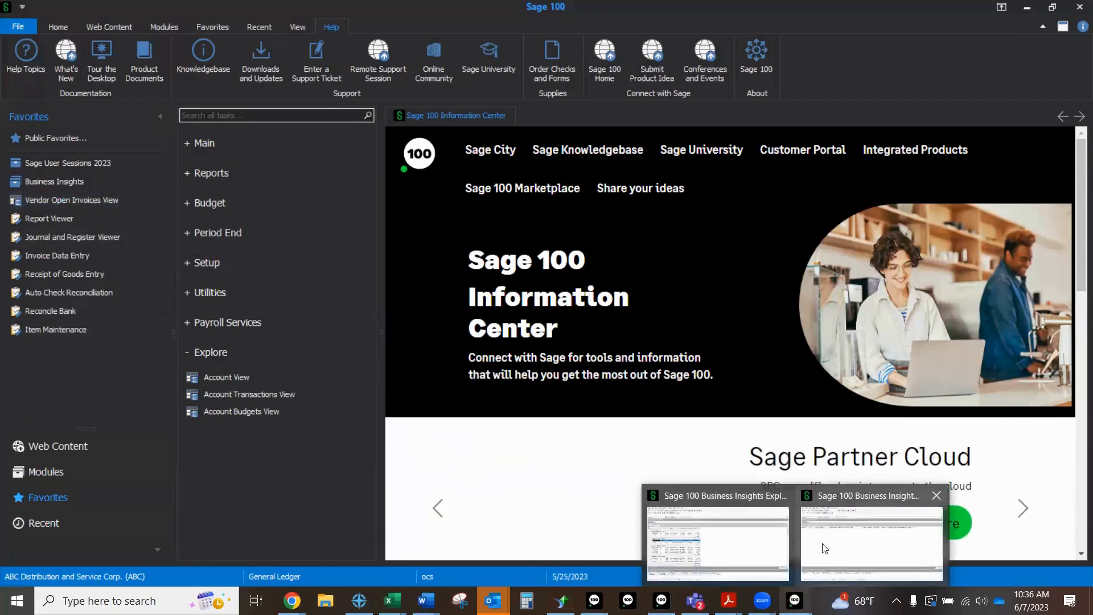
{"action": "left_click", "coordinate": [844, 501]}
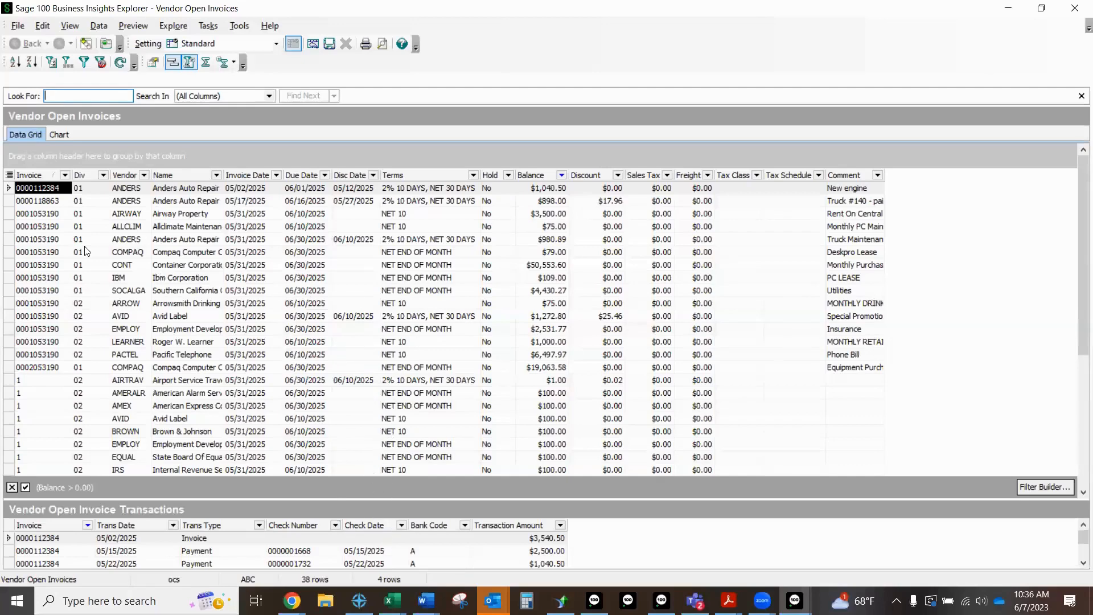
{"action": "left_click", "coordinate": [181, 190]}
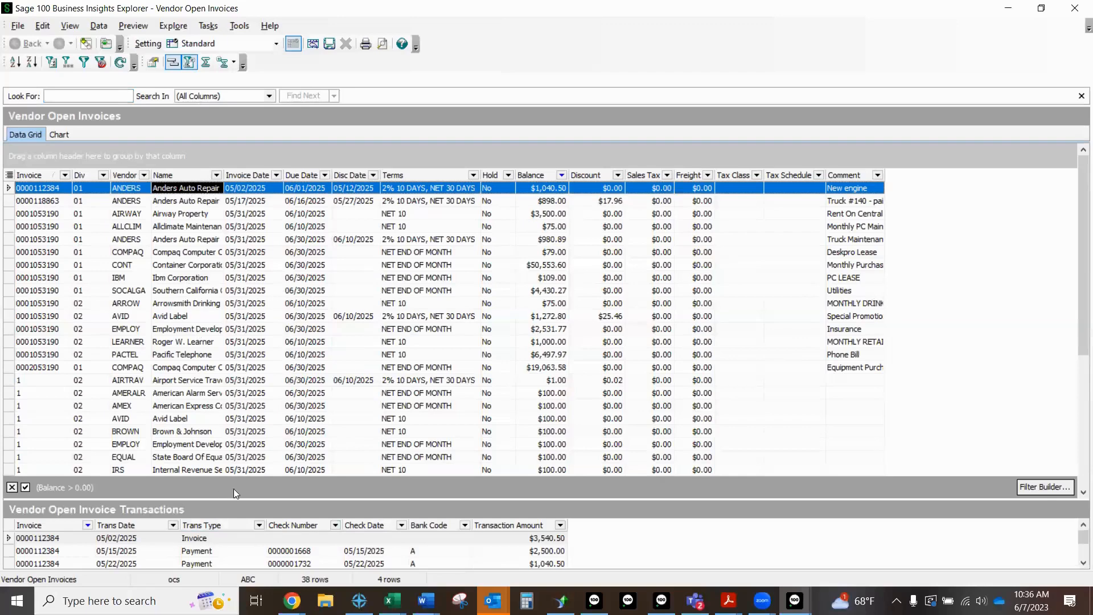
{"action": "left_click_drag", "start_coordinate": [237, 498], "coordinate": [241, 427]}
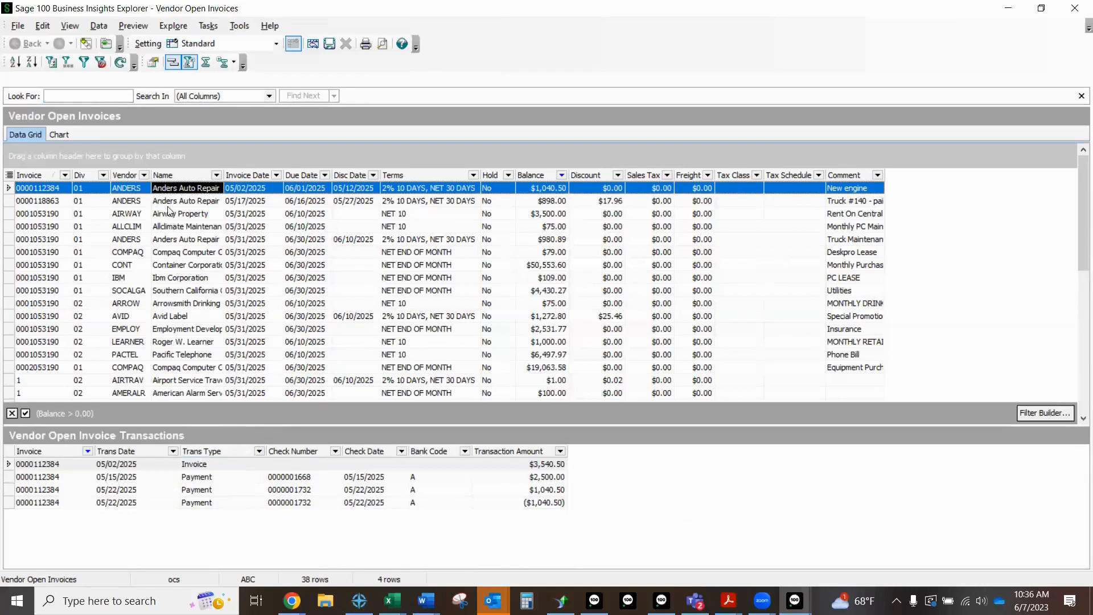
{"action": "key", "text": "Down"}
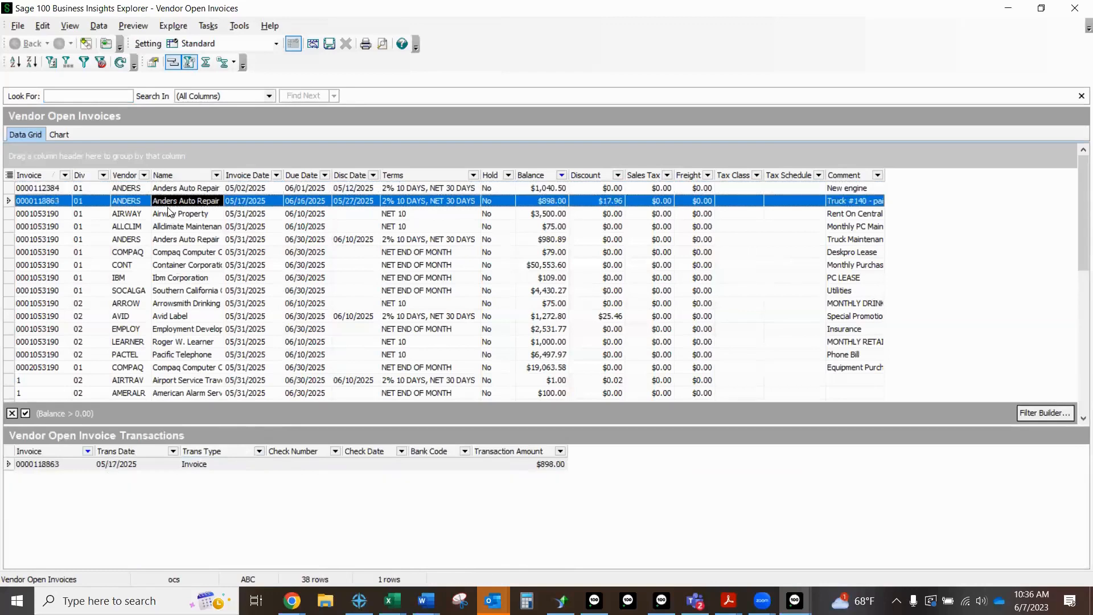
Step: Hide the Disc Date and Invoice Date columns in the vendor open invoices grid, keeping Due Date shown
{"action": "left_click", "coordinate": [10, 176]}
{"action": "scroll", "coordinate": [34, 244], "scroll_direction": "down", "scroll_amount": 4}
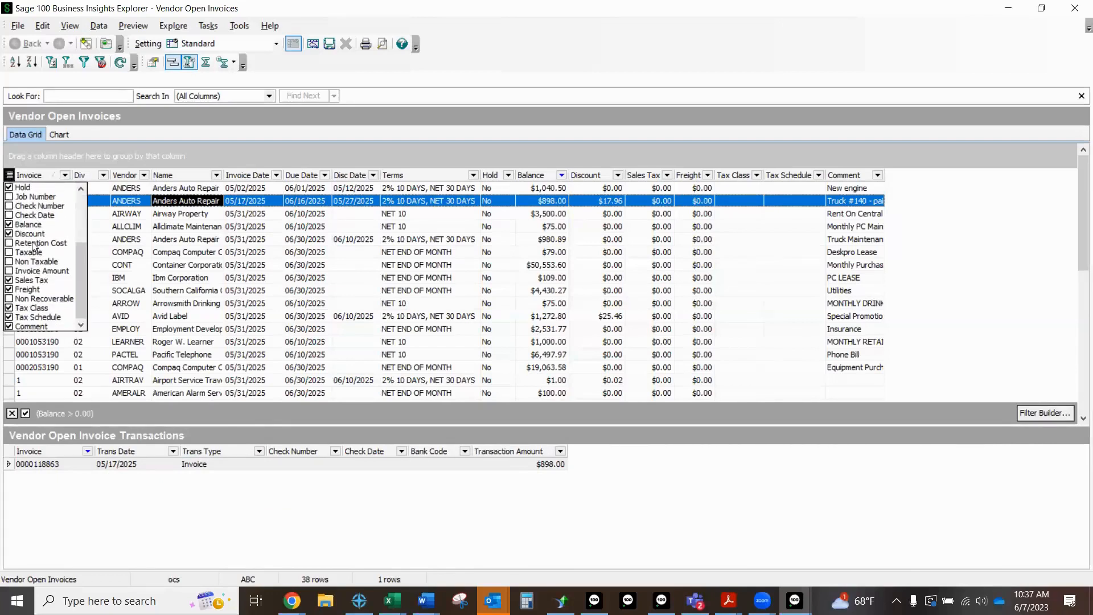
{"action": "scroll", "coordinate": [34, 246], "scroll_direction": "up", "scroll_amount": 4}
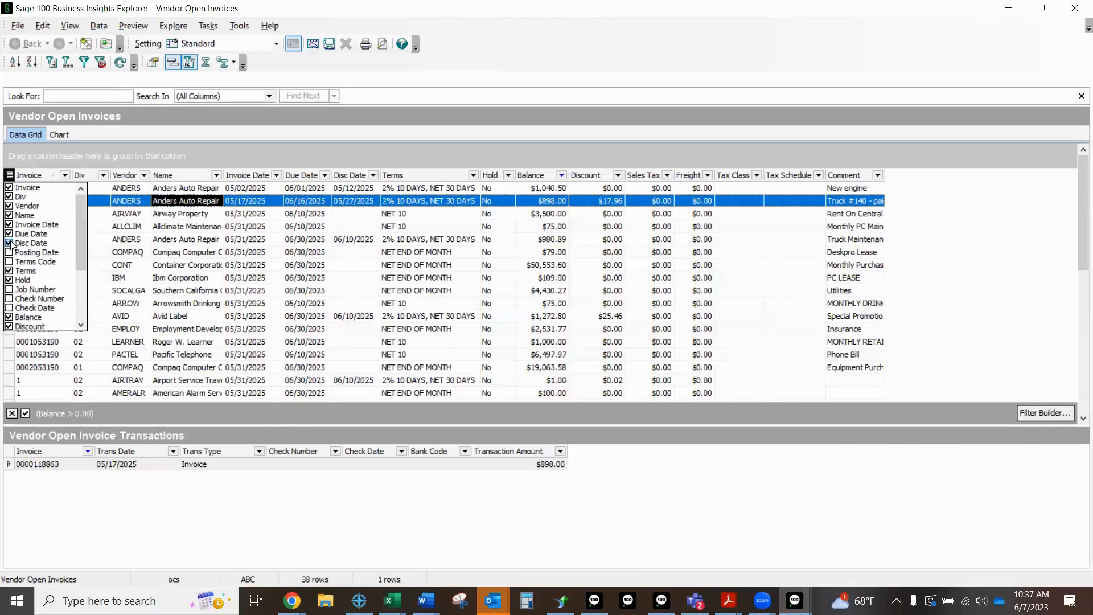
{"action": "left_click", "coordinate": [9, 244]}
{"action": "left_click", "coordinate": [10, 234]}
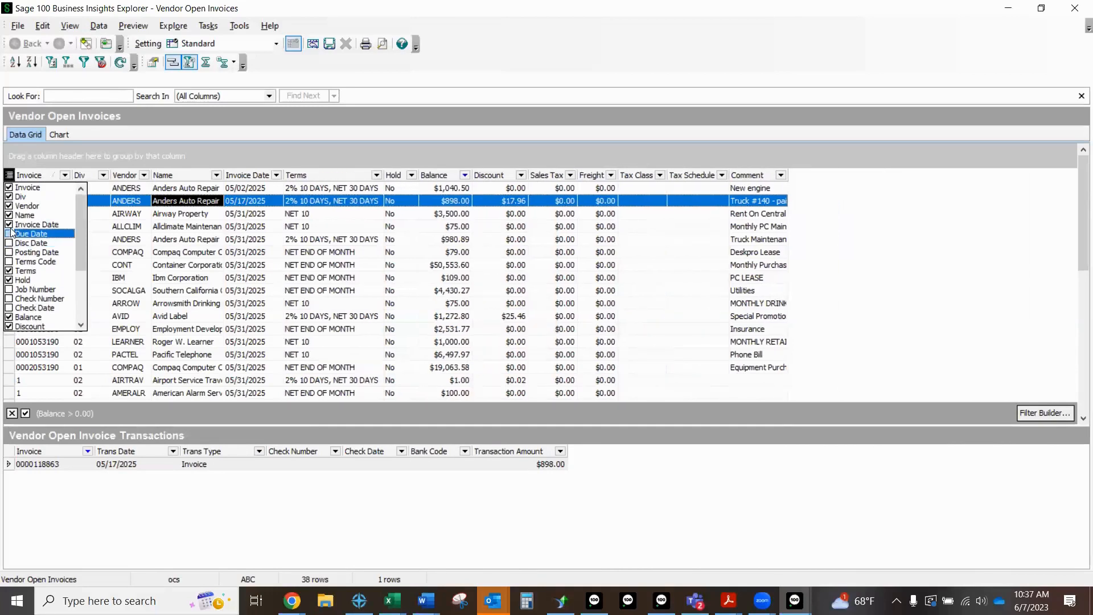
{"action": "left_click", "coordinate": [9, 225]}
{"action": "left_click", "coordinate": [10, 234]}
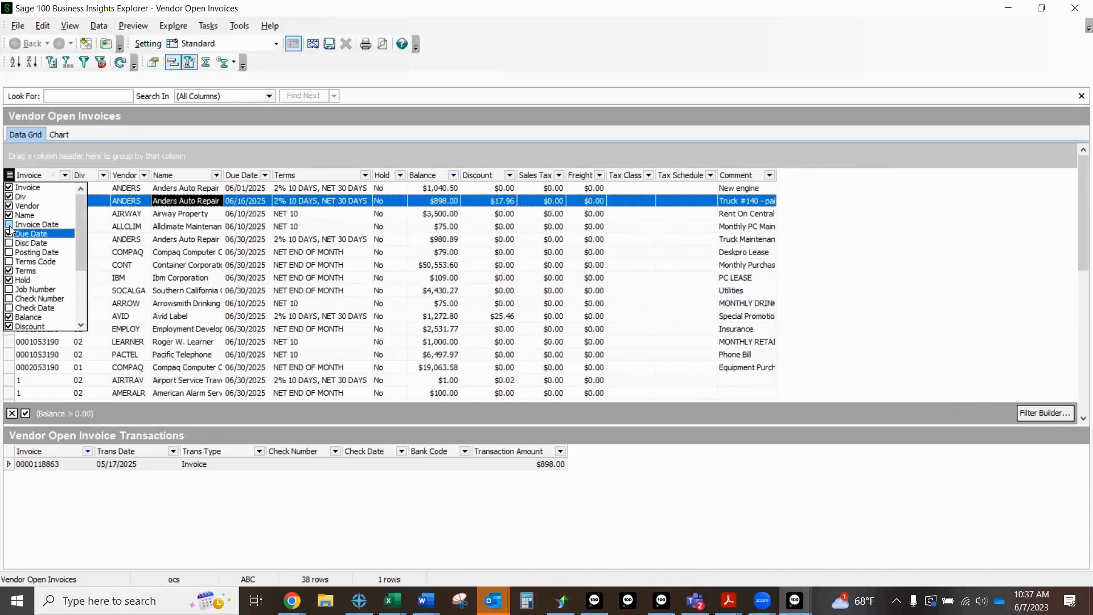
Step: Sort the open invoices by Invoice in descending order and group them by Div and Vendor
{"action": "left_click", "coordinate": [40, 178]}
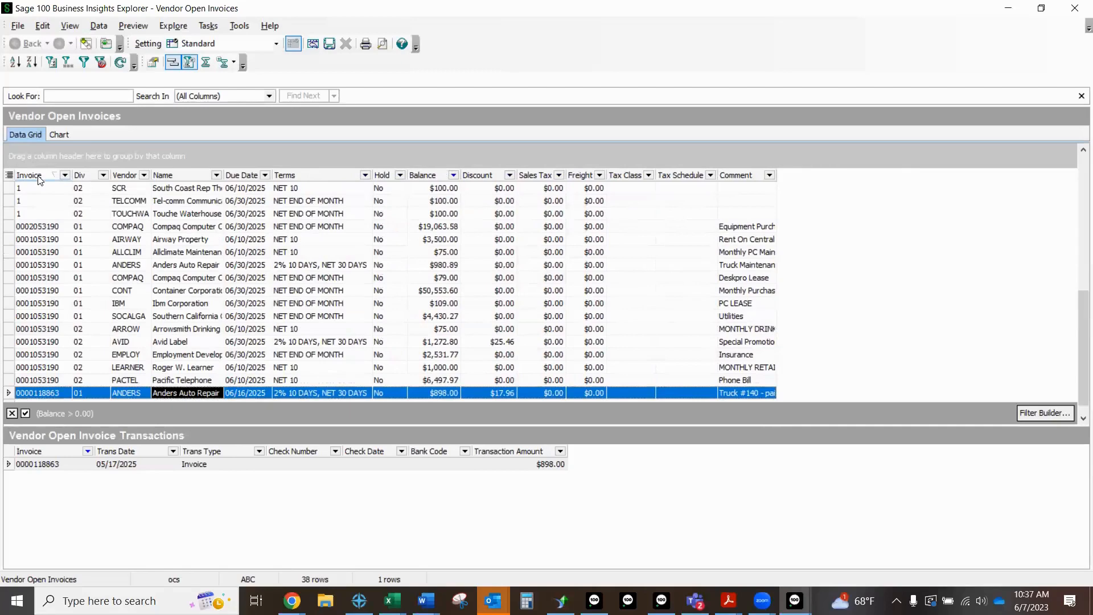
{"action": "left_click", "coordinate": [39, 178]}
{"action": "left_click", "coordinate": [38, 175]}
{"action": "left_click_drag", "start_coordinate": [110, 166], "coordinate": [139, 165]}
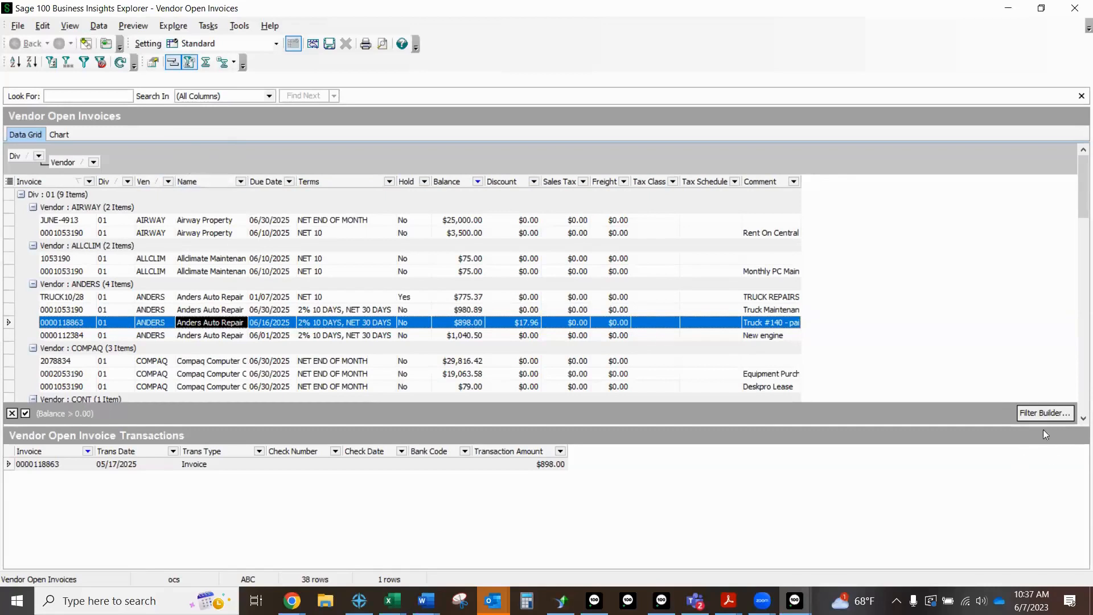
Step: Try adding a new condition on the Invoice field in the Filter Builder and close it without applying
{"action": "left_click", "coordinate": [1037, 413]}
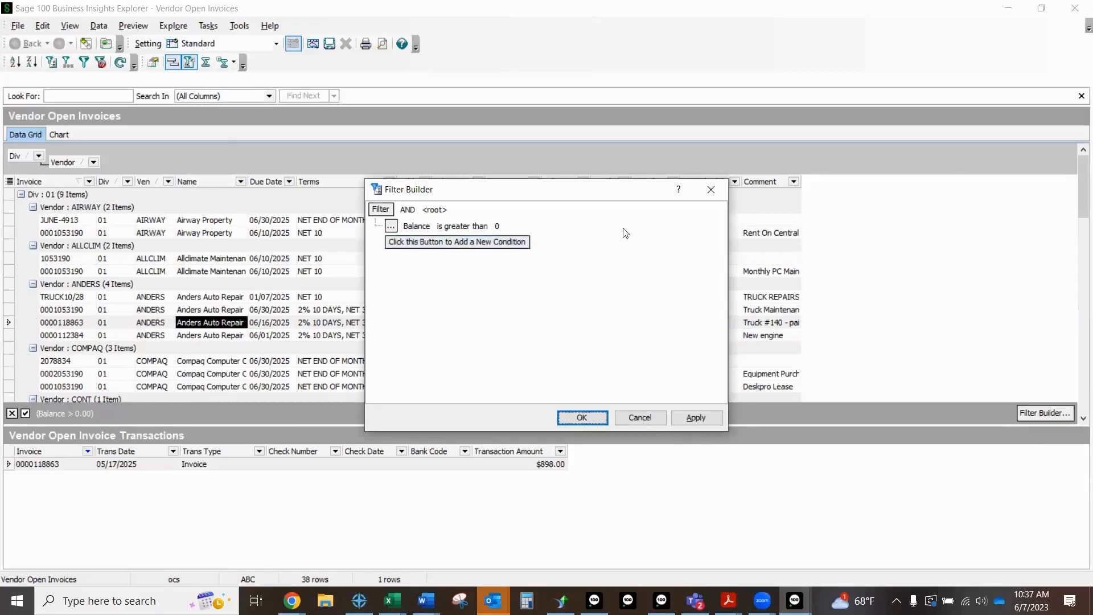
{"action": "left_click", "coordinate": [443, 243]}
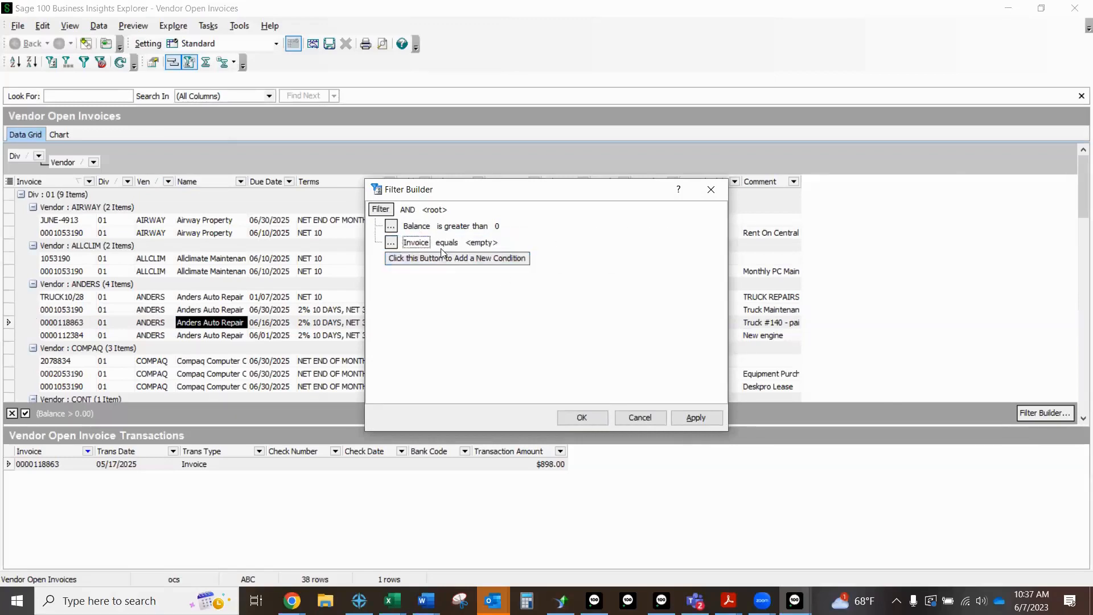
{"action": "left_click", "coordinate": [710, 190]}
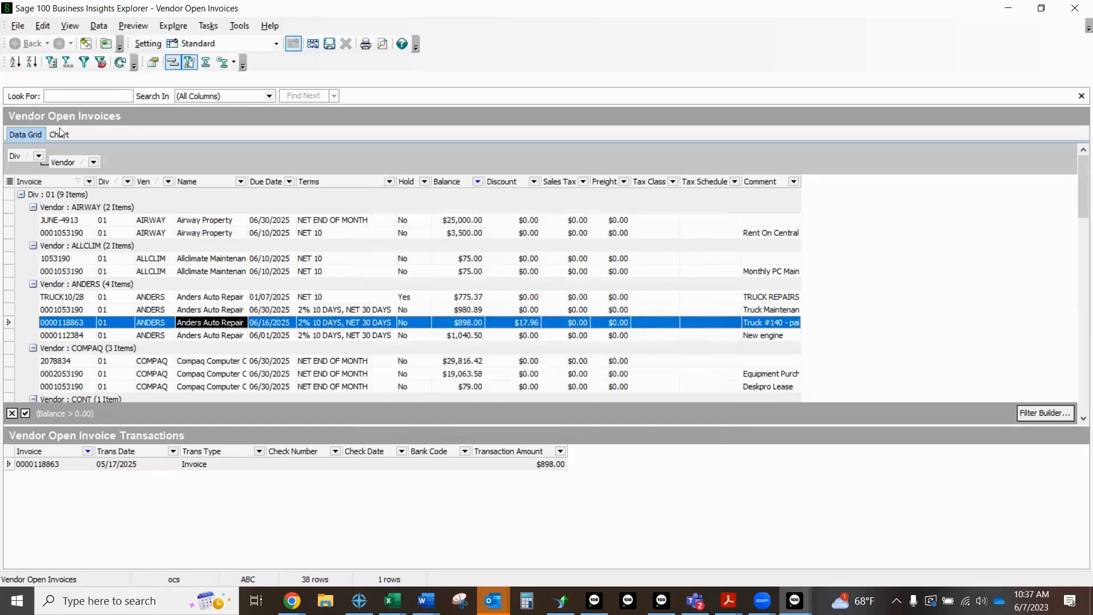
{"action": "left_click", "coordinate": [18, 26]}
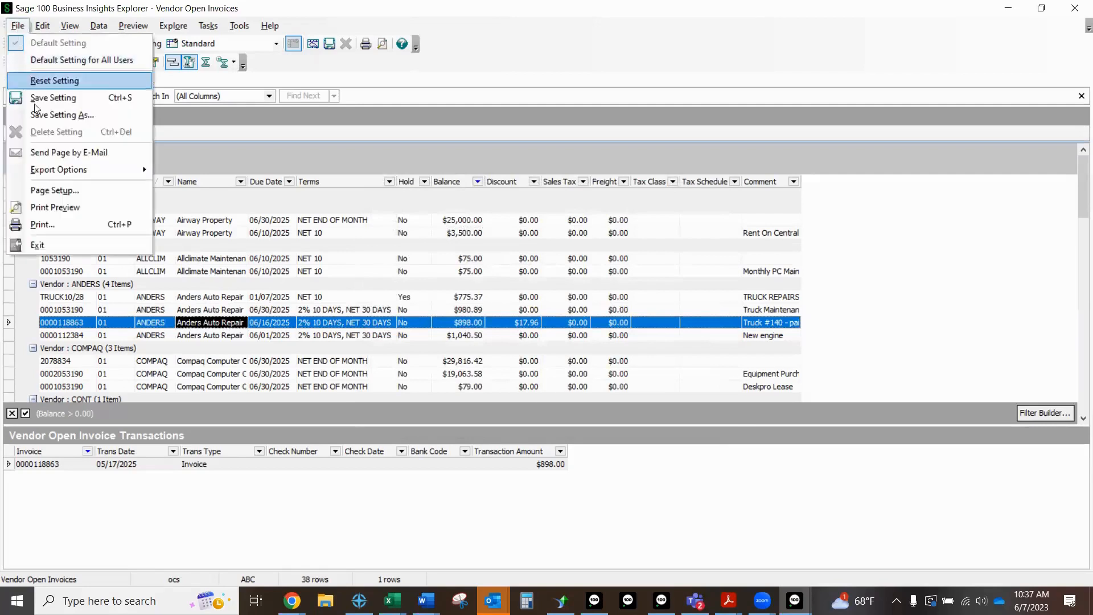
{"action": "mouse_move", "coordinate": [63, 176]}
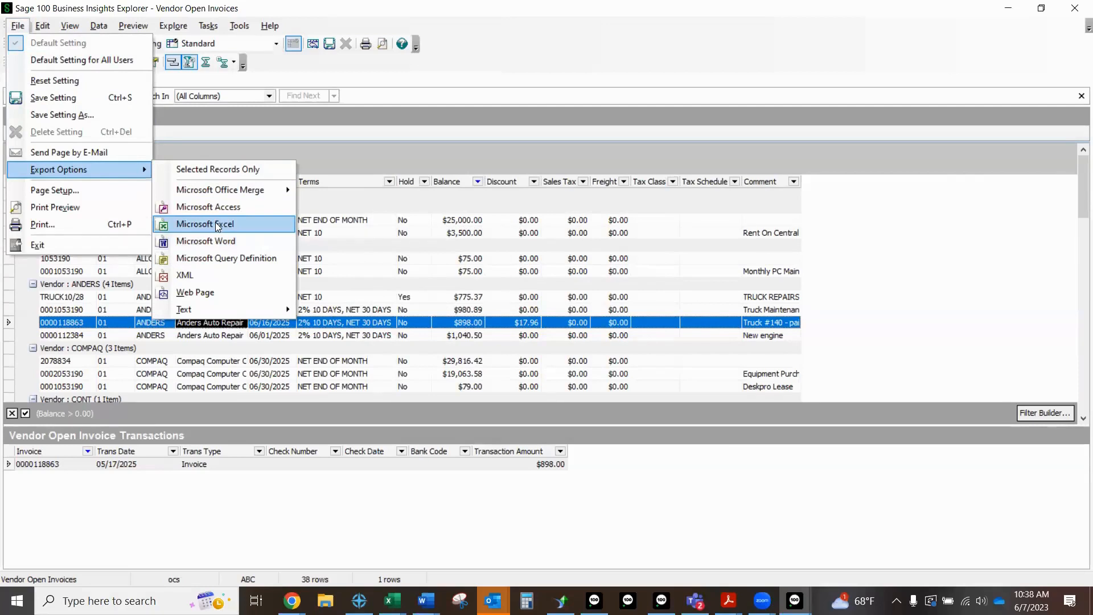
{"action": "left_click", "coordinate": [398, 85]}
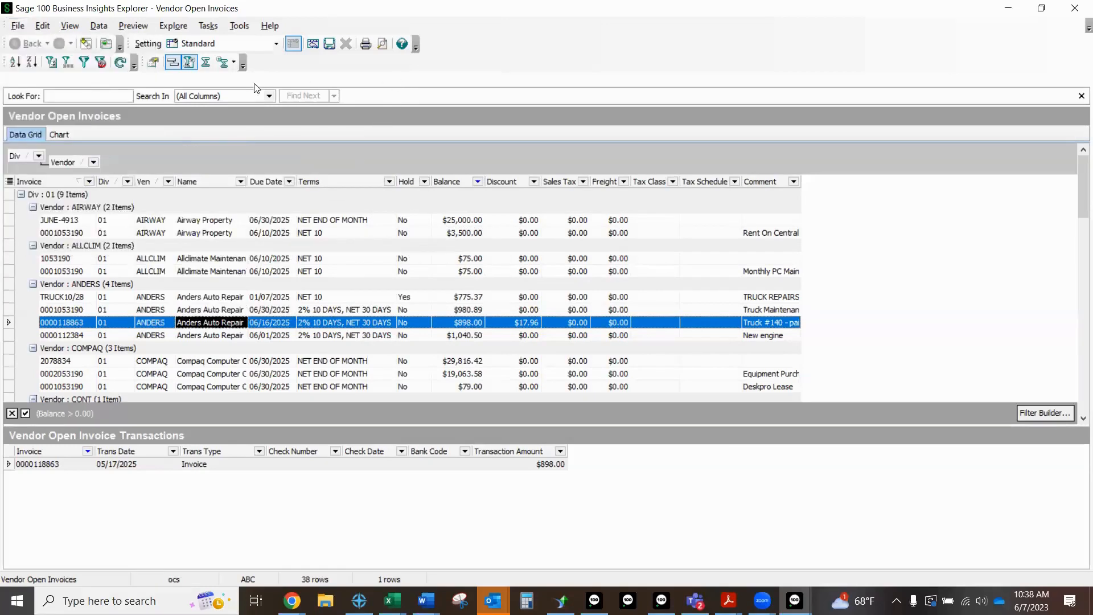
{"action": "left_click", "coordinate": [20, 30]}
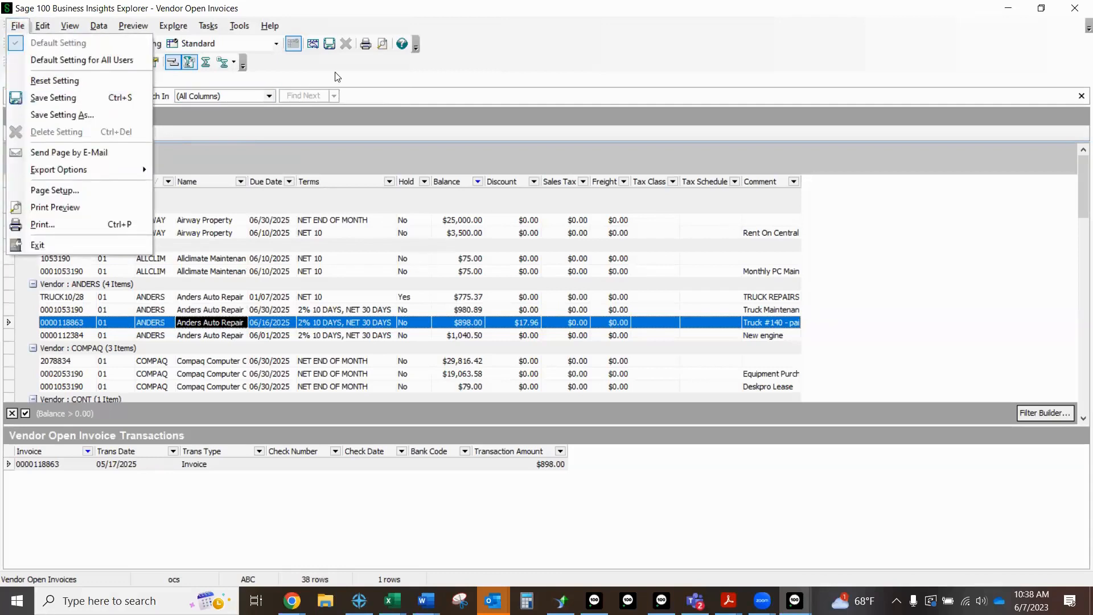
{"action": "left_click", "coordinate": [350, 69]}
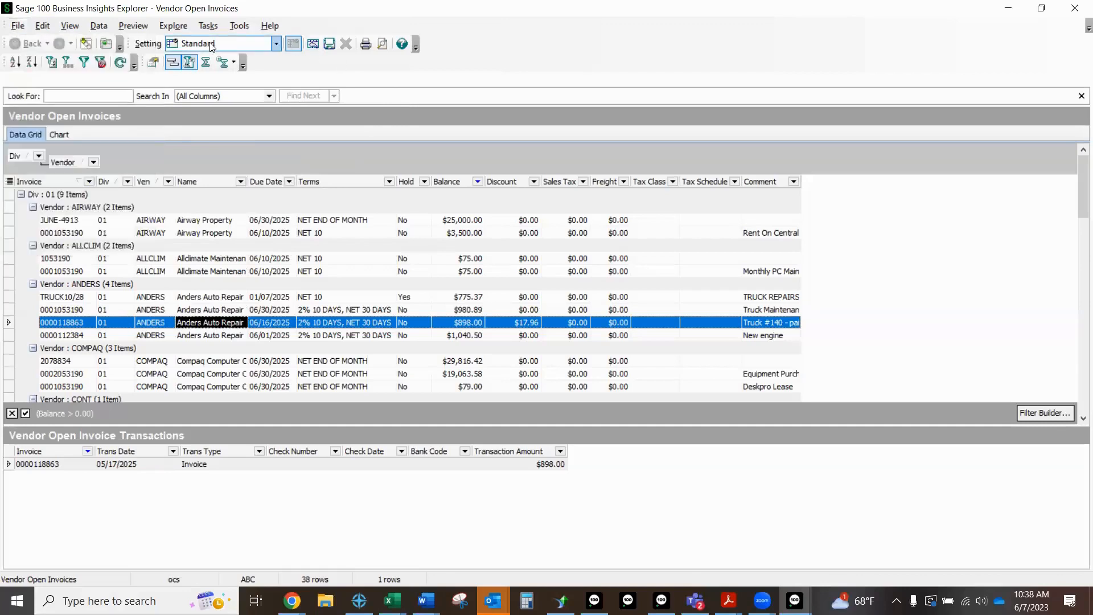
Step: Load the public Sage User Session 2023 setting without saving the current view changes, and summarize the Balance column by Sum
{"action": "left_click", "coordinate": [277, 45]}
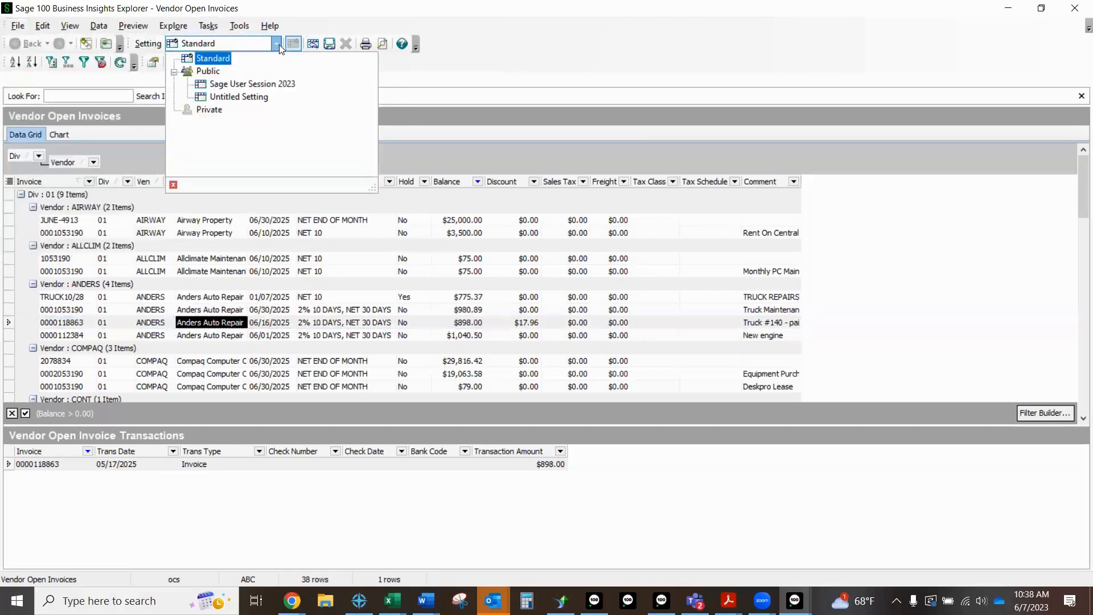
{"action": "left_click", "coordinate": [265, 86]}
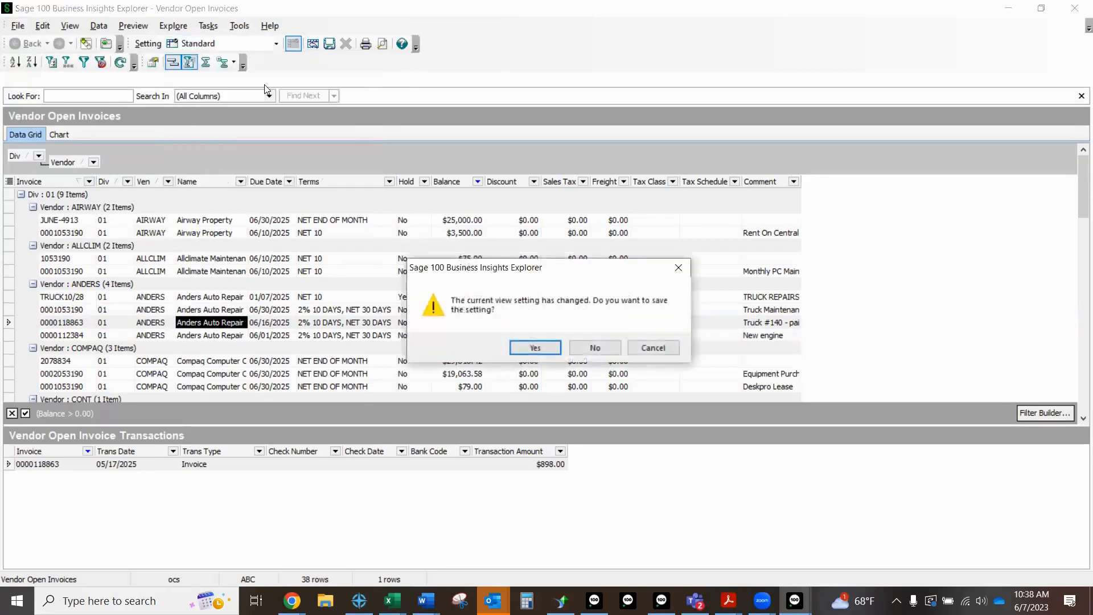
{"action": "left_click", "coordinate": [593, 346]}
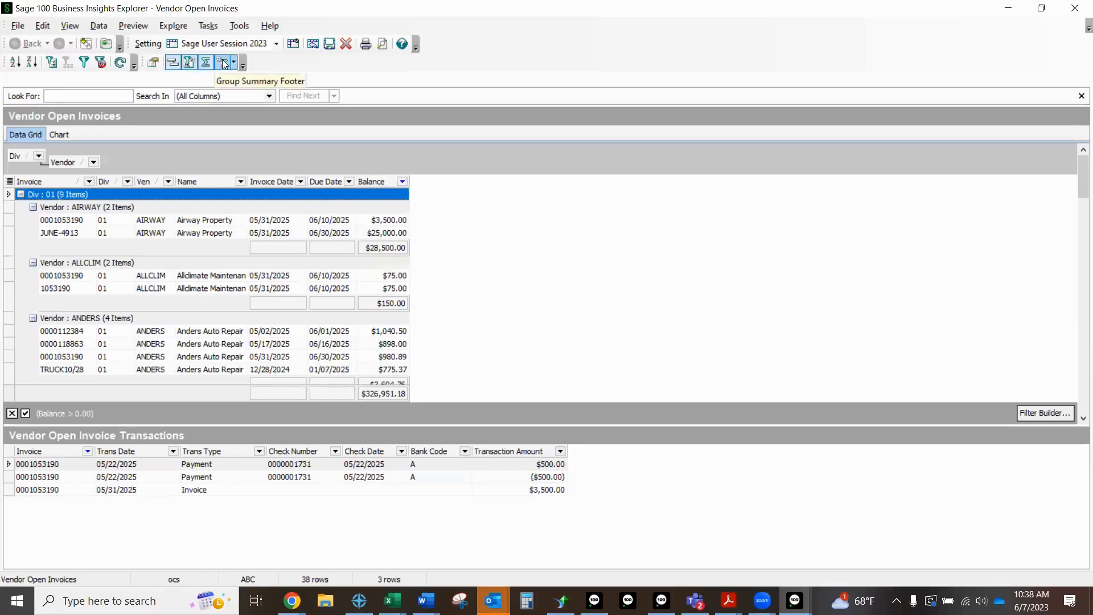
{"action": "right_click", "coordinate": [368, 251]}
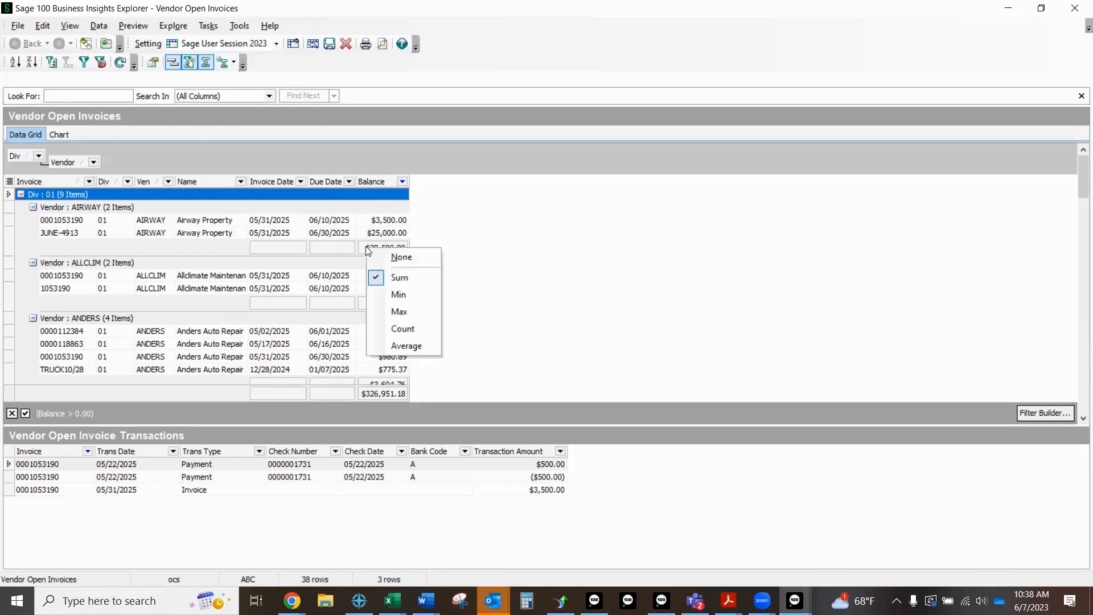
{"action": "left_click", "coordinate": [402, 280]}
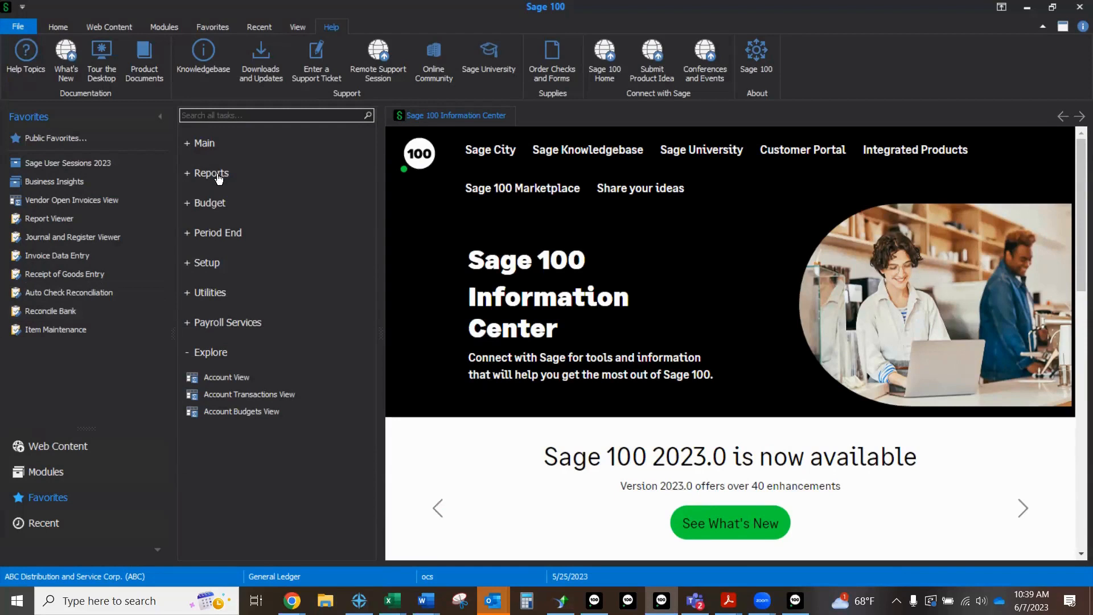
Step: Switch to the Sage 100 desktop, open the General Ledger Chart of Accounts report and set its output to Paperless Office
{"action": "left_click", "coordinate": [218, 178]}
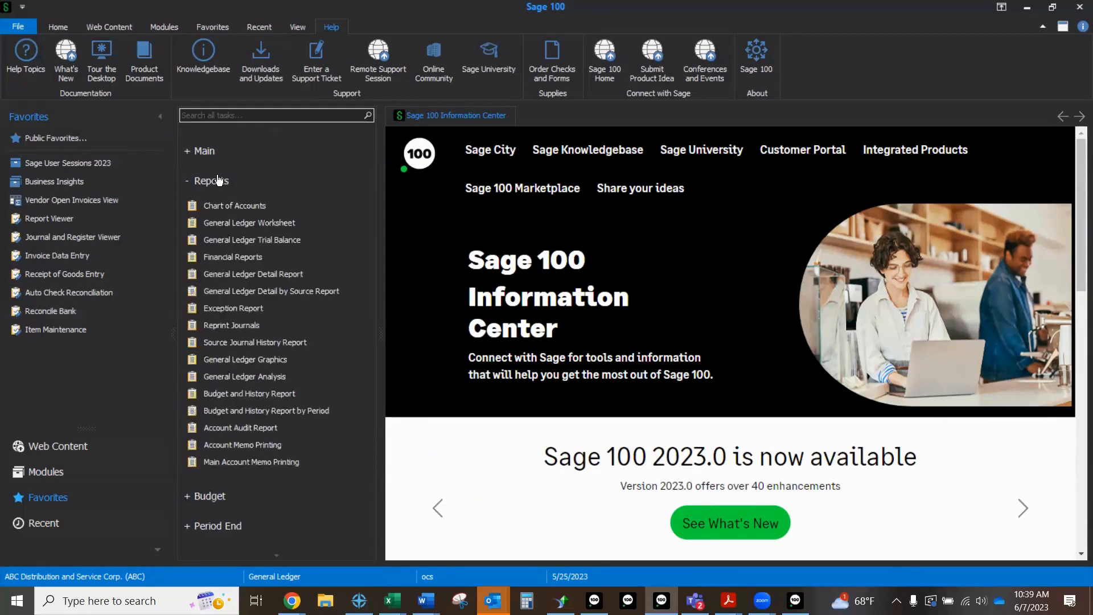
{"action": "left_click", "coordinate": [221, 207]}
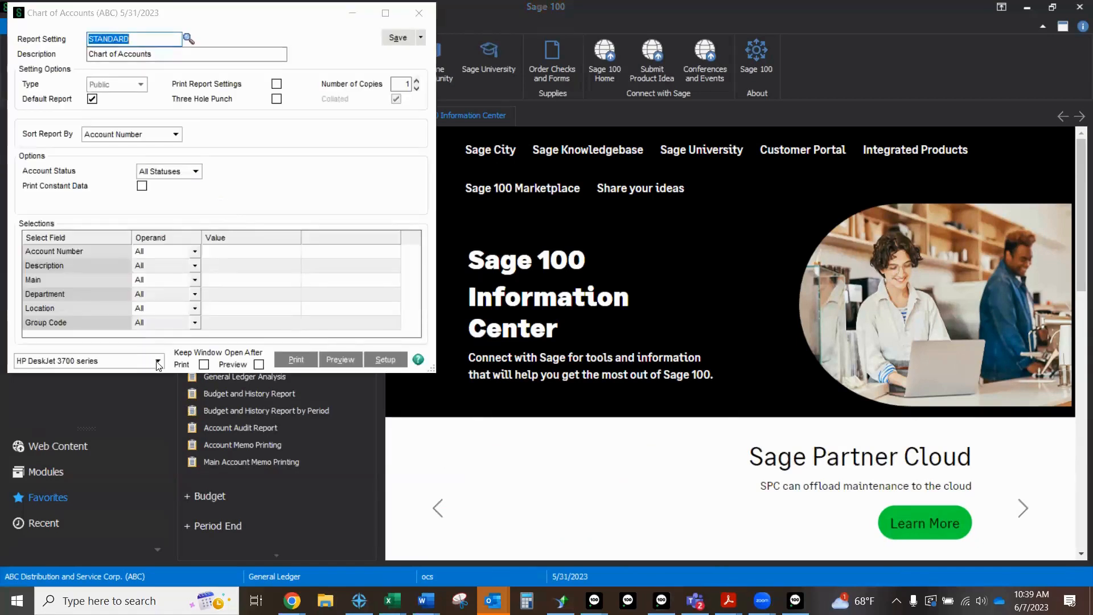
{"action": "left_click", "coordinate": [158, 362]}
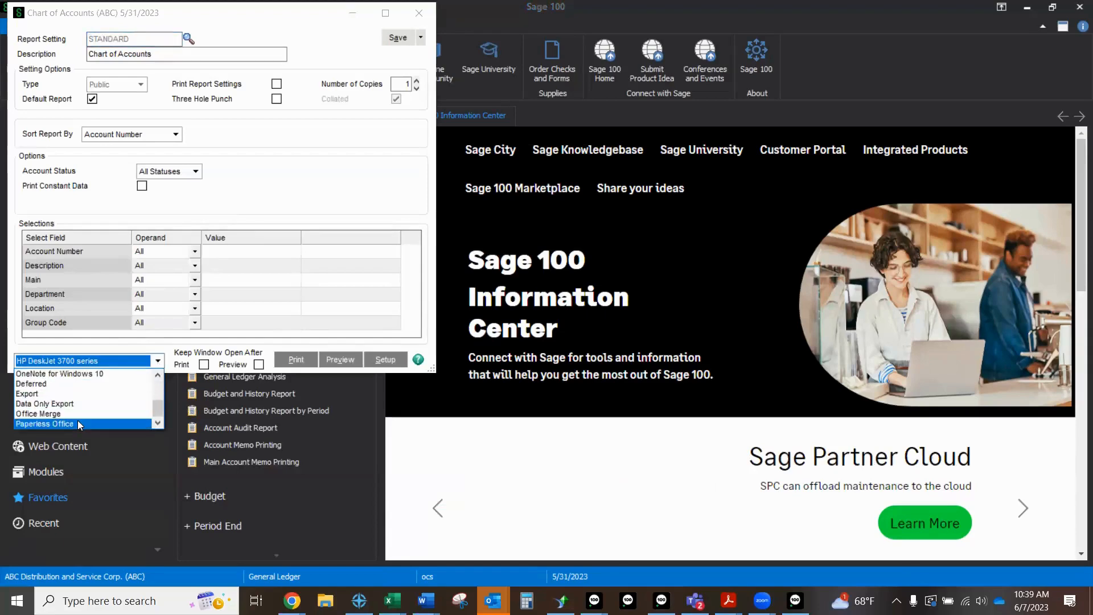
{"action": "left_click", "coordinate": [79, 424]}
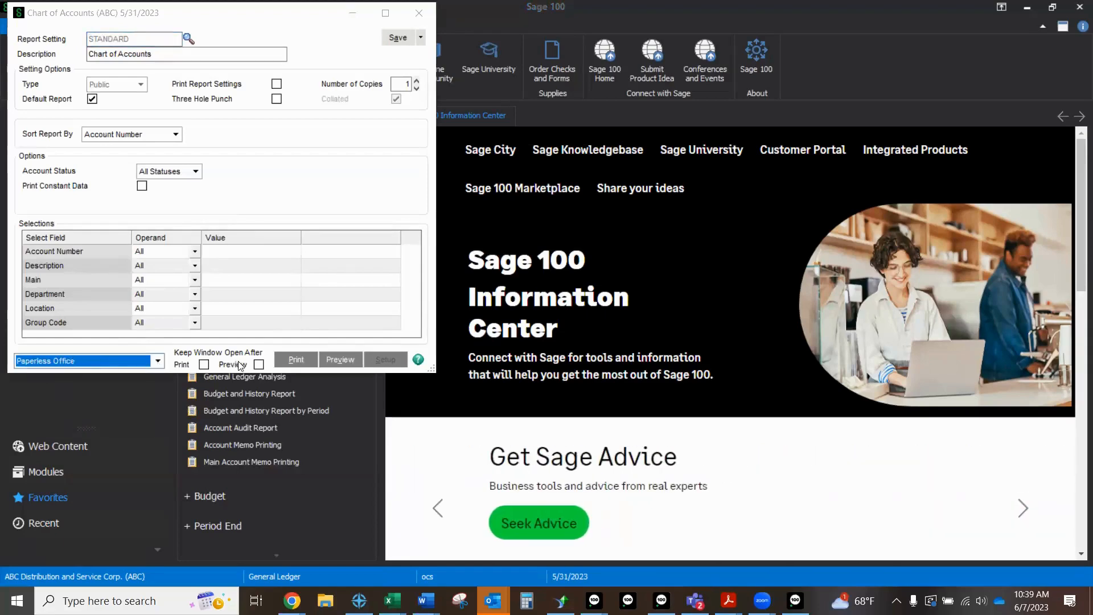
Step: Bring up the Paperless Office output options for the Chart of Accounts report, and close them and the report without storing
{"action": "left_click", "coordinate": [290, 359]}
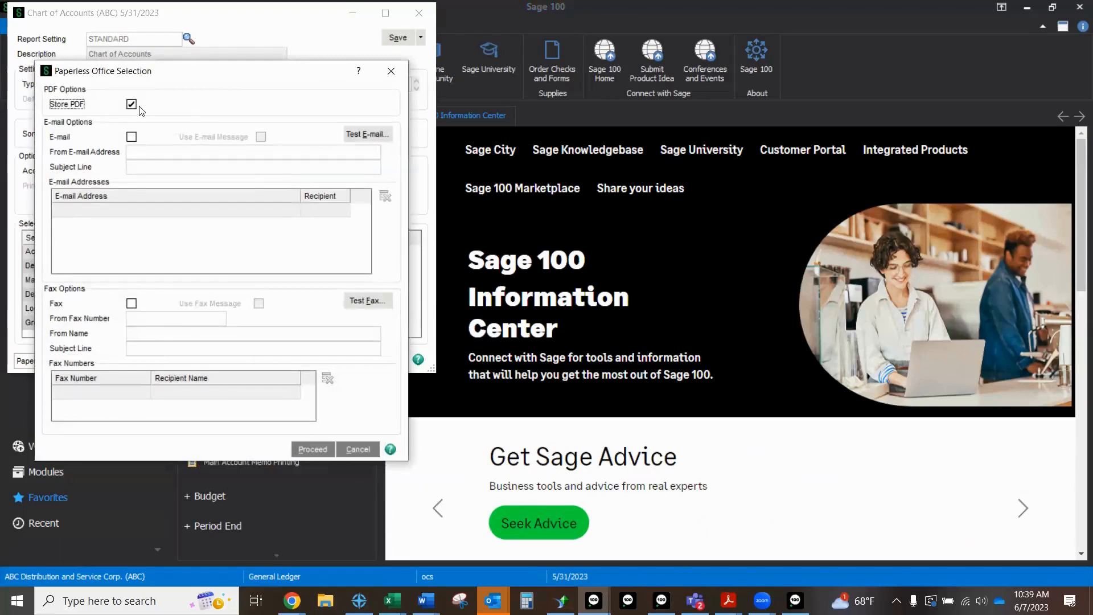
{"action": "left_click", "coordinate": [392, 72]}
{"action": "left_click", "coordinate": [419, 13]}
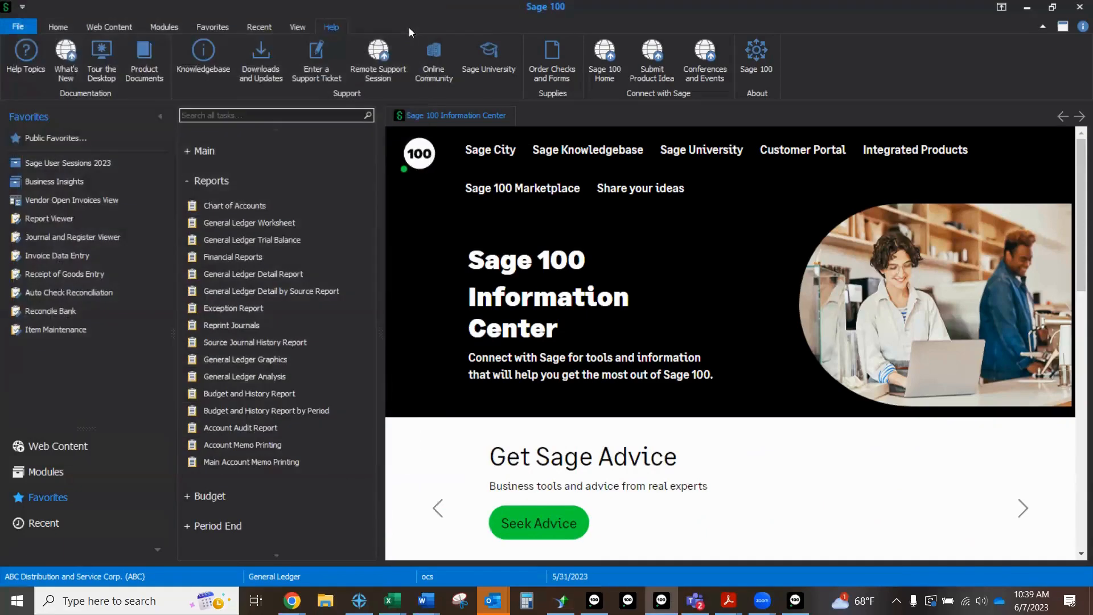
Step: View the stored Chart of Accounts PDF created 2023/05/31 from the Report Viewer, and return to the viewer
{"action": "left_click", "coordinate": [54, 217]}
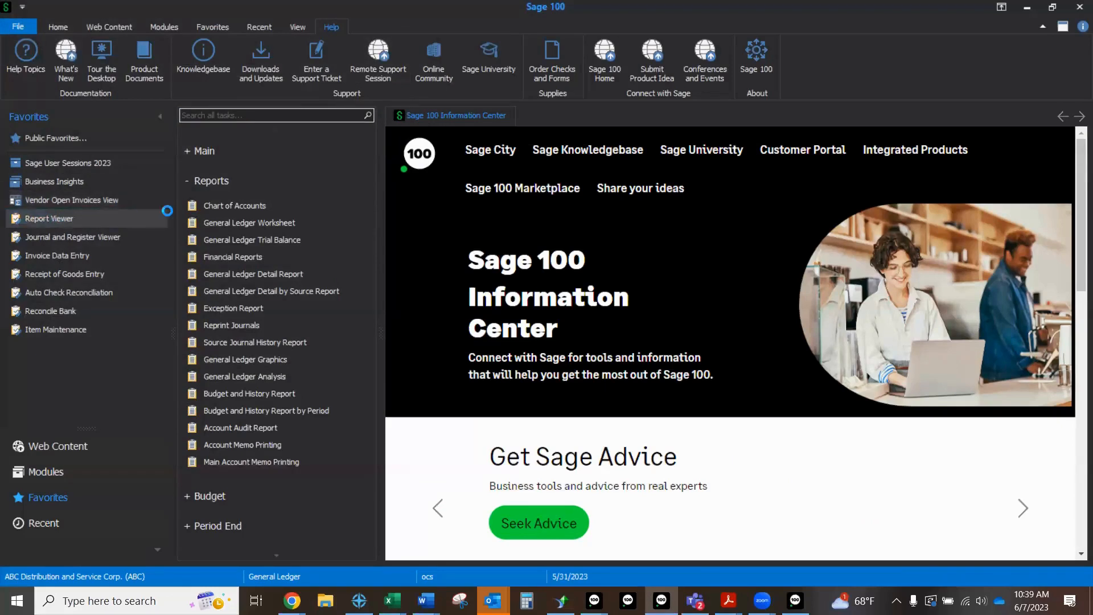
{"action": "left_click", "coordinate": [55, 227]}
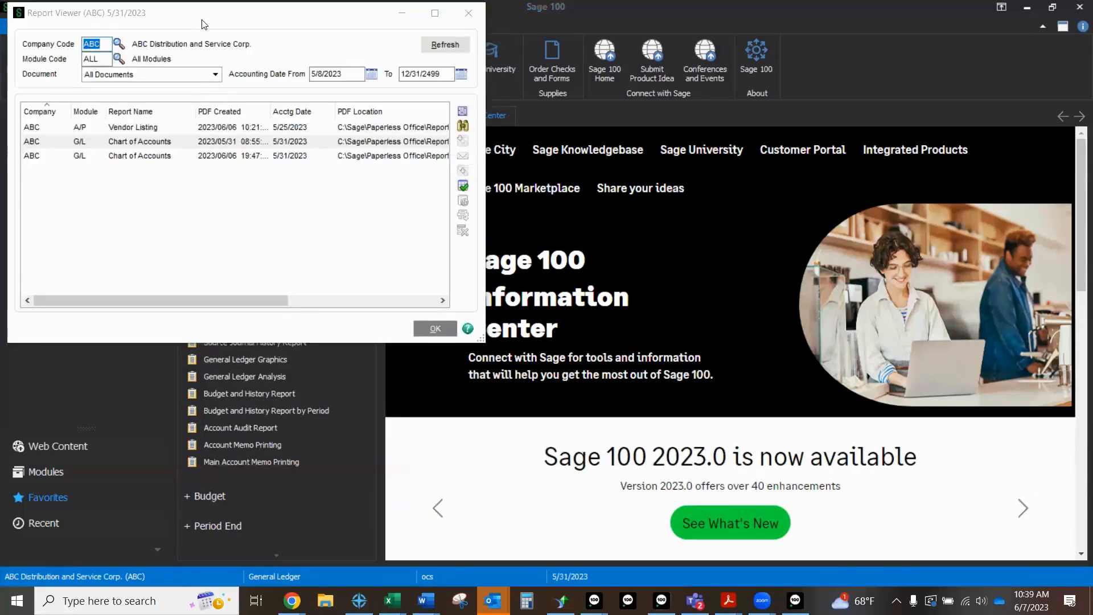
{"action": "double_click", "coordinate": [219, 202]}
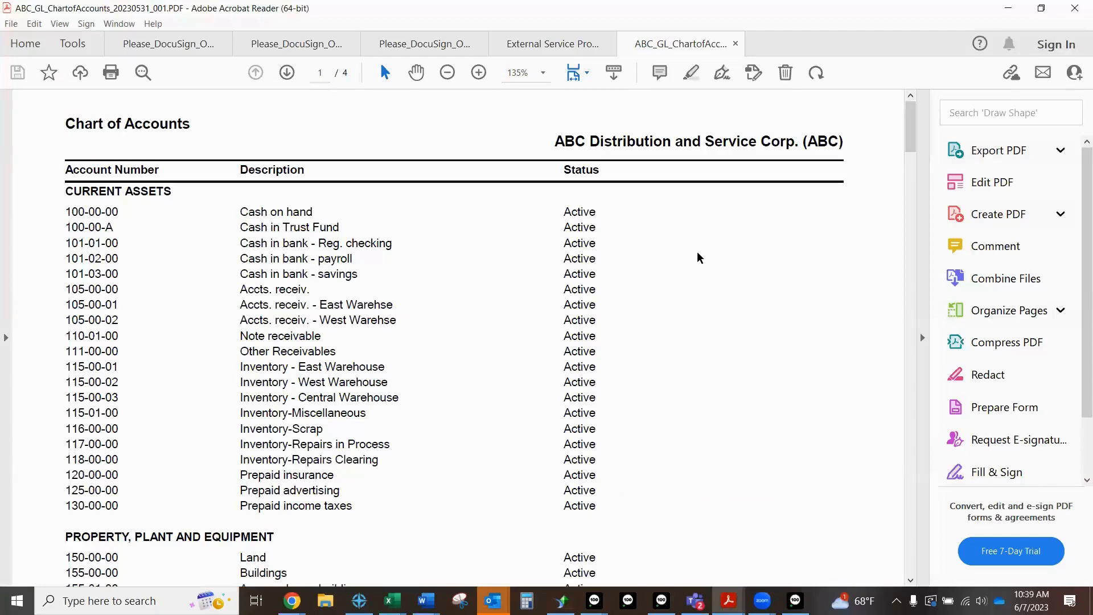
{"action": "left_click", "coordinate": [1018, 11]}
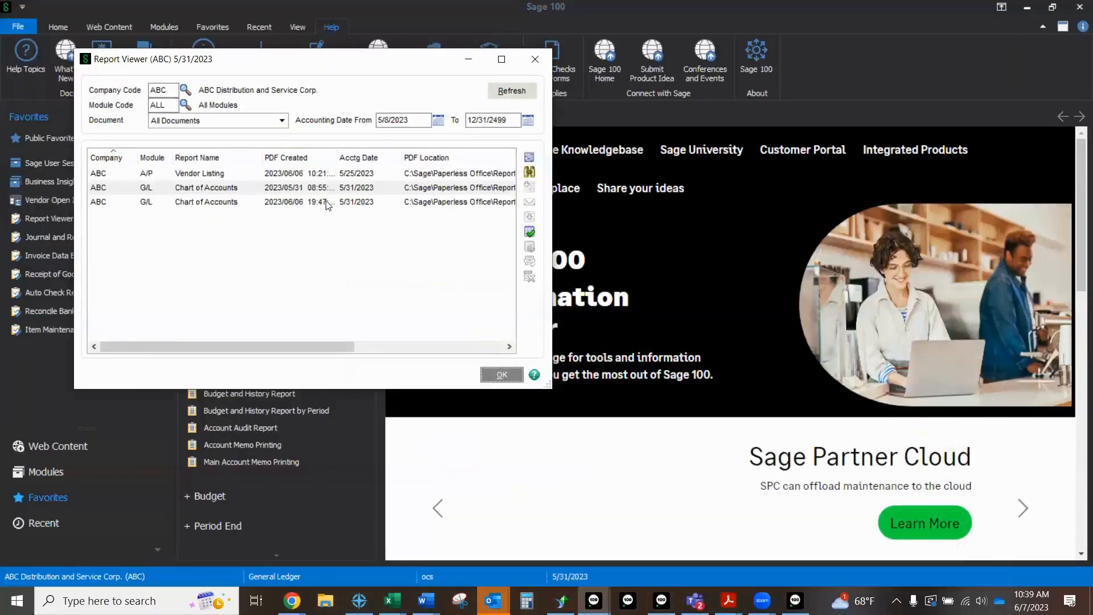
Step: View the electronic delivery options for the Chart of Accounts PDF created 2023/06/06, and close the Report Viewer without sending
{"action": "left_click", "coordinate": [326, 203]}
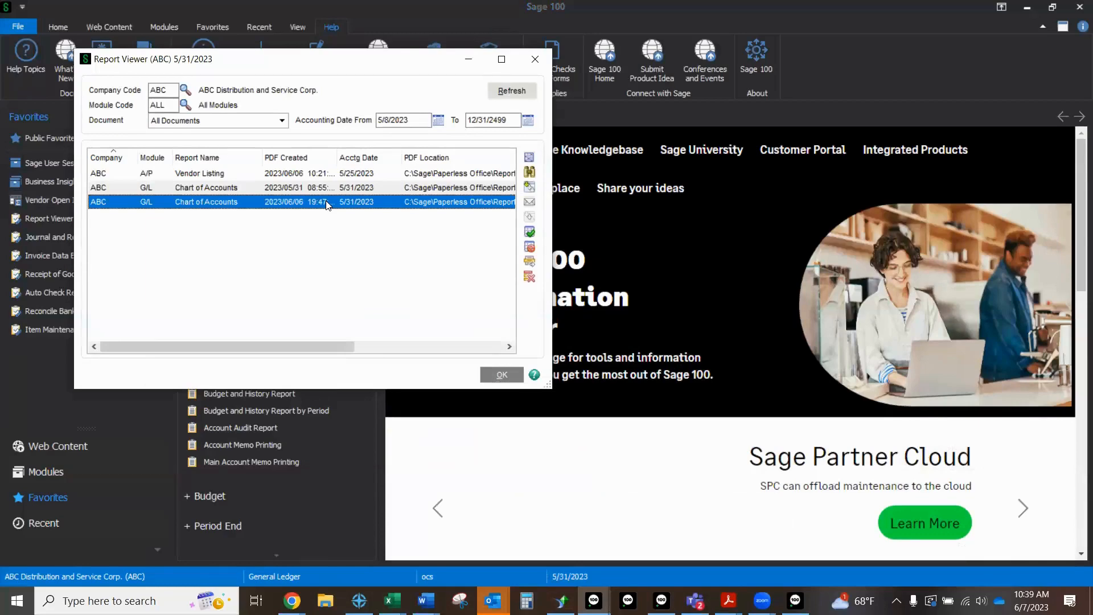
{"action": "left_click", "coordinate": [529, 202]}
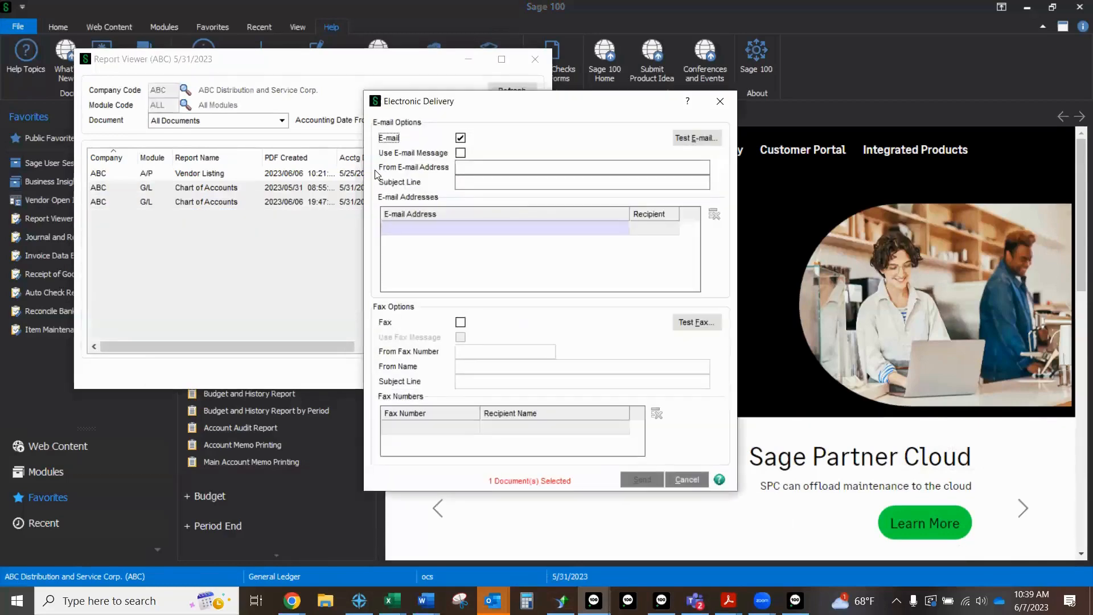
{"action": "left_click", "coordinate": [720, 100]}
{"action": "left_click", "coordinate": [536, 59]}
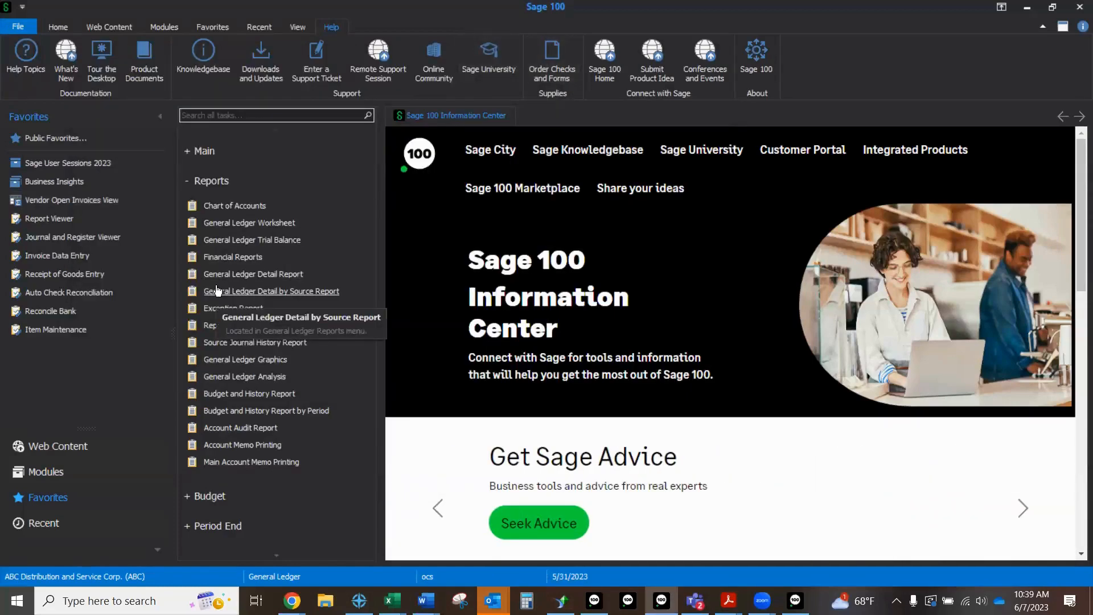
Step: Filter the Journal and Register Viewer to module I/M for all documents
{"action": "left_click", "coordinate": [83, 235]}
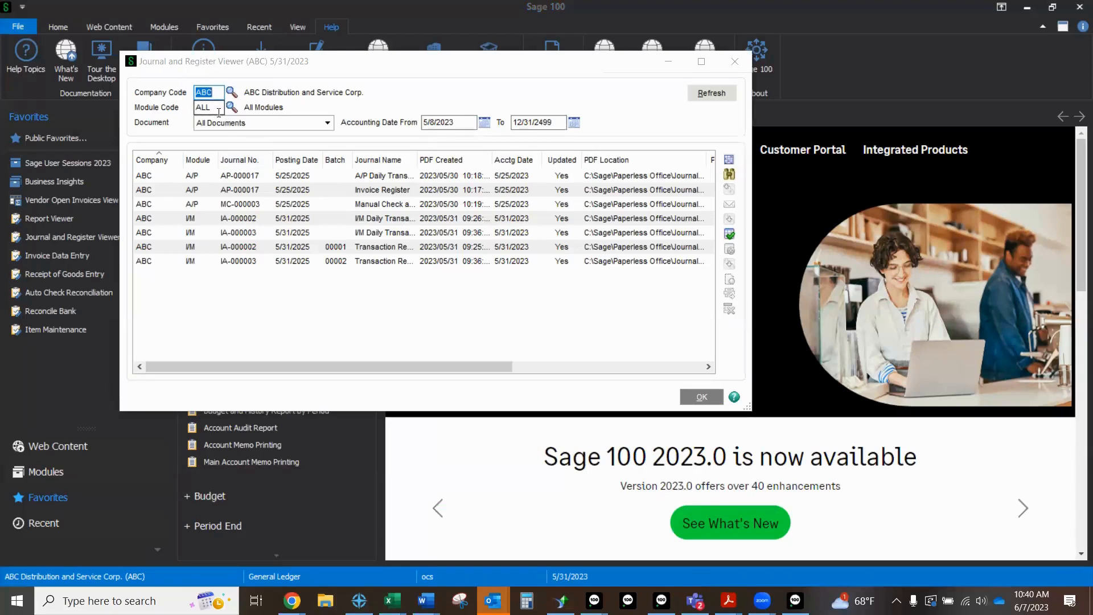
{"action": "left_click", "coordinate": [216, 91]}
{"action": "left_click_drag", "start_coordinate": [215, 91], "coordinate": [184, 112]}
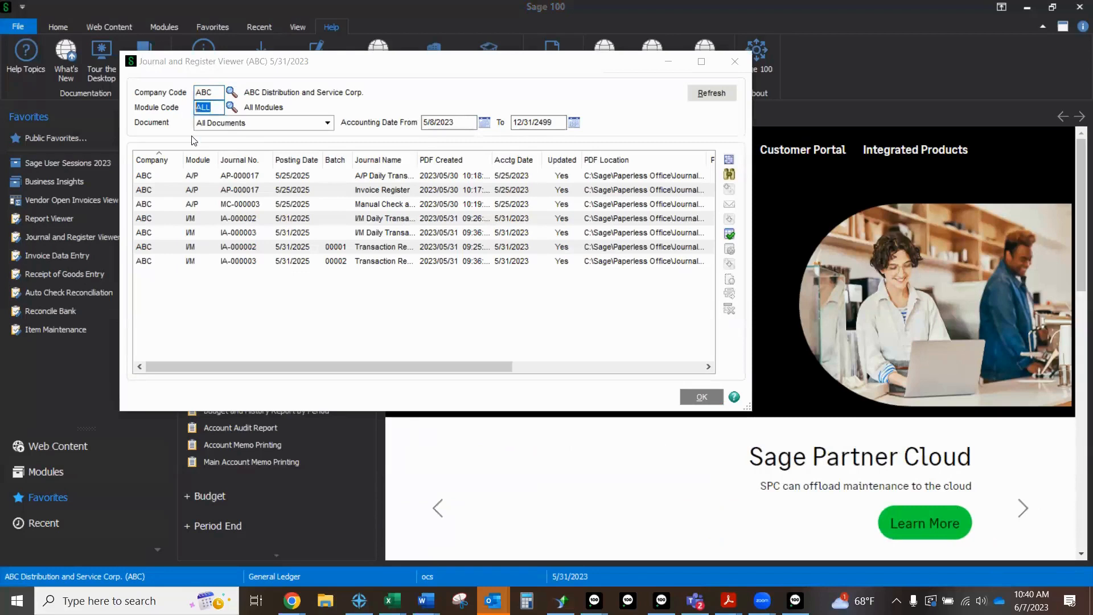
{"action": "type", "text": "IM"}
{"action": "key", "text": "Tab"}
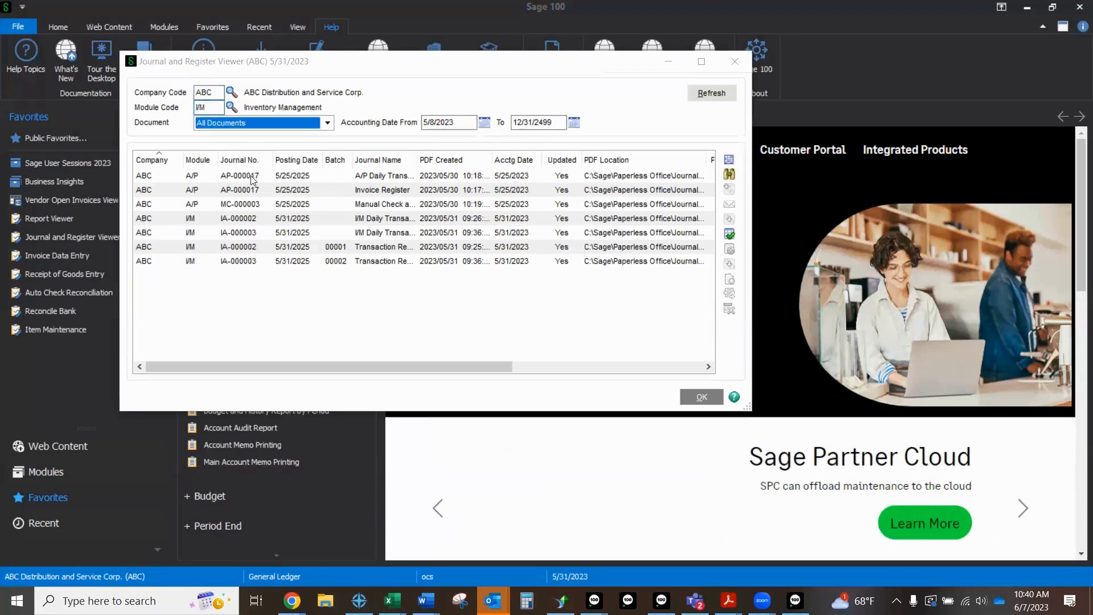
{"action": "left_click", "coordinate": [327, 123]}
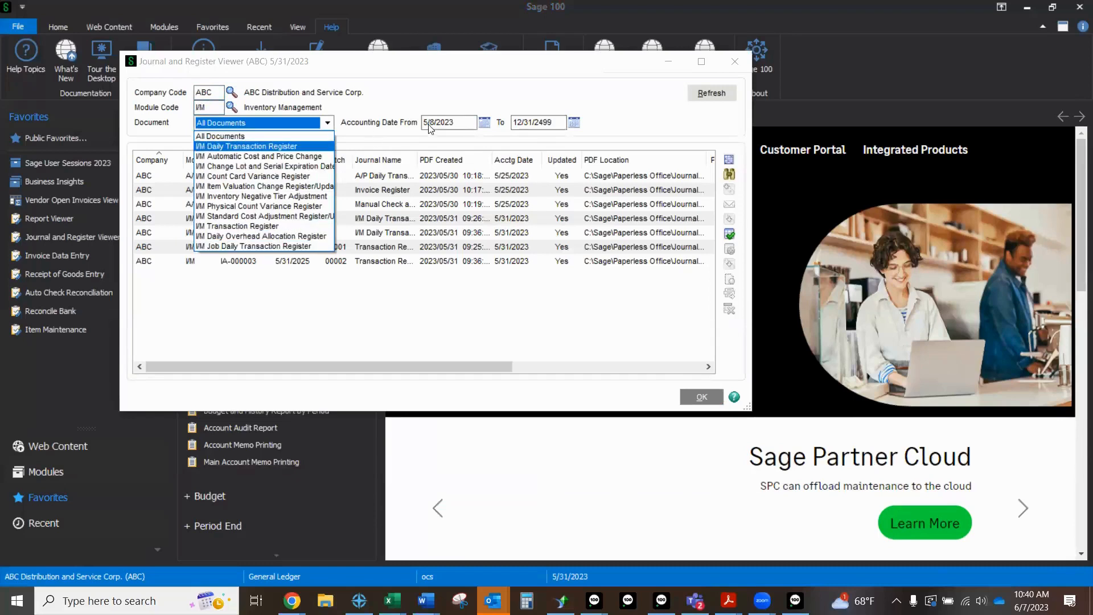
{"action": "left_click", "coordinate": [719, 96]}
{"action": "left_click", "coordinate": [719, 95]}
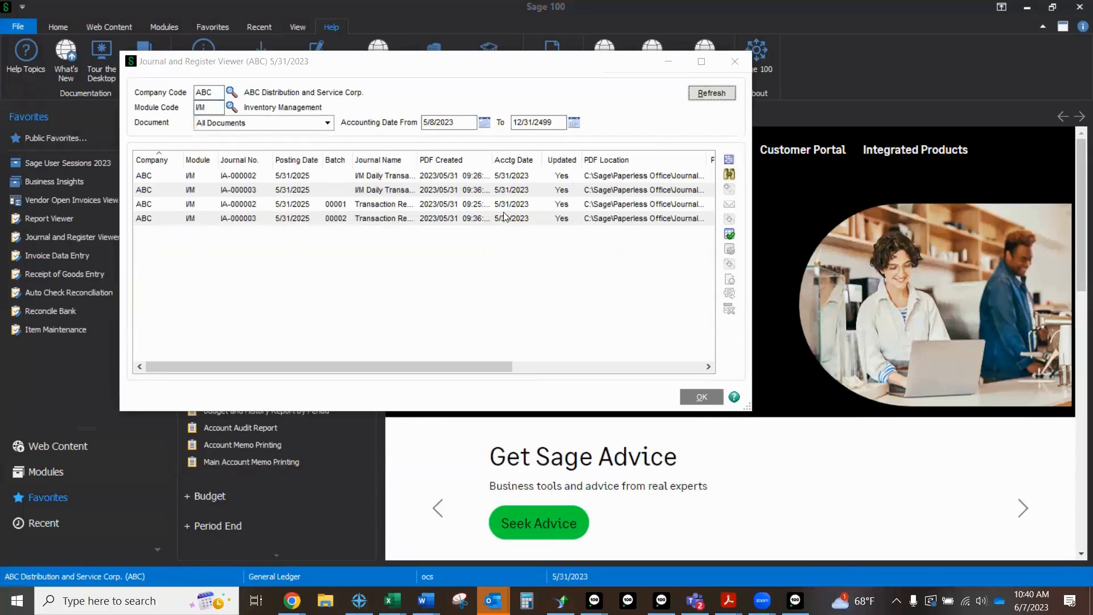
Step: View the stored PDF of the Inventory Transaction Register for batch 00002, and return to the Journal and Register Viewer
{"action": "left_click", "coordinate": [242, 222]}
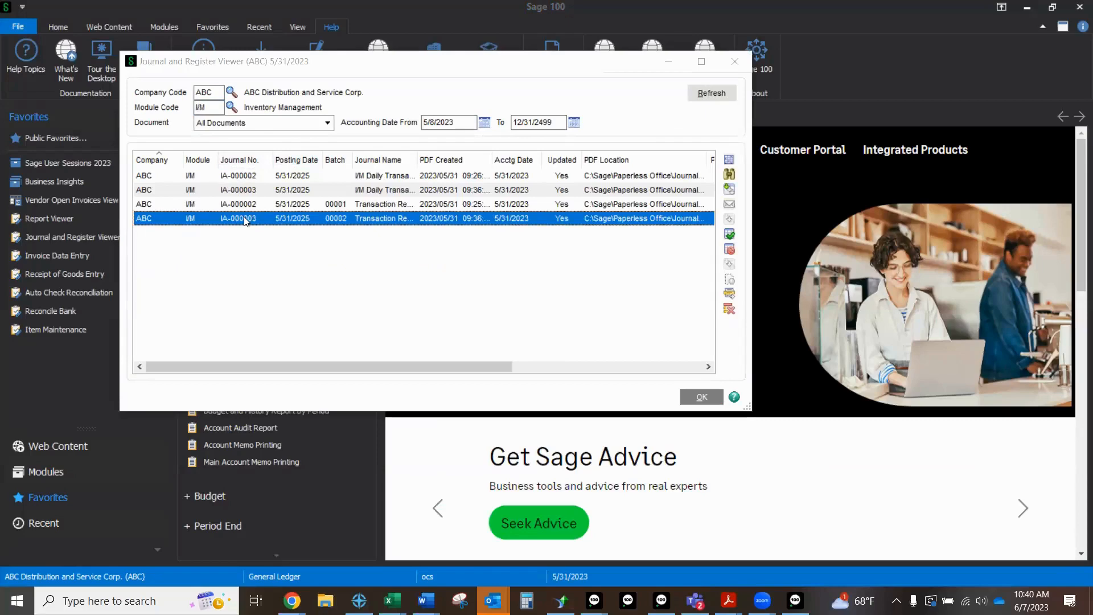
{"action": "double_click", "coordinate": [244, 220]}
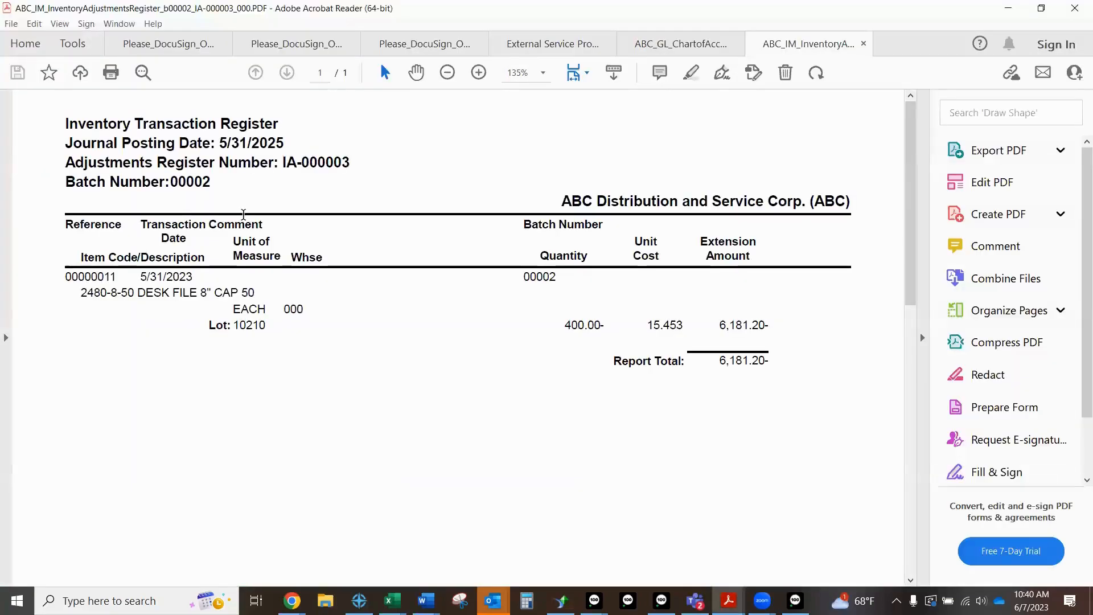
{"action": "left_click", "coordinate": [1006, 9]}
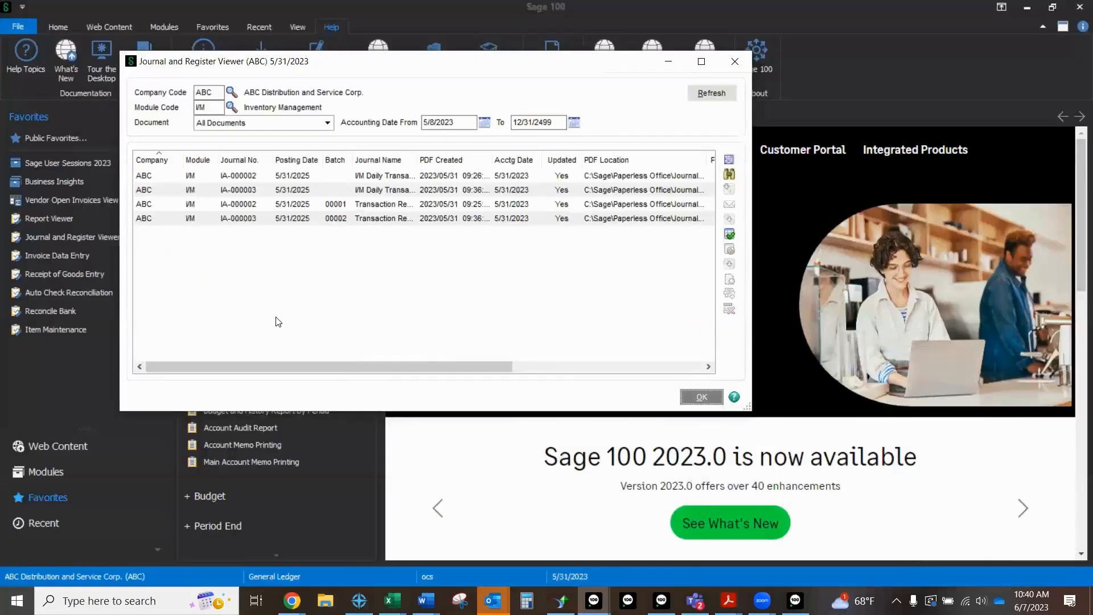
Step: View the electronic delivery options for the batch 00002 register, and close the Journal and Register Viewer without sending
{"action": "left_click", "coordinate": [388, 222]}
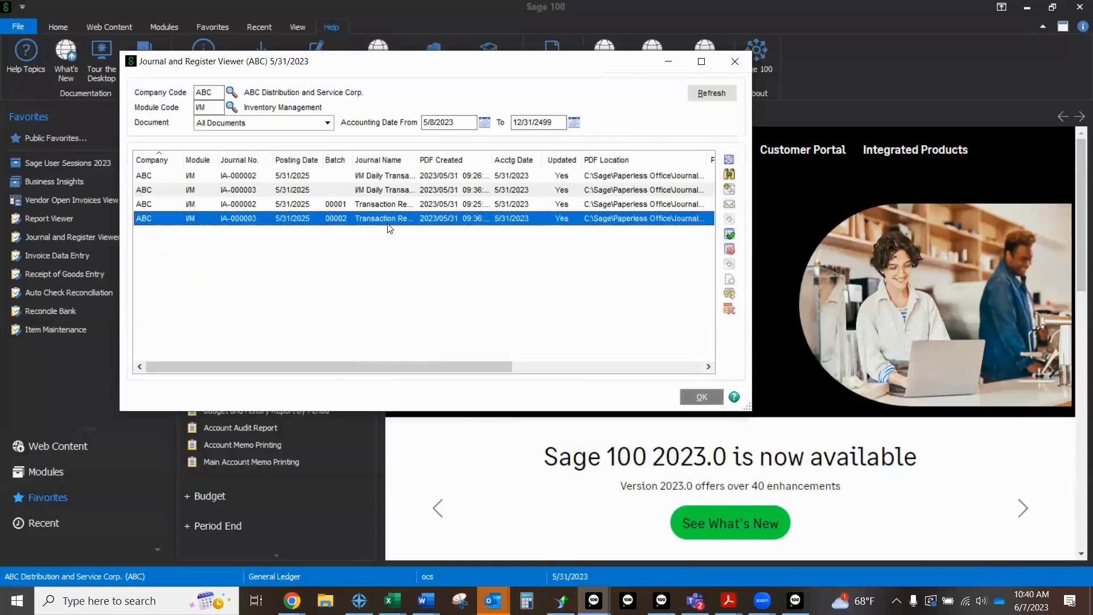
{"action": "left_click", "coordinate": [730, 209]}
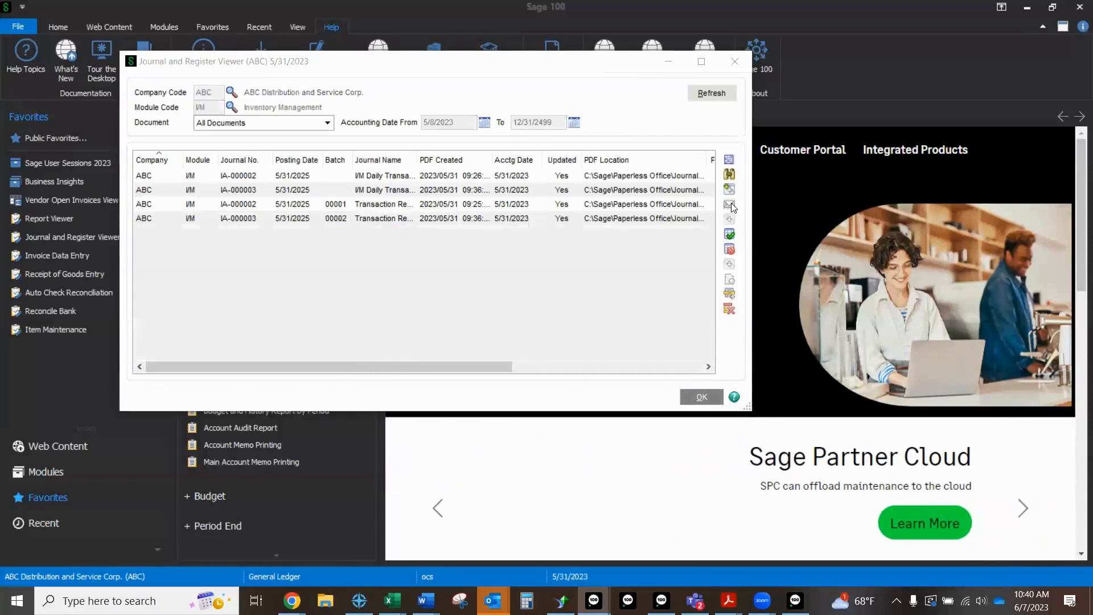
{"action": "left_click", "coordinate": [722, 103]}
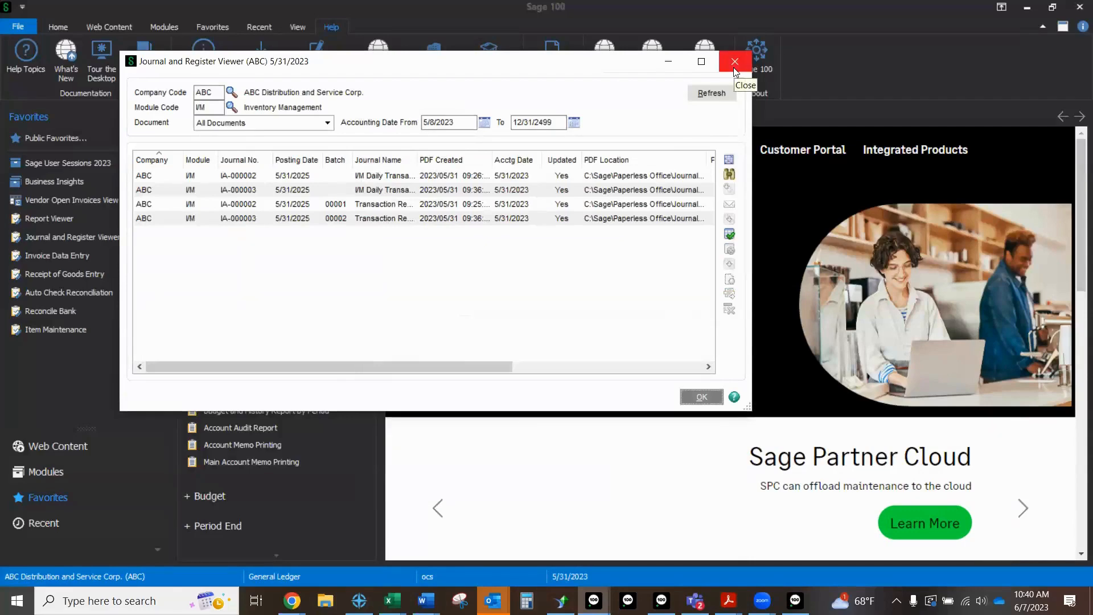
{"action": "left_click", "coordinate": [735, 62]}
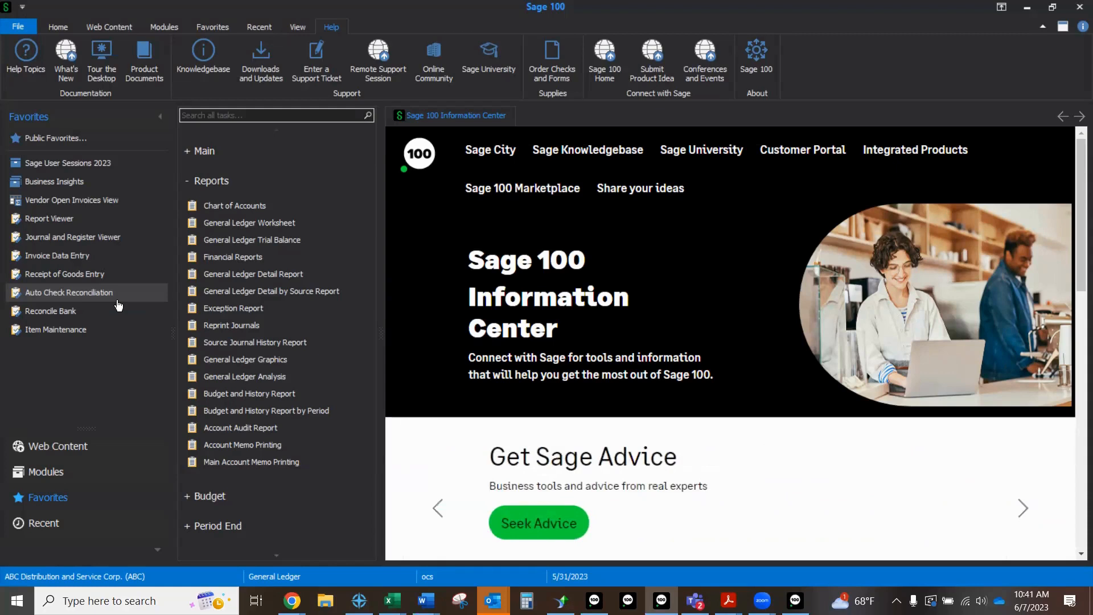
Step: Start a sales order invoice with the next invoice number in Invoice Data Entry and fill in its sales order number
{"action": "left_click", "coordinate": [80, 259]}
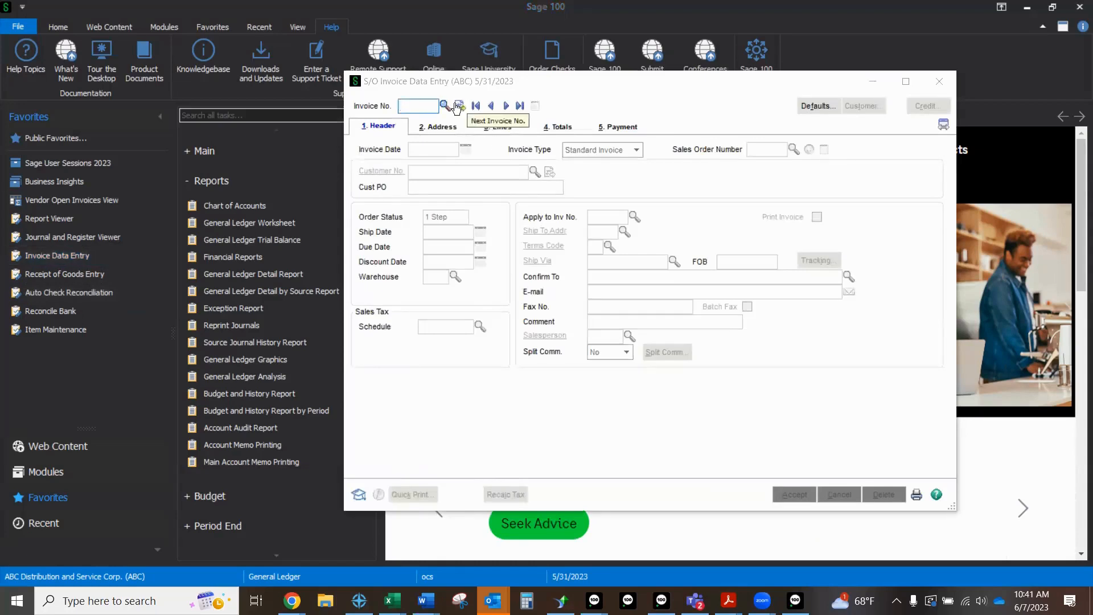
{"action": "left_click", "coordinate": [459, 106]}
{"action": "left_click", "coordinate": [769, 149]}
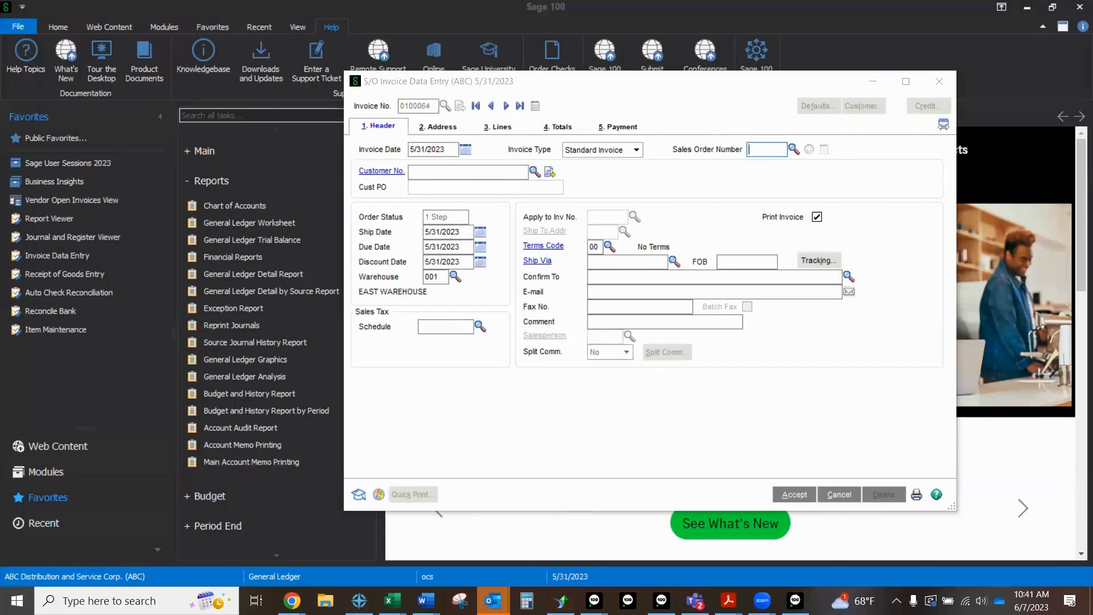
{"action": "type", "text": "LISA"}
{"action": "key", "text": "Tab"}
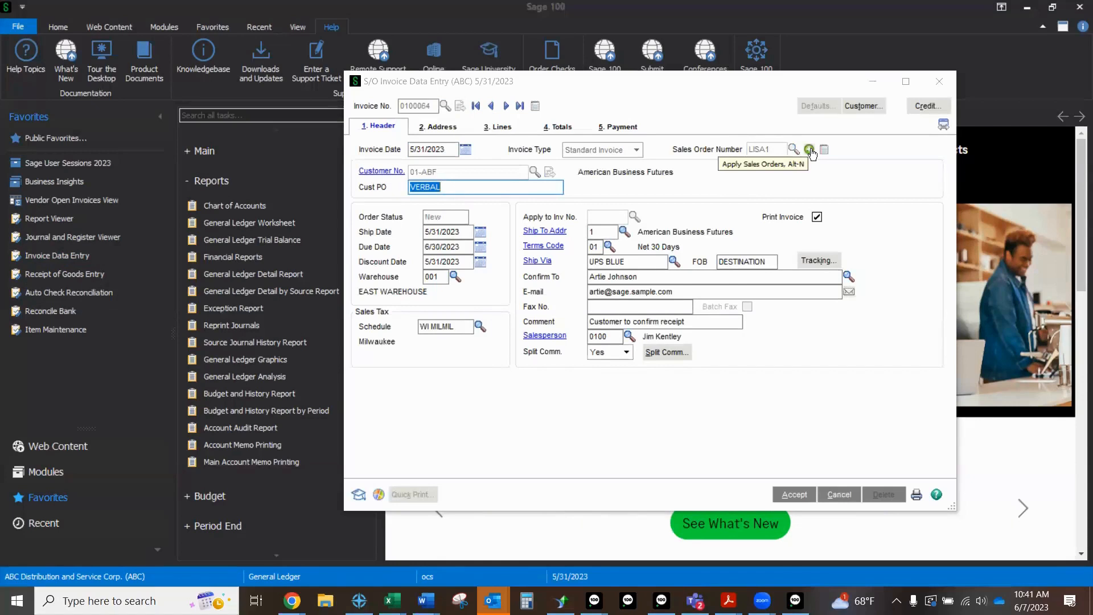
Step: Apply all of the customer's listed sales orders to the invoice and mark every one as ship complete
{"action": "left_click", "coordinate": [809, 149]}
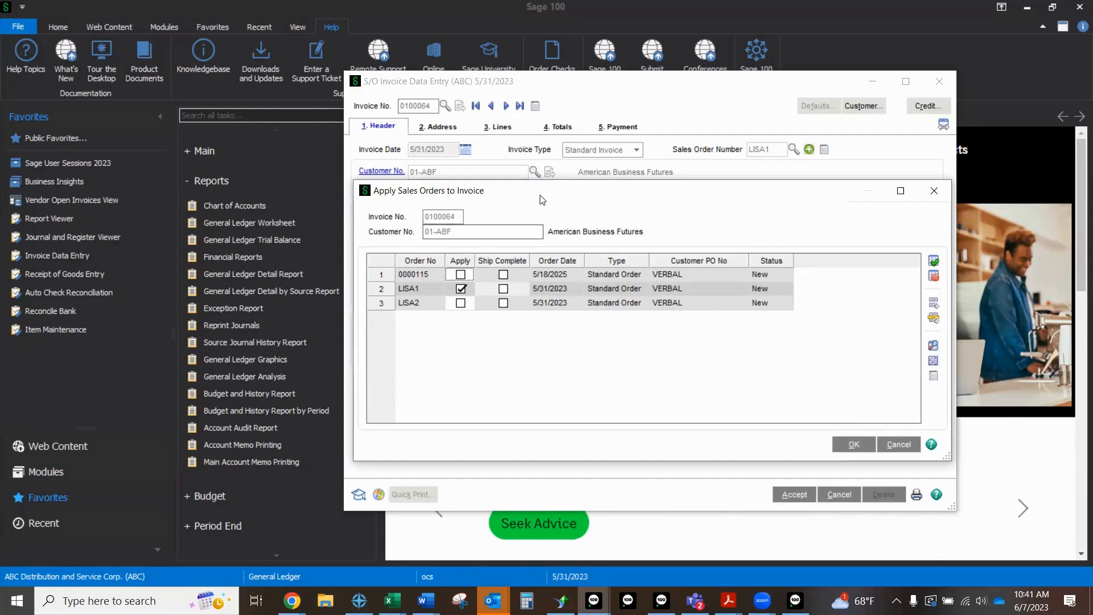
{"action": "left_click_drag", "start_coordinate": [542, 198], "coordinate": [530, 160]}
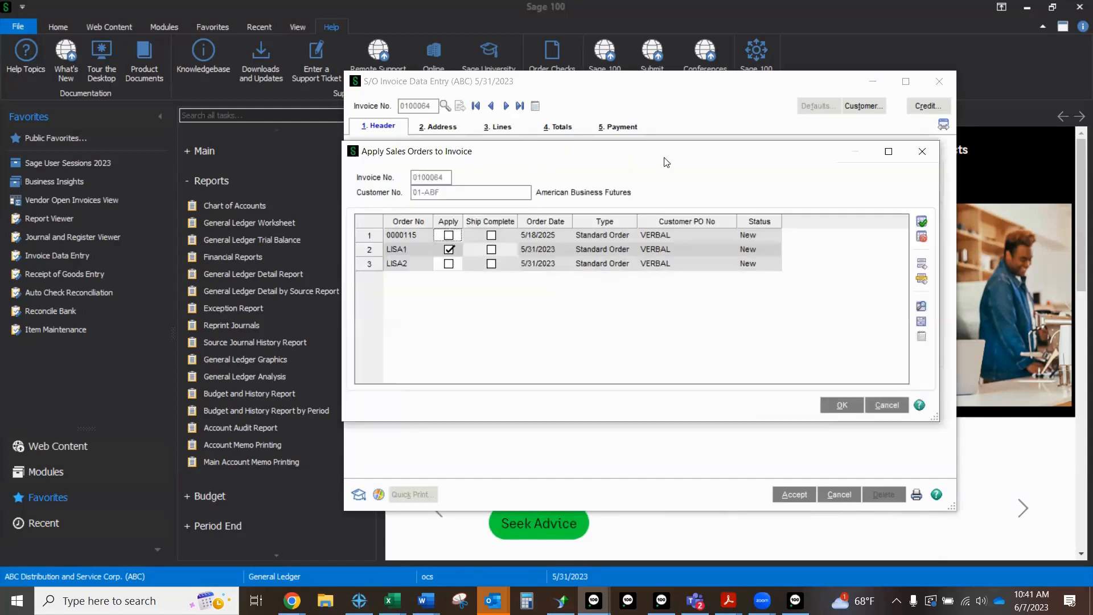
{"action": "left_click", "coordinate": [923, 223]}
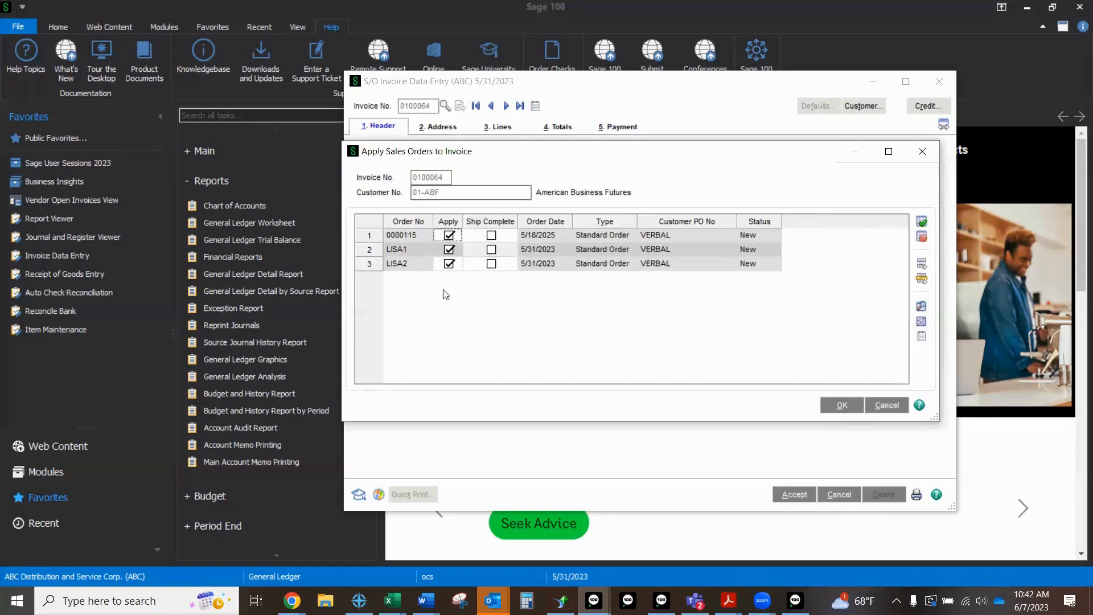
{"action": "left_click", "coordinate": [922, 264]}
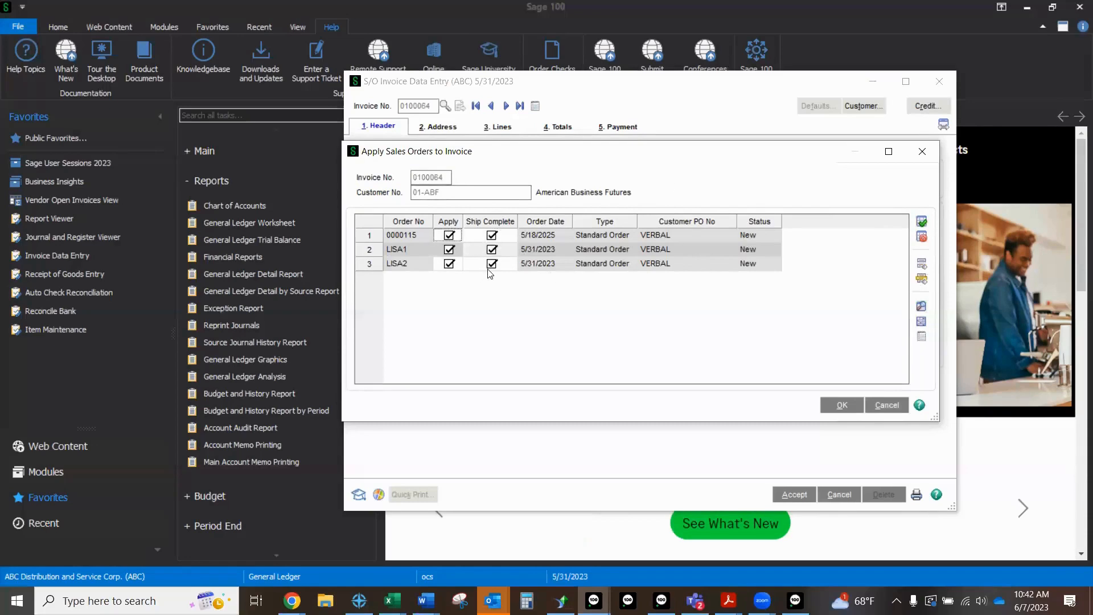
{"action": "left_click", "coordinate": [841, 405]}
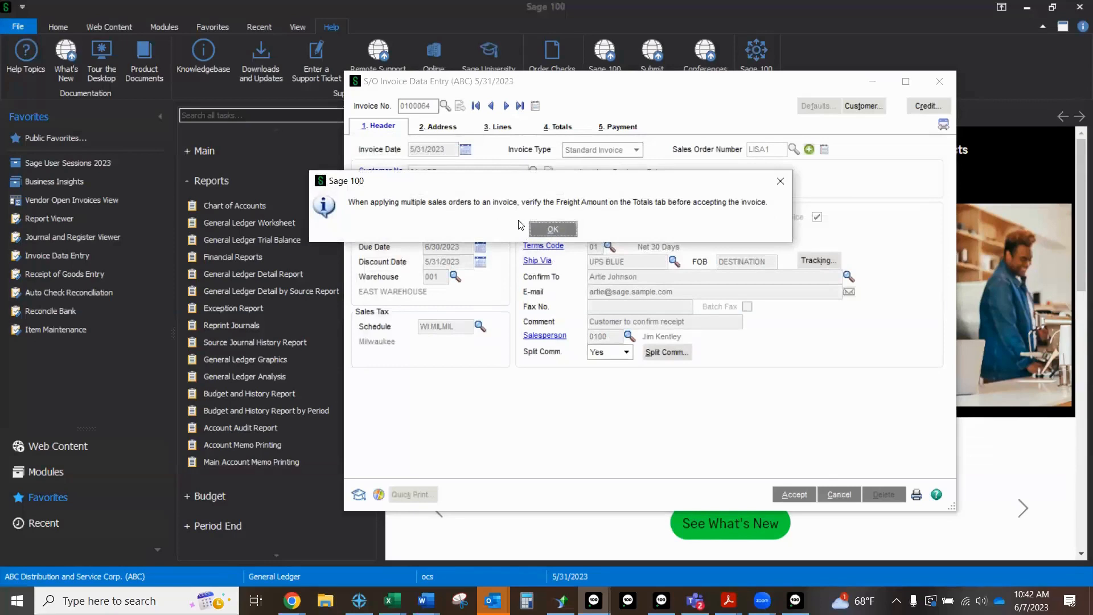
{"action": "left_click", "coordinate": [531, 230]}
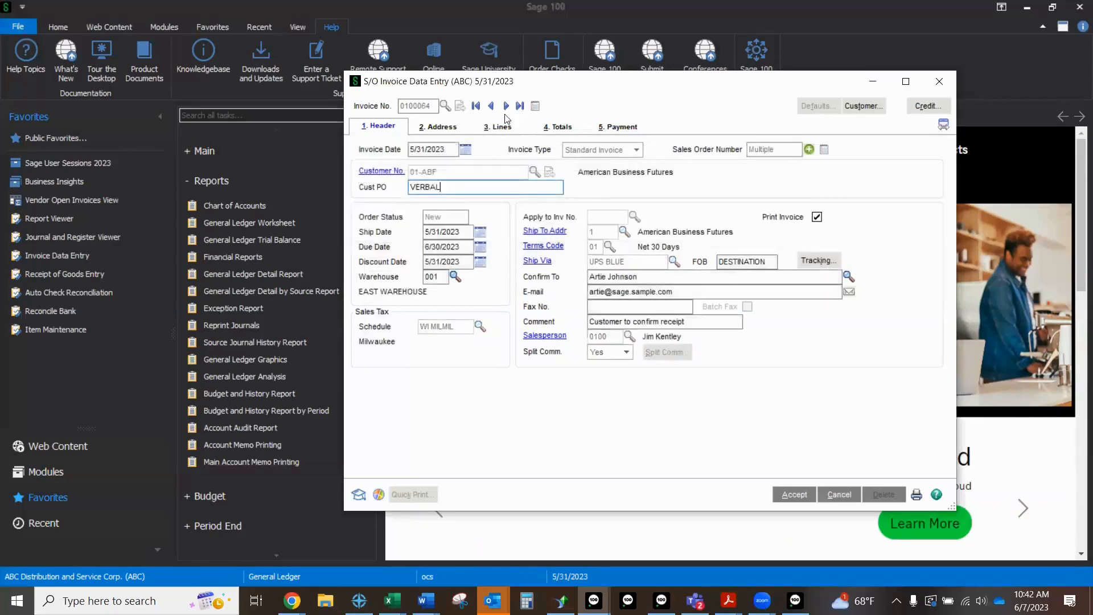
Step: Review the invoice's combined sales order lines, and cancel the invoice entry and close Invoice Data Entry
{"action": "left_click", "coordinate": [498, 126]}
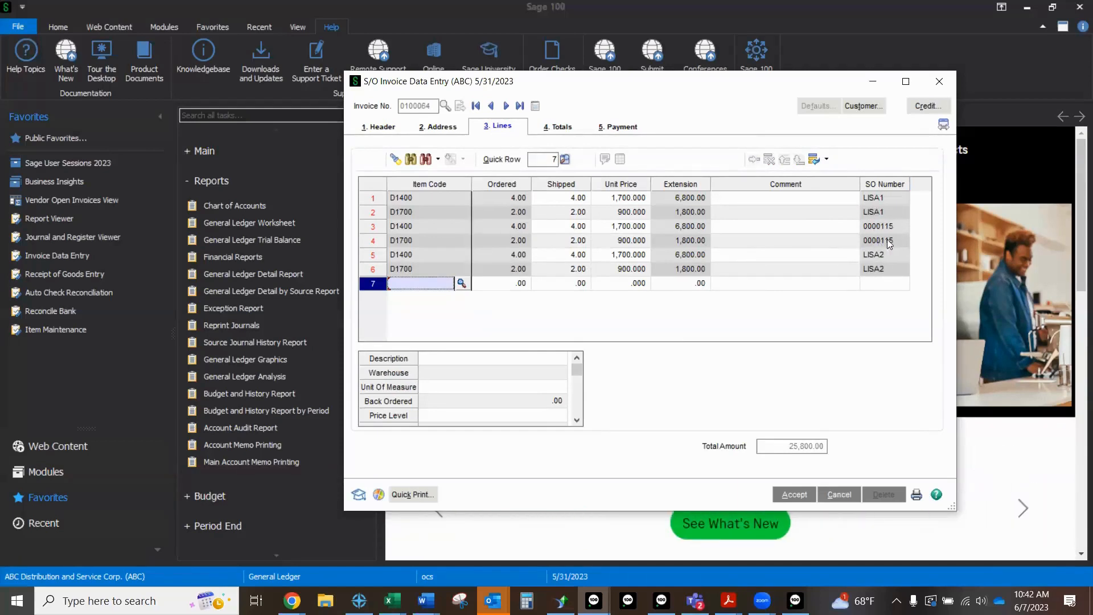
{"action": "left_click", "coordinate": [838, 494]}
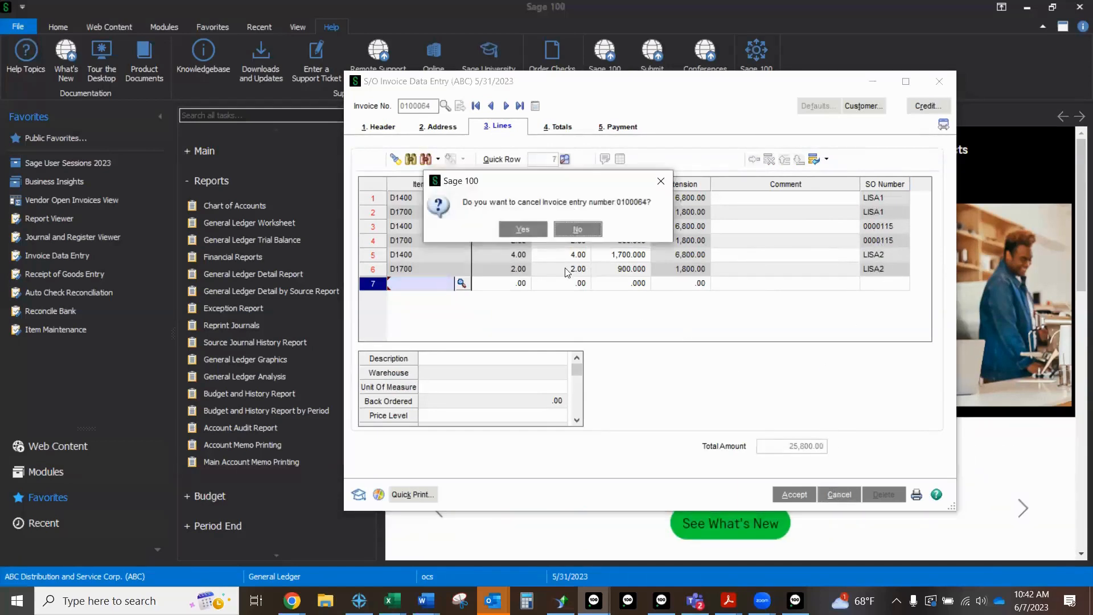
{"action": "left_click", "coordinate": [527, 229]}
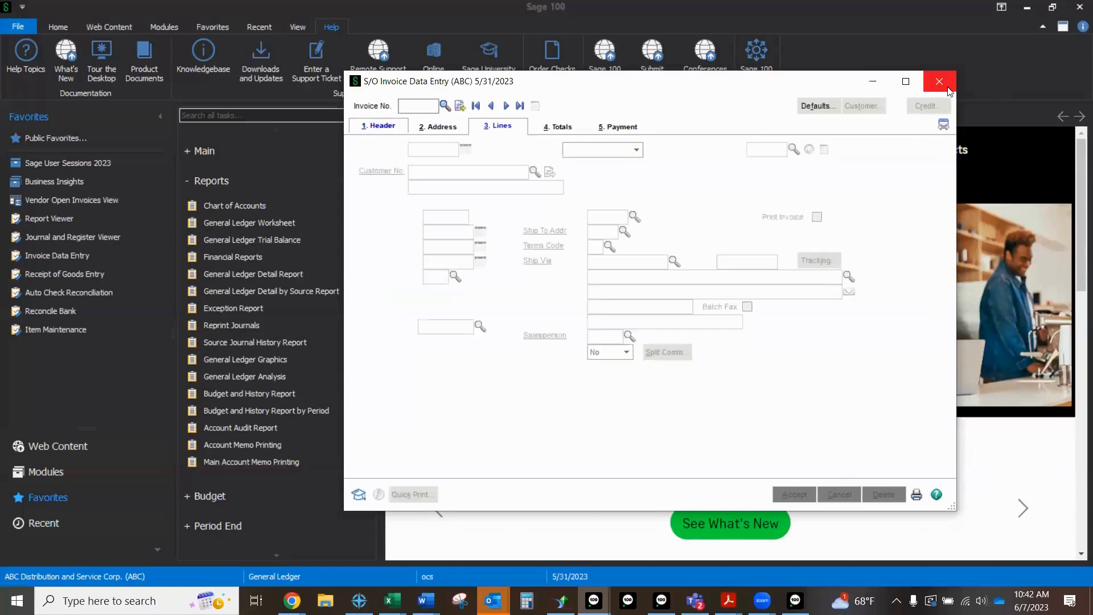
{"action": "left_click", "coordinate": [947, 86]}
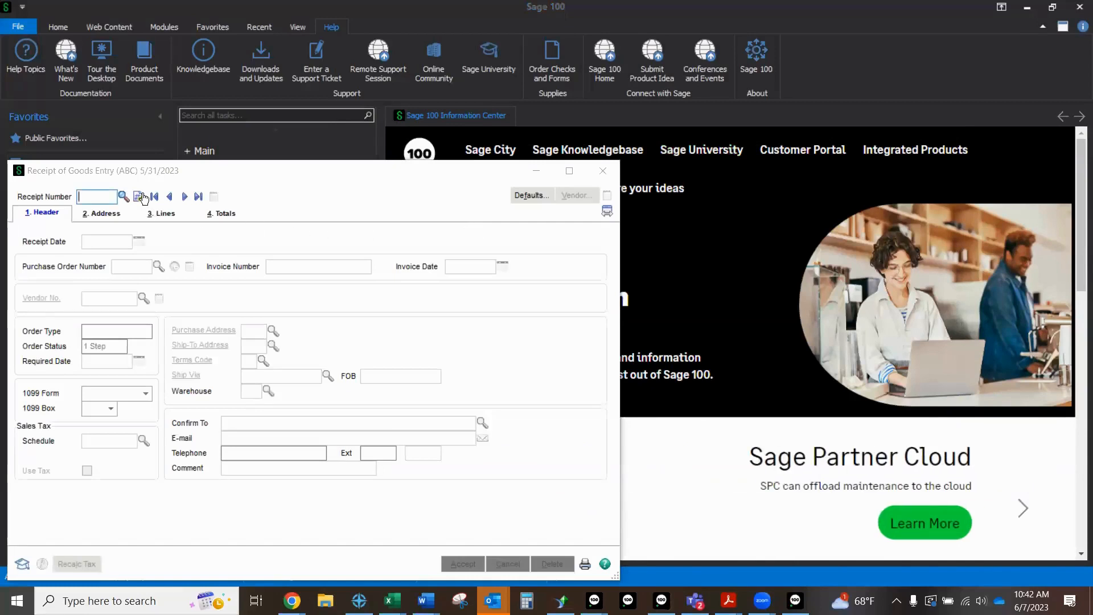
Step: Start a receipt with the next receipt number in Receipt of Goods Entry and fill in its purchase order number
{"action": "left_click", "coordinate": [141, 197]}
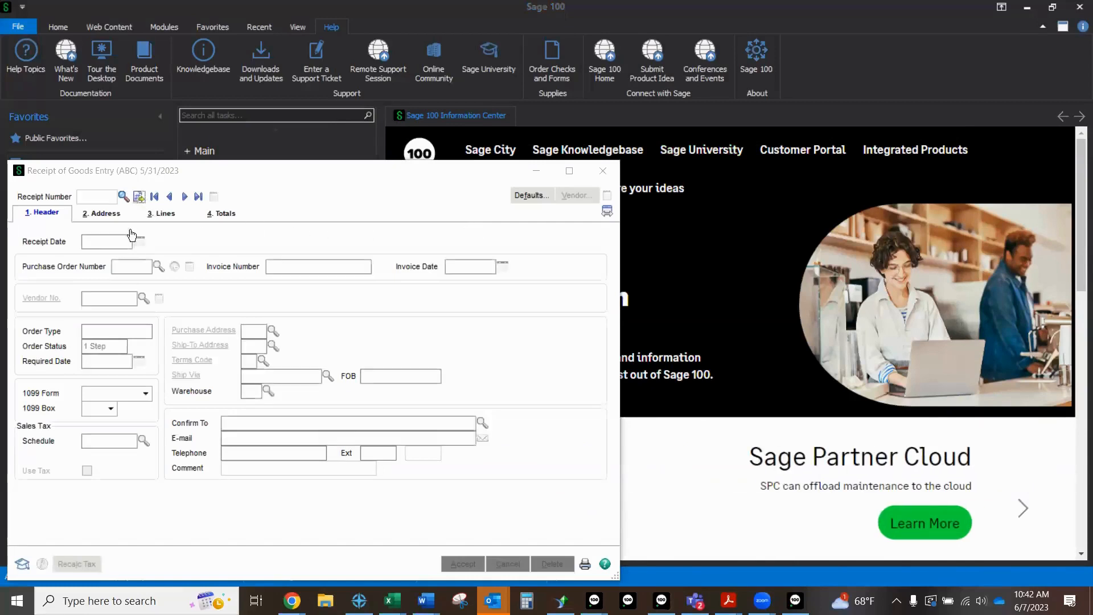
{"action": "left_click", "coordinate": [136, 266]}
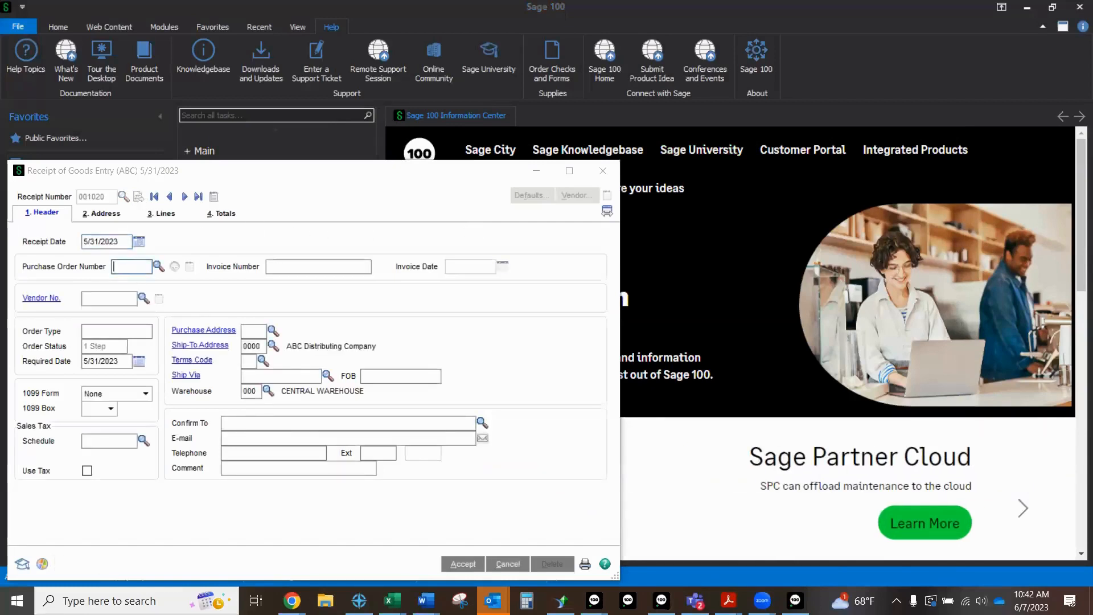
{"action": "type", "text": "LISA1"}
{"action": "key", "text": "Tab"}
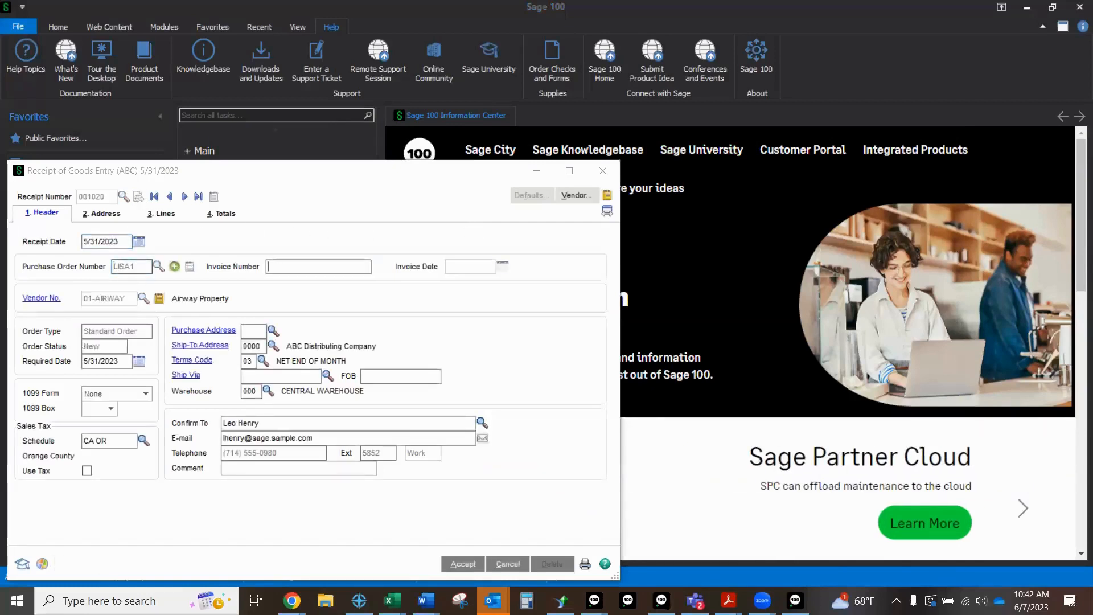
Step: Apply all of the vendor's listed purchase orders to the receipt and mark every one as receive complete
{"action": "left_click", "coordinate": [174, 267]}
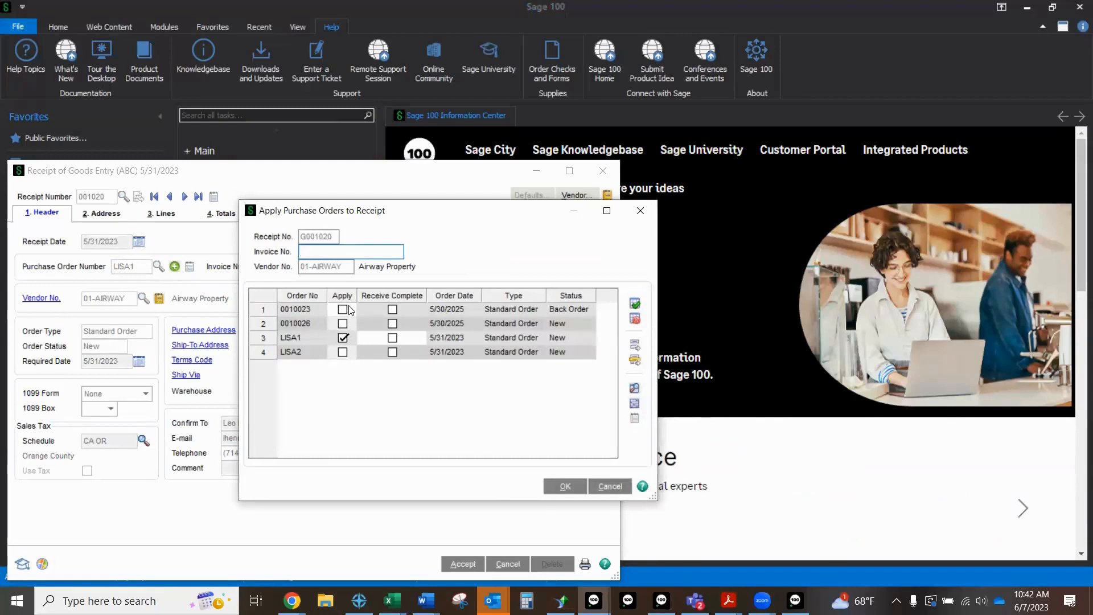
{"action": "left_click", "coordinate": [640, 304]}
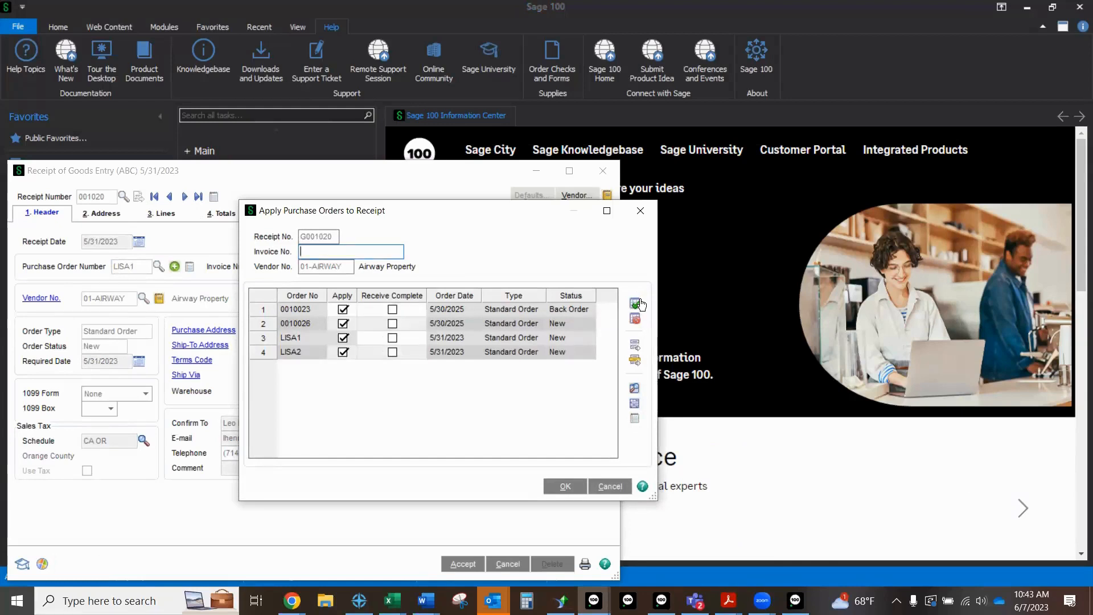
{"action": "left_click", "coordinate": [635, 347]}
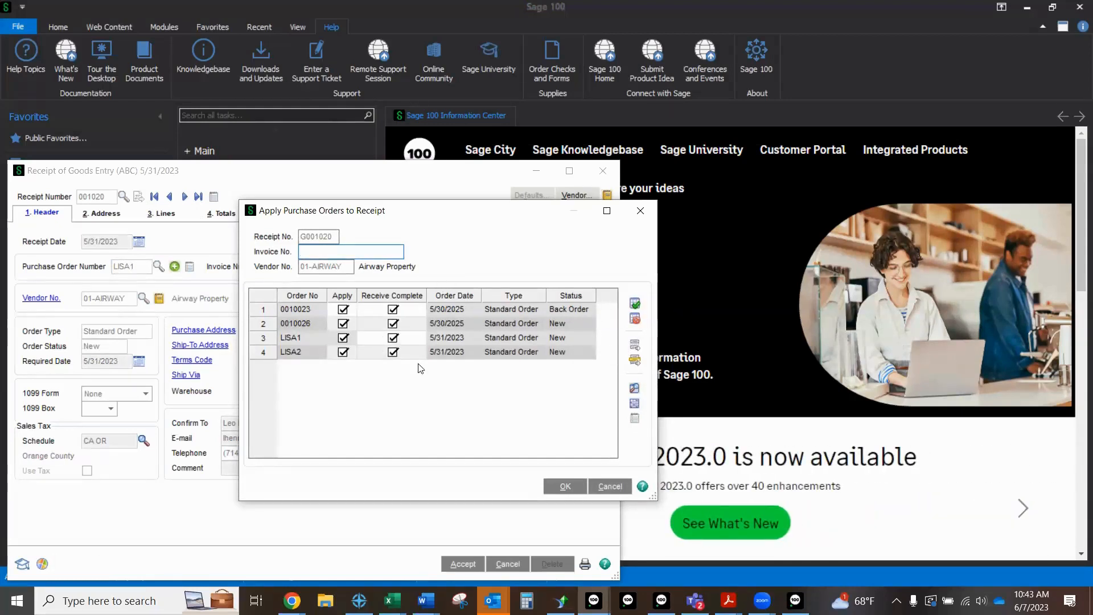
{"action": "left_click", "coordinate": [559, 486]}
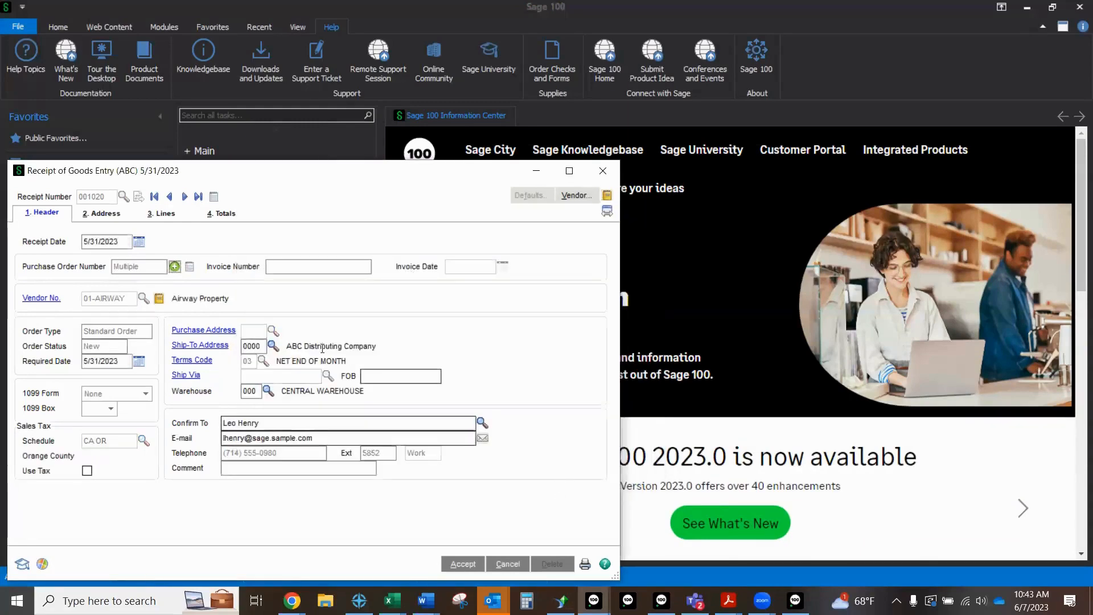
Step: Review the receipt's combined purchase order lines, and cancel the receipt and close Receipt of Goods Entry
{"action": "left_click", "coordinate": [164, 214]}
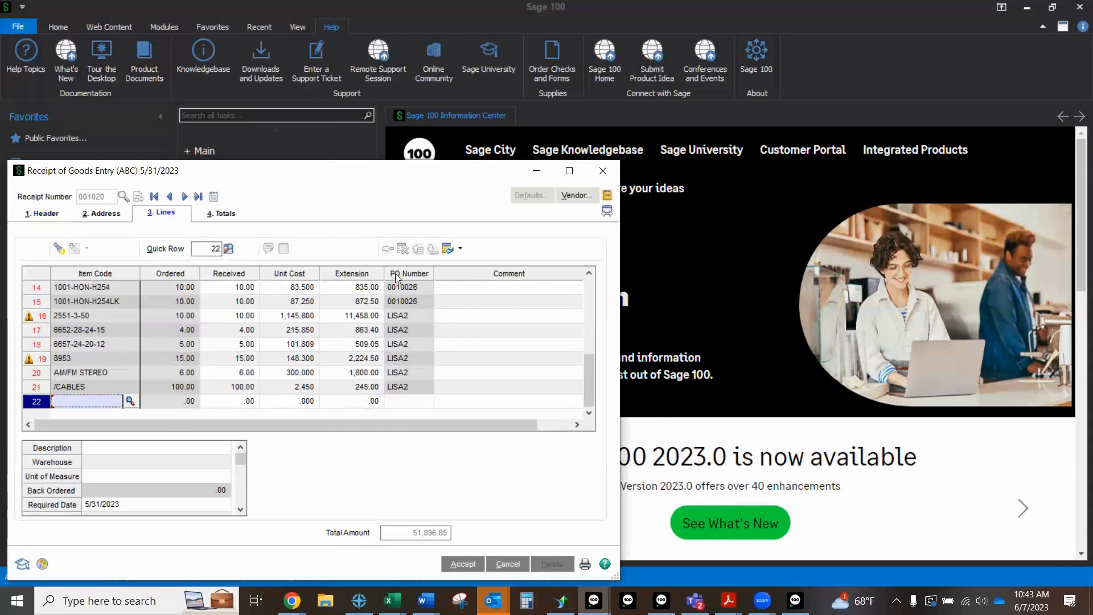
{"action": "mouse_move", "coordinate": [395, 274]}
{"action": "left_mouse_down"}
{"action": "mouse_move", "coordinate": [71, 474]}
{"action": "mouse_move", "coordinate": [319, 370]}
{"action": "mouse_move", "coordinate": [398, 278]}
{"action": "left_mouse_up"}
{"action": "scroll", "coordinate": [446, 350], "scroll_direction": "up", "scroll_amount": 2}
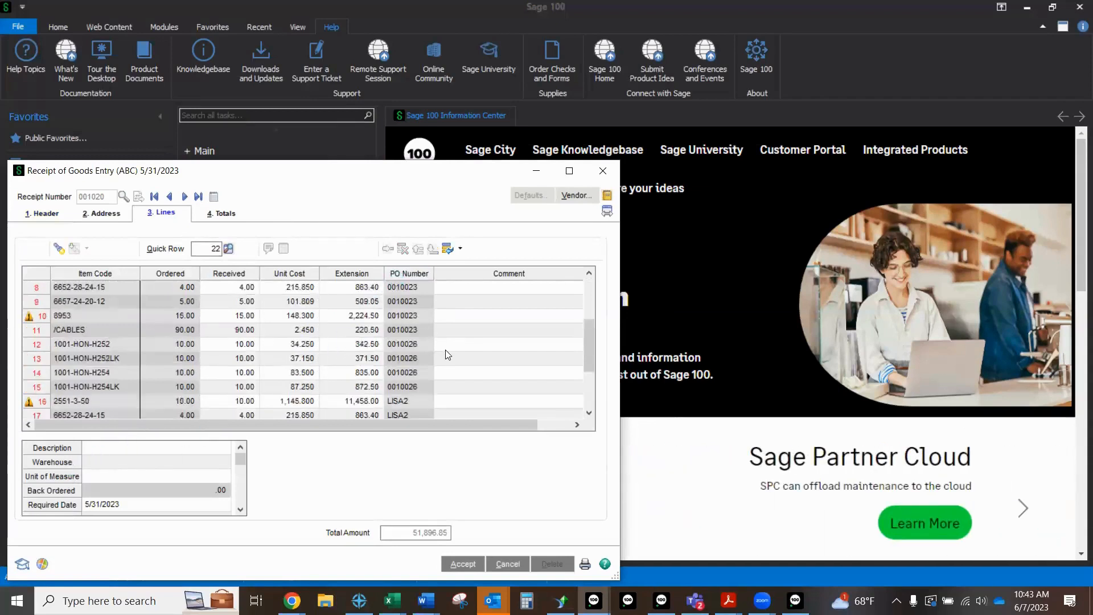
{"action": "scroll", "coordinate": [448, 355], "scroll_direction": "up", "scroll_amount": 3}
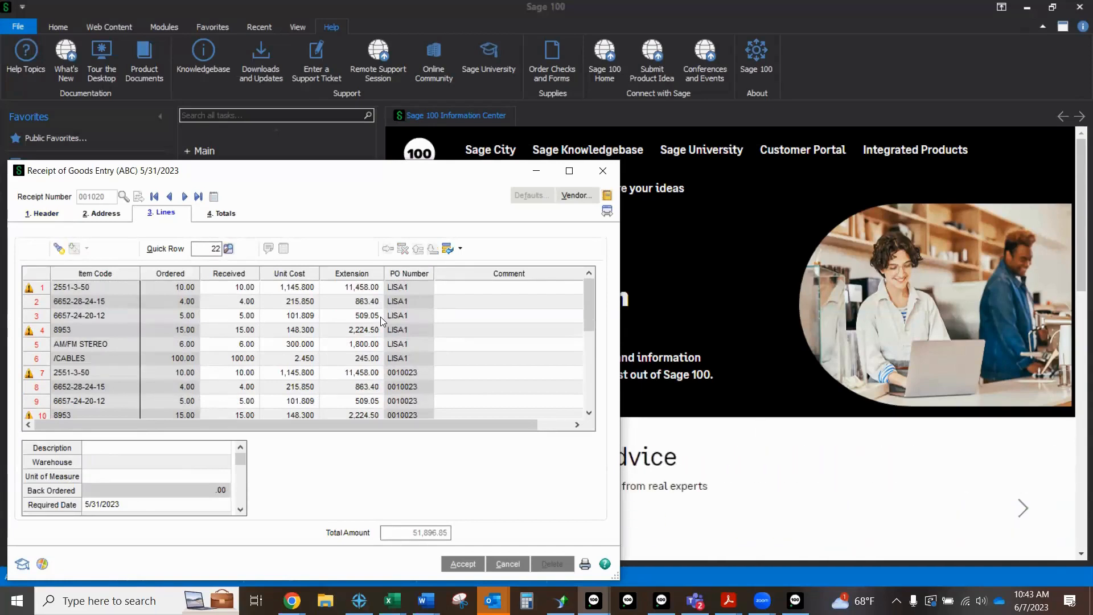
{"action": "left_click", "coordinate": [497, 565]}
{"action": "left_click", "coordinate": [519, 230]}
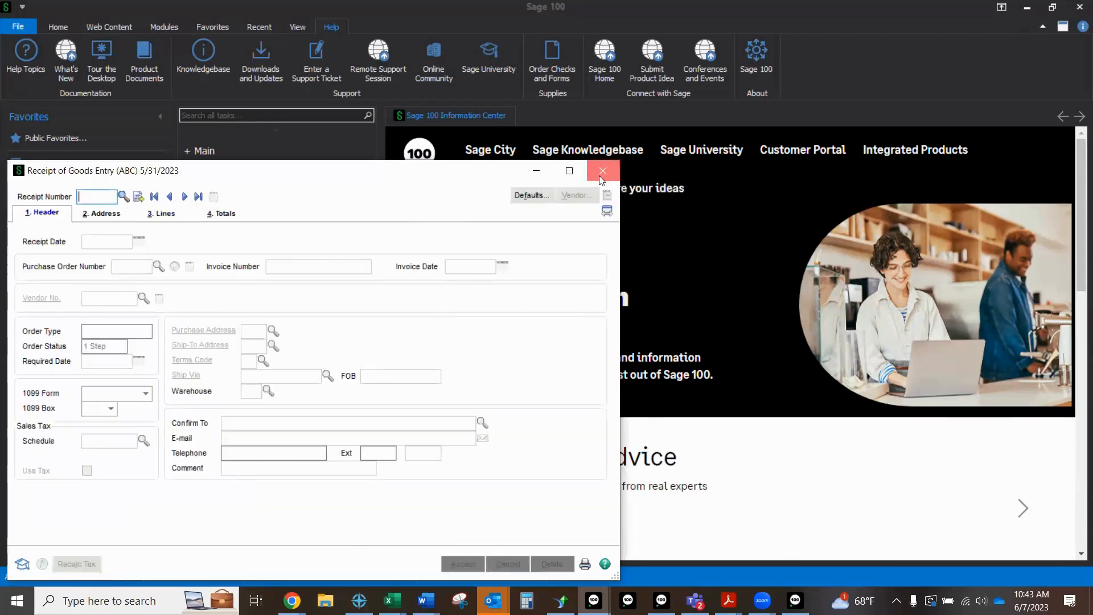
{"action": "left_click", "coordinate": [601, 171]}
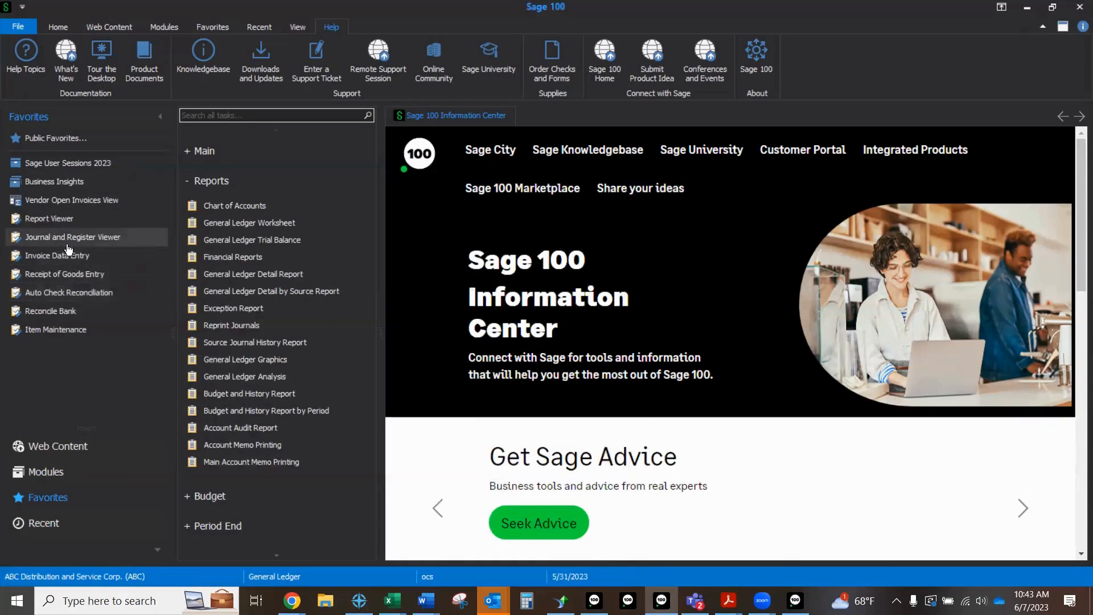
Step: View the Auto Check Reconciliation settings and the Reconcile Bank checks for bank code A, closing each window without changes
{"action": "left_click", "coordinate": [74, 293]}
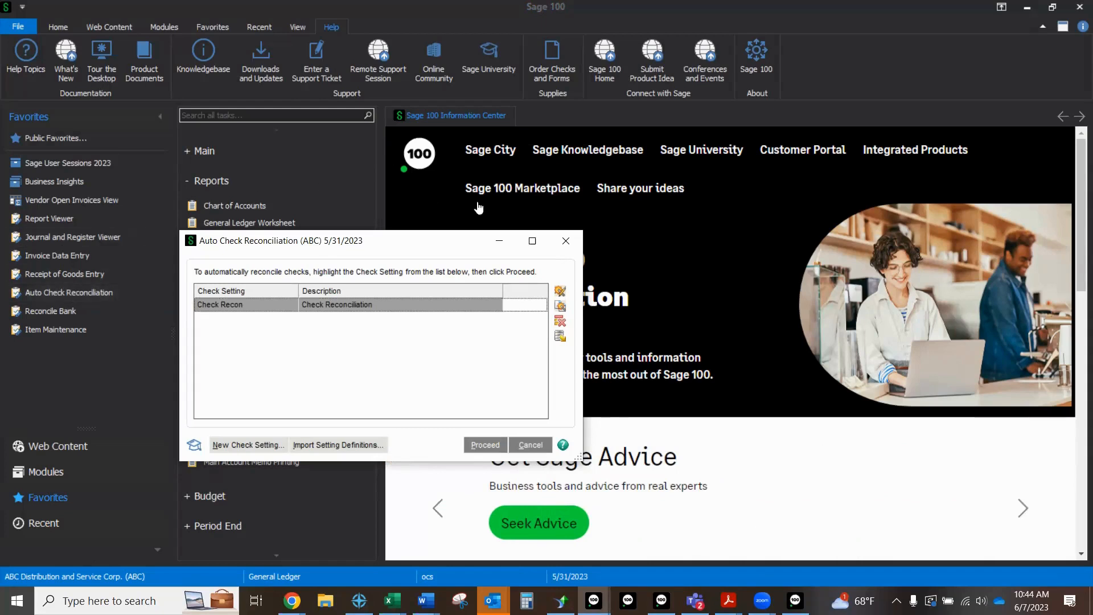
{"action": "left_click", "coordinate": [572, 241]}
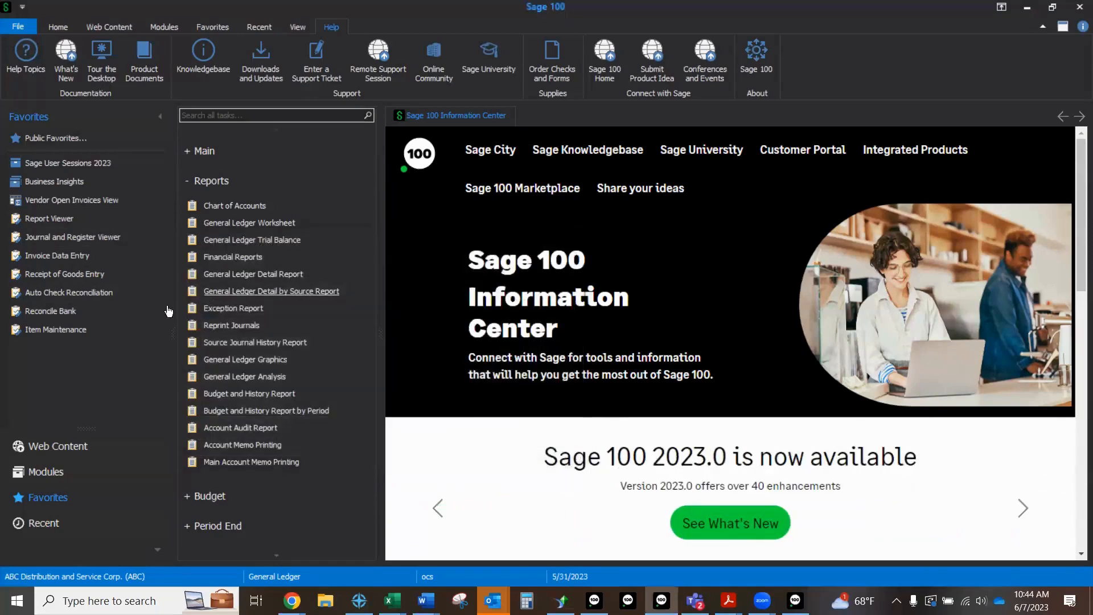
{"action": "left_click", "coordinate": [72, 312]}
{"action": "type", "text": "A"}
{"action": "key", "text": "Tab"}
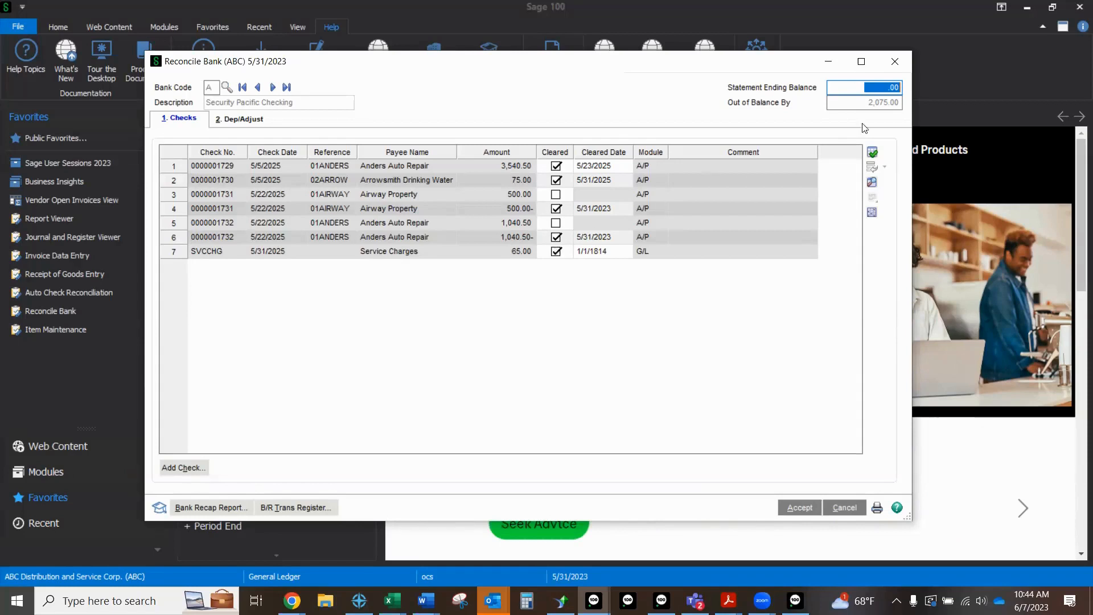
{"action": "left_click", "coordinate": [902, 68]}
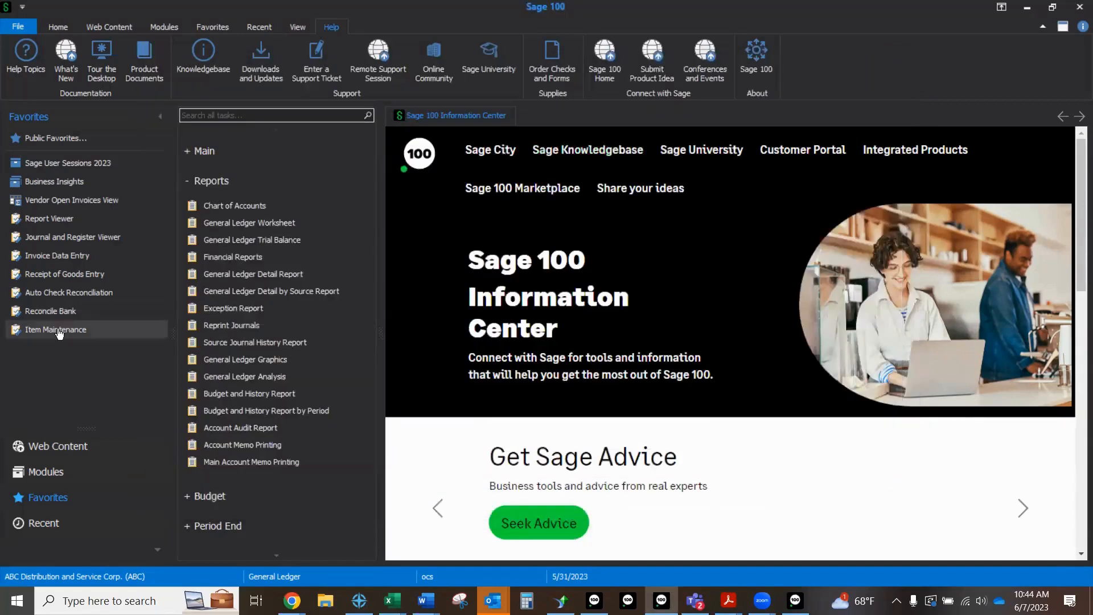
Step: Open the item code lookup in Item Maintenance, enlarge the Item List and switch it to the Standard view
{"action": "left_click", "coordinate": [57, 330]}
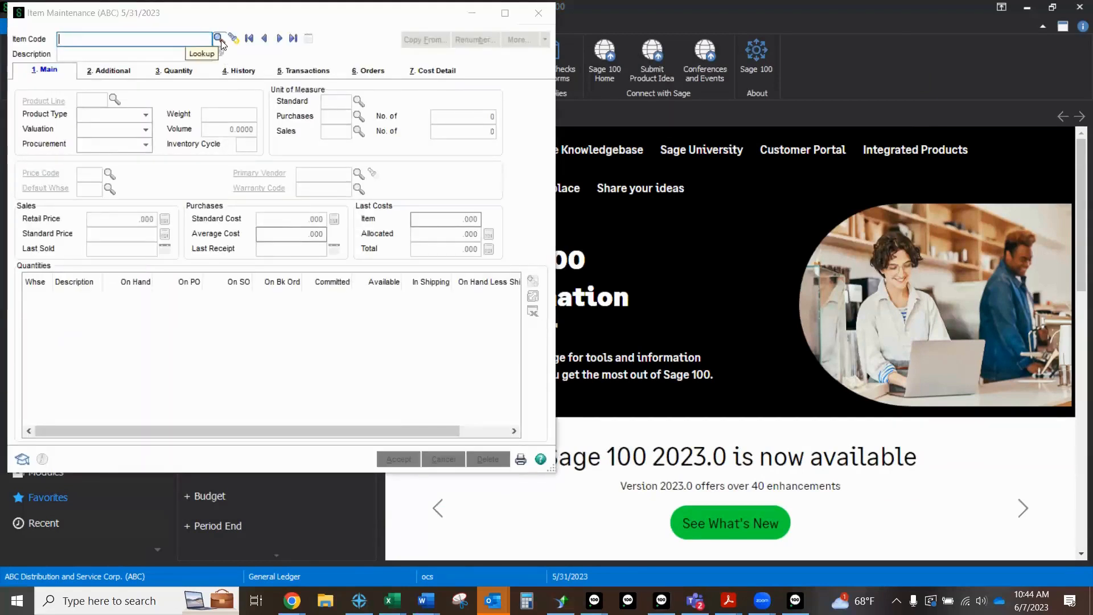
{"action": "left_click", "coordinate": [220, 40]}
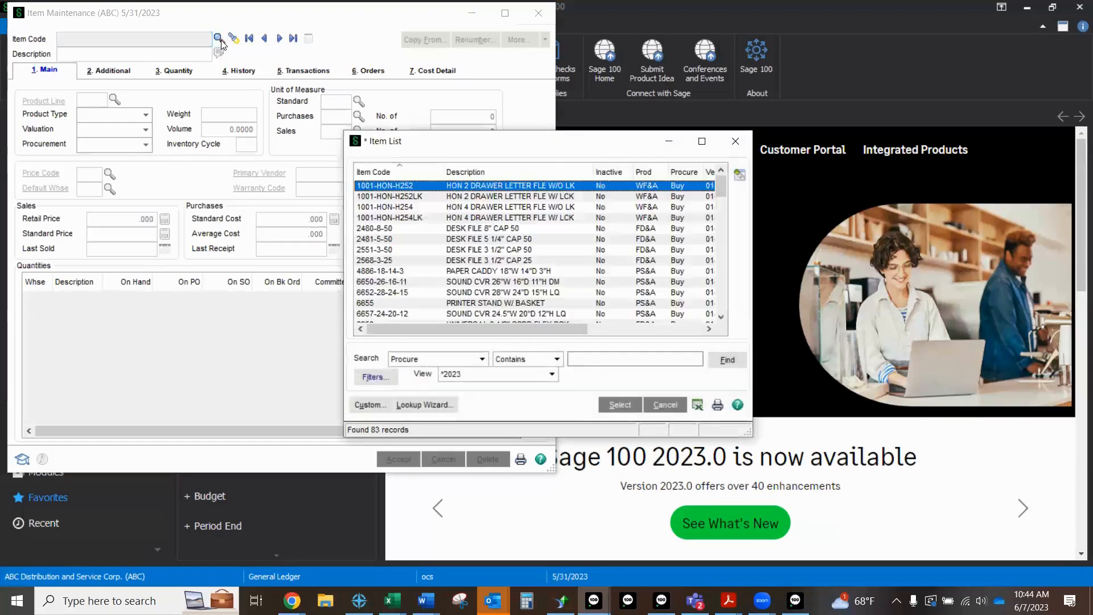
{"action": "left_click", "coordinate": [702, 141]}
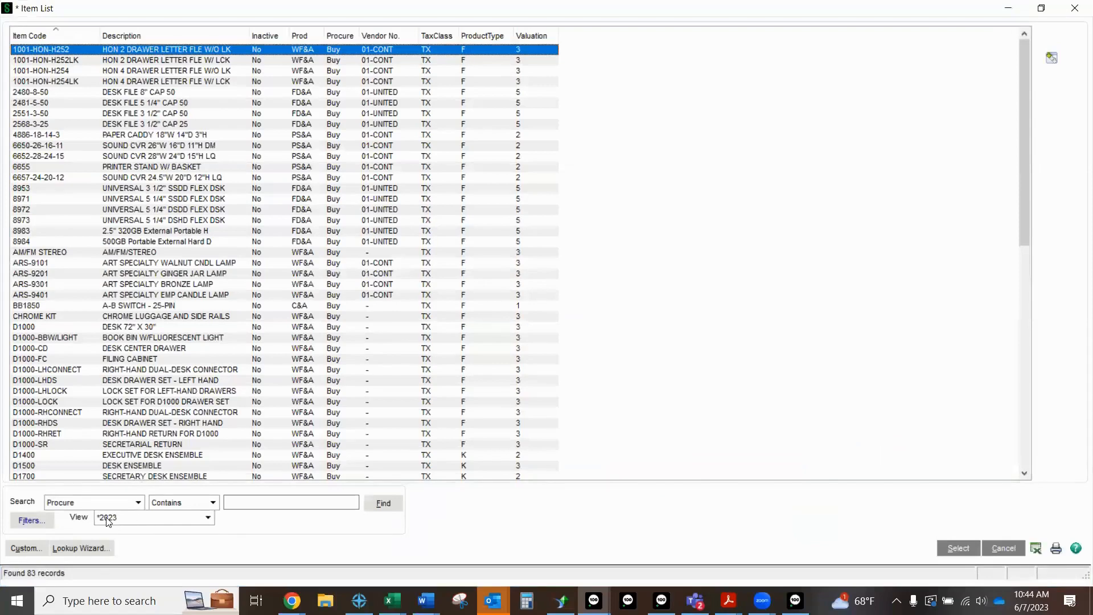
{"action": "left_click", "coordinate": [114, 520]}
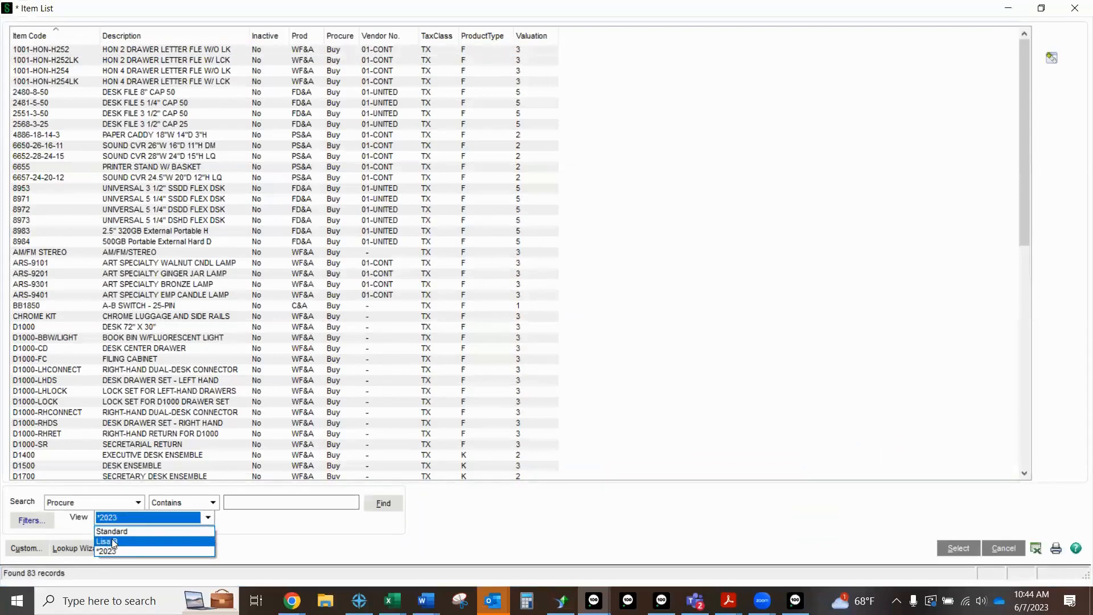
{"action": "left_click", "coordinate": [119, 533]}
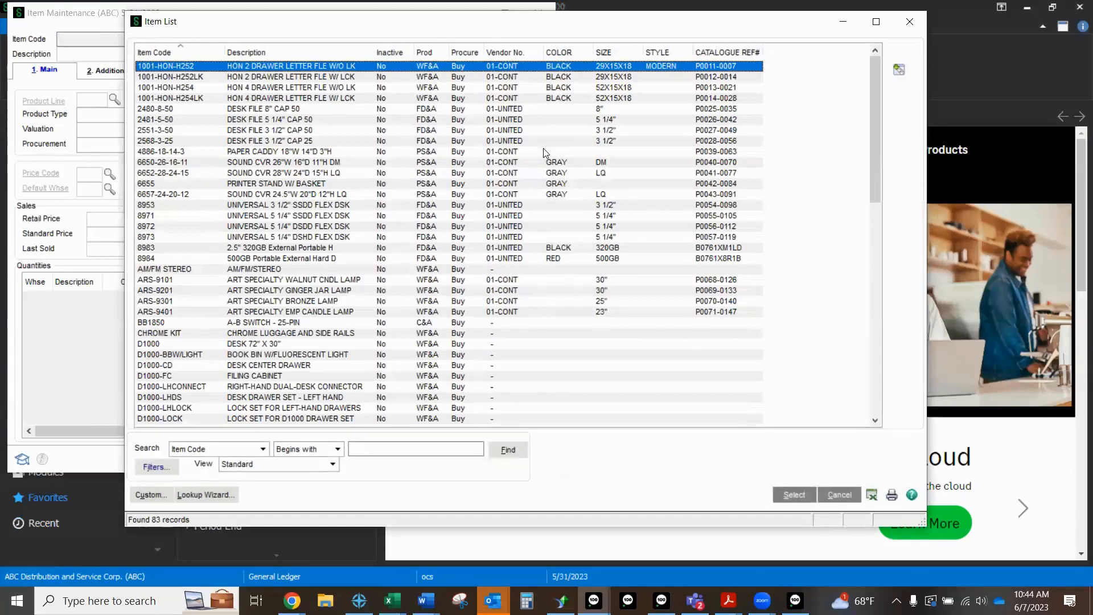
Step: Create a new custom view for the Item List lookup, describe it with the person's full name and make it the default view
{"action": "left_click", "coordinate": [154, 494]}
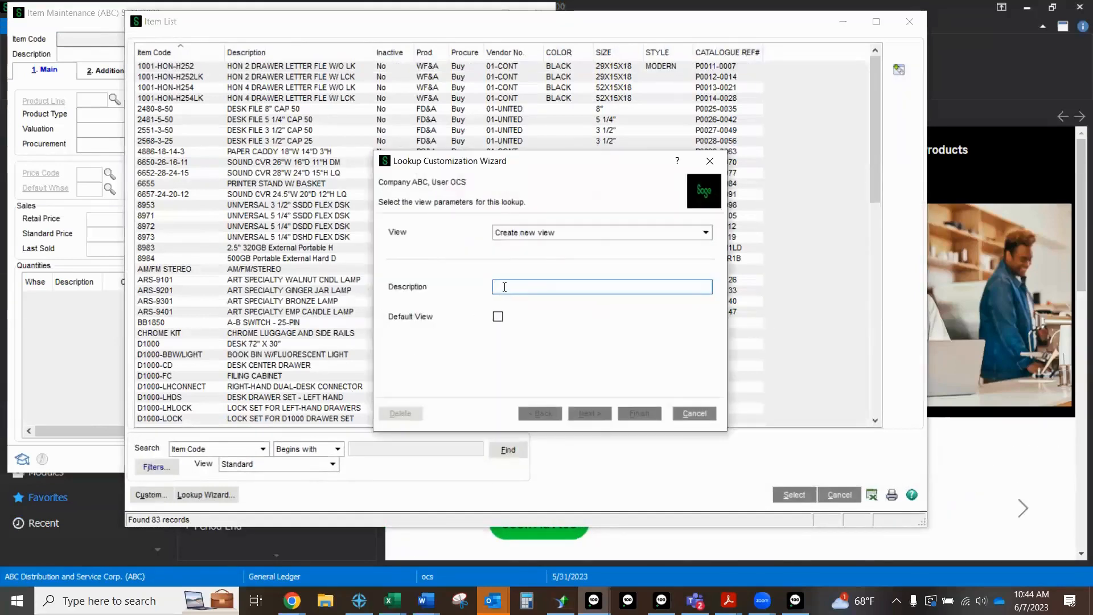
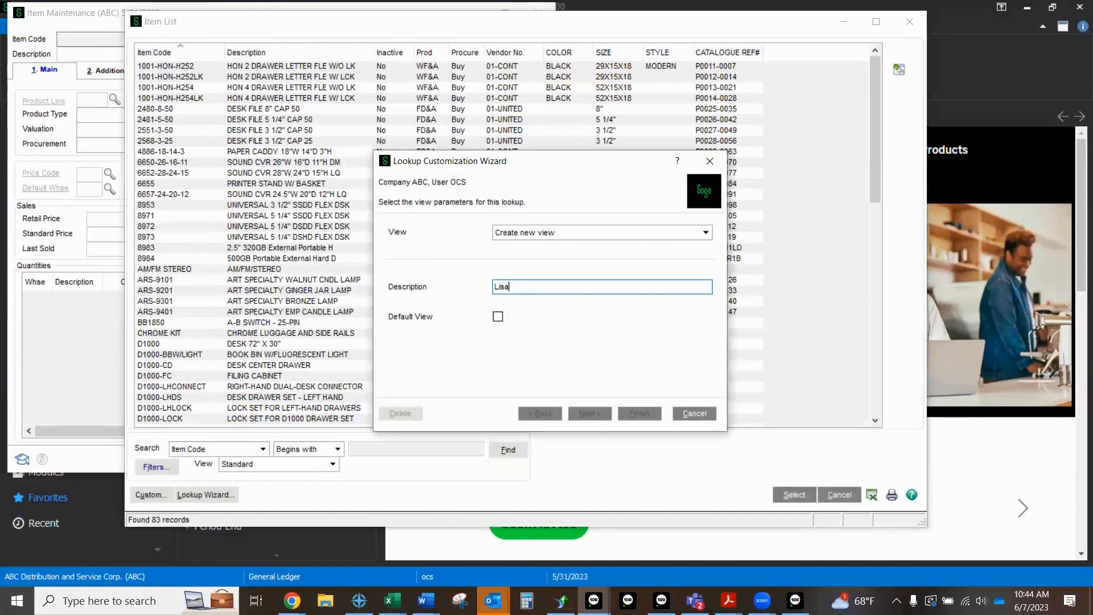
{"action": "left_click", "coordinate": [498, 317]}
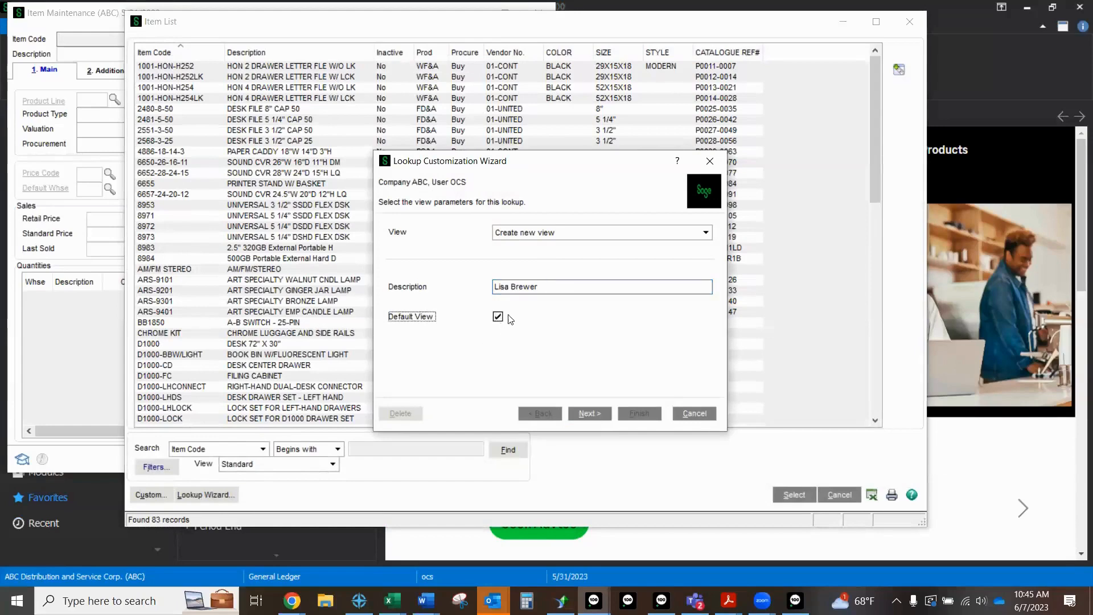
{"action": "left_click", "coordinate": [589, 412]}
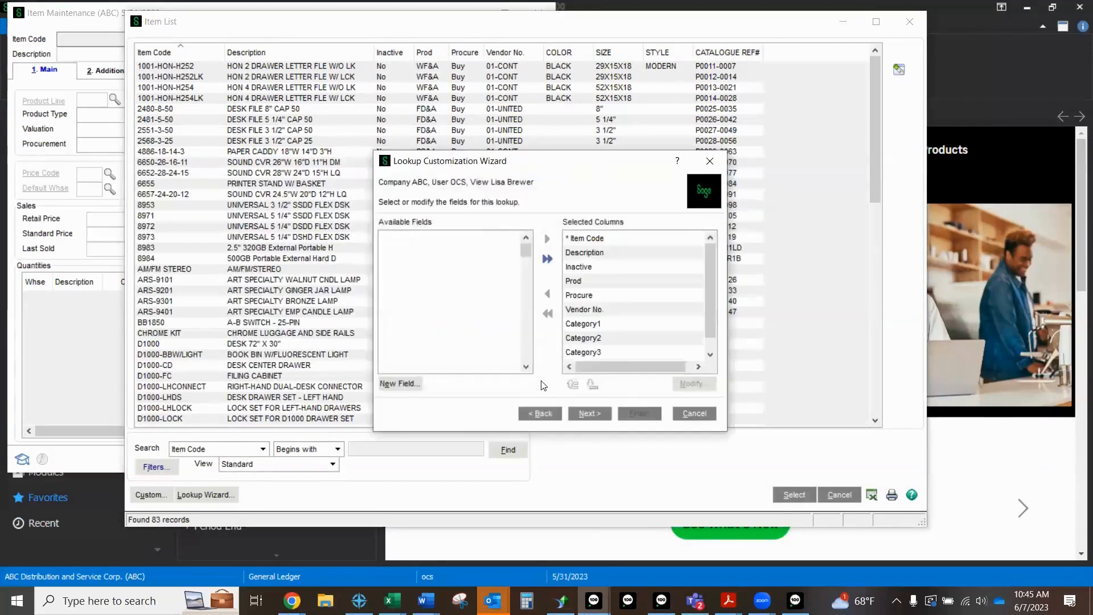
Step: Remove Category1, Category2, Category3 and Category4 from the new view's selected columns
{"action": "scroll", "coordinate": [617, 278], "scroll_direction": "down", "scroll_amount": 1}
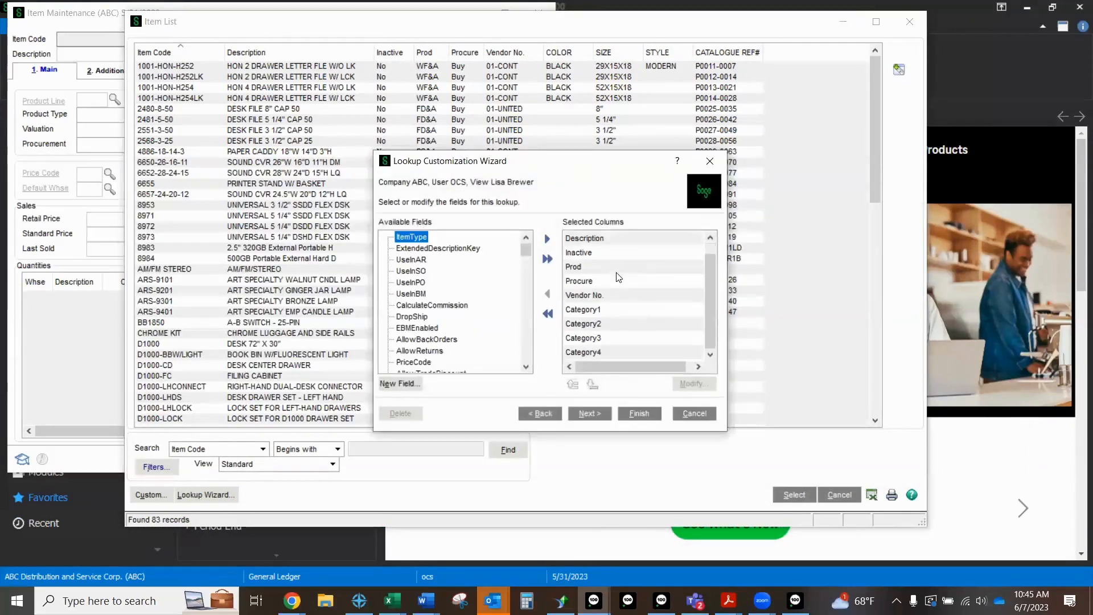
{"action": "scroll", "coordinate": [612, 297], "scroll_direction": "up", "scroll_amount": 1}
{"action": "scroll", "coordinate": [611, 301], "scroll_direction": "down", "scroll_amount": 1}
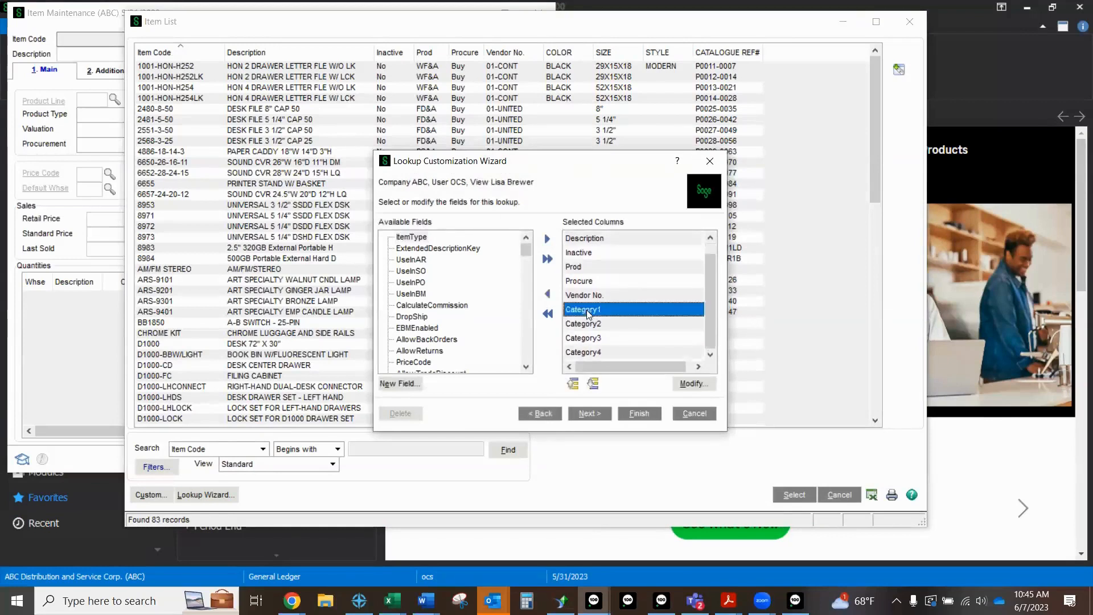
{"action": "double_click", "coordinate": [589, 313]}
{"action": "double_click", "coordinate": [587, 324]}
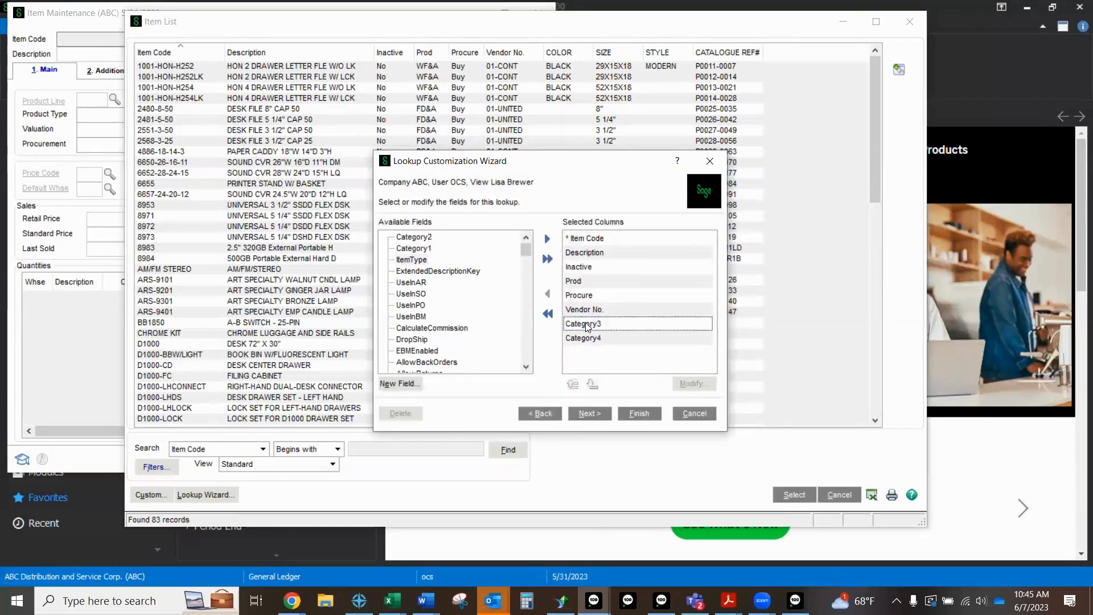
{"action": "double_click", "coordinate": [587, 324]}
{"action": "double_click", "coordinate": [587, 324]}
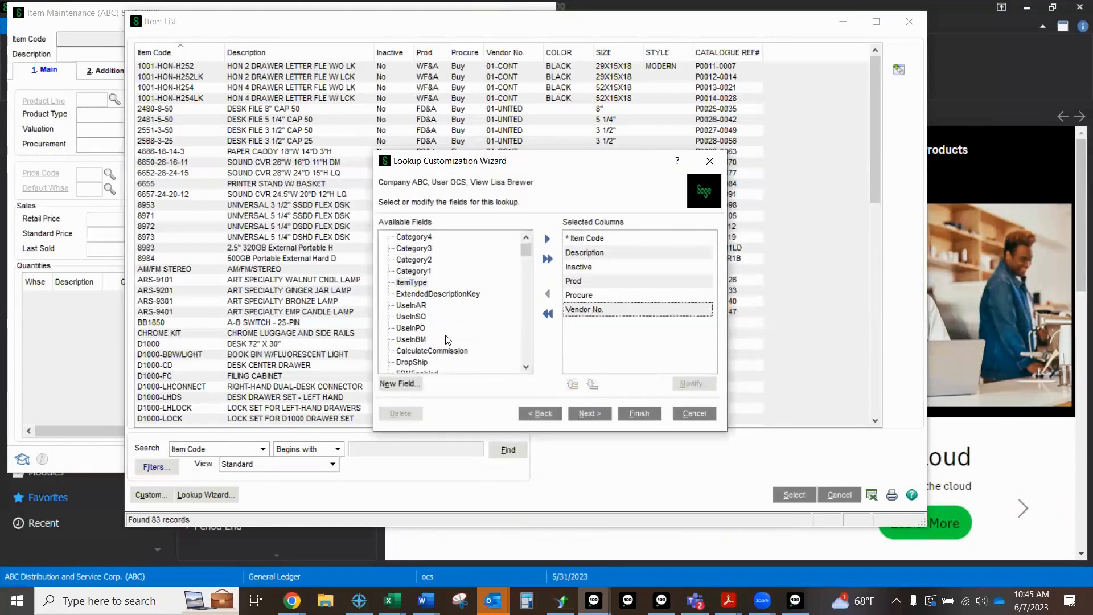
Step: Add ProductType, PrimaryVendorNo, ShipWeight and BaseCommAmt to the view's selected columns and continue to the custom filters
{"action": "scroll", "coordinate": [447, 336], "scroll_direction": "down", "scroll_amount": 6}
{"action": "left_click", "coordinate": [425, 329]}
{"action": "double_click", "coordinate": [426, 330]}
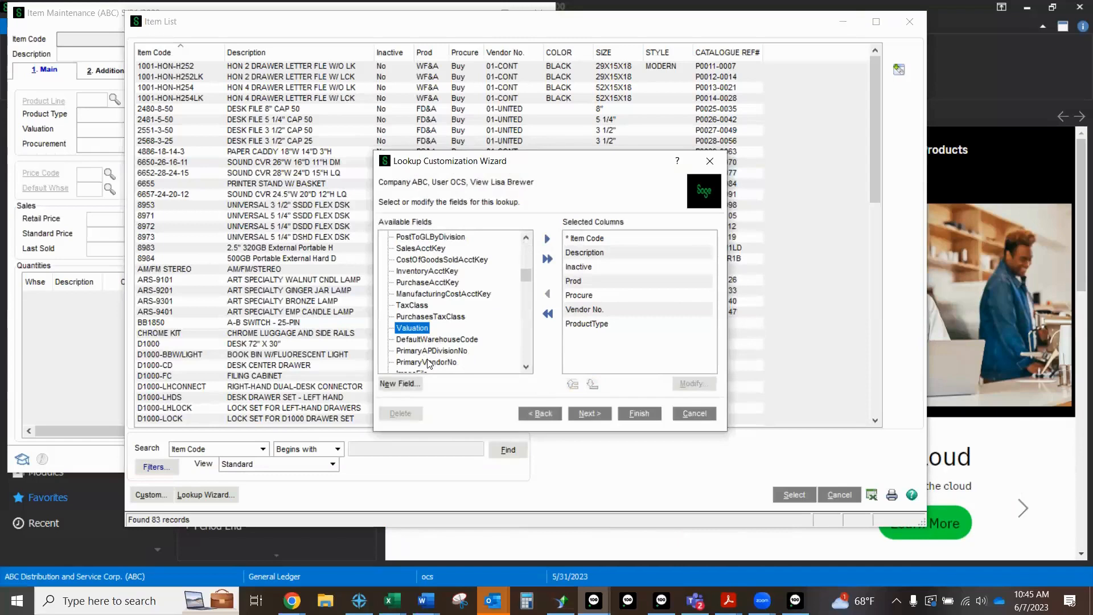
{"action": "double_click", "coordinate": [429, 363]}
{"action": "scroll", "coordinate": [443, 331], "scroll_direction": "down", "scroll_amount": 5}
{"action": "double_click", "coordinate": [430, 329]}
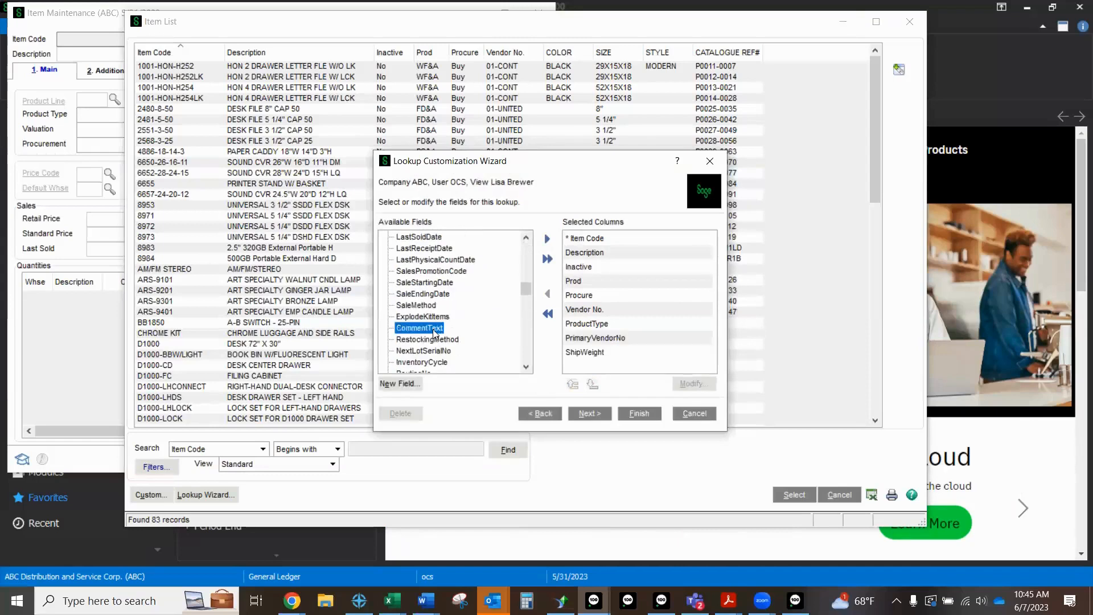
{"action": "scroll", "coordinate": [434, 331], "scroll_direction": "down", "scroll_amount": 6}
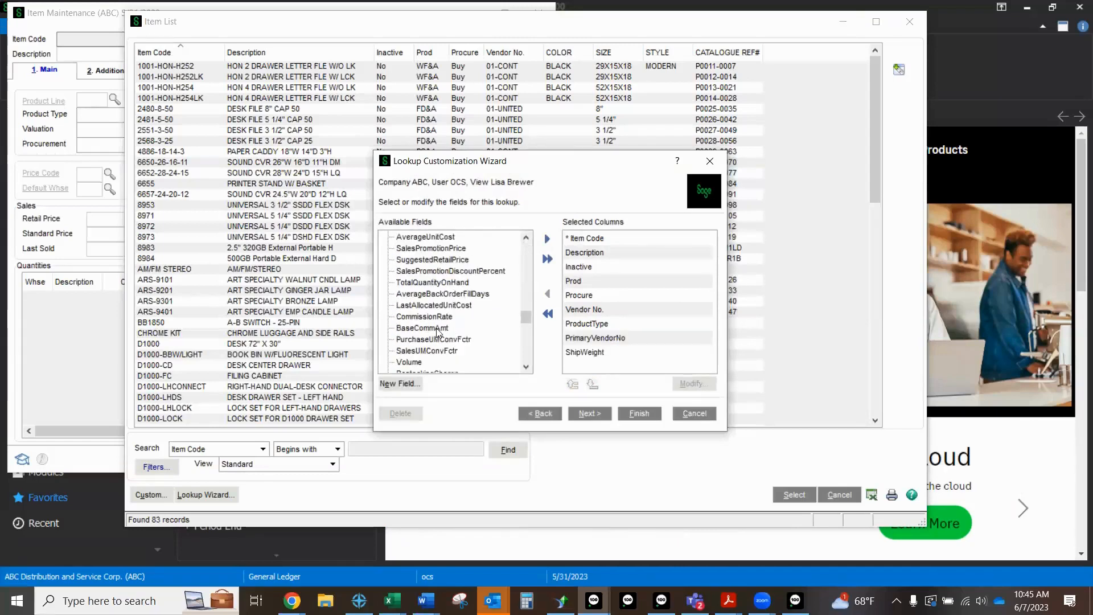
{"action": "double_click", "coordinate": [436, 328]}
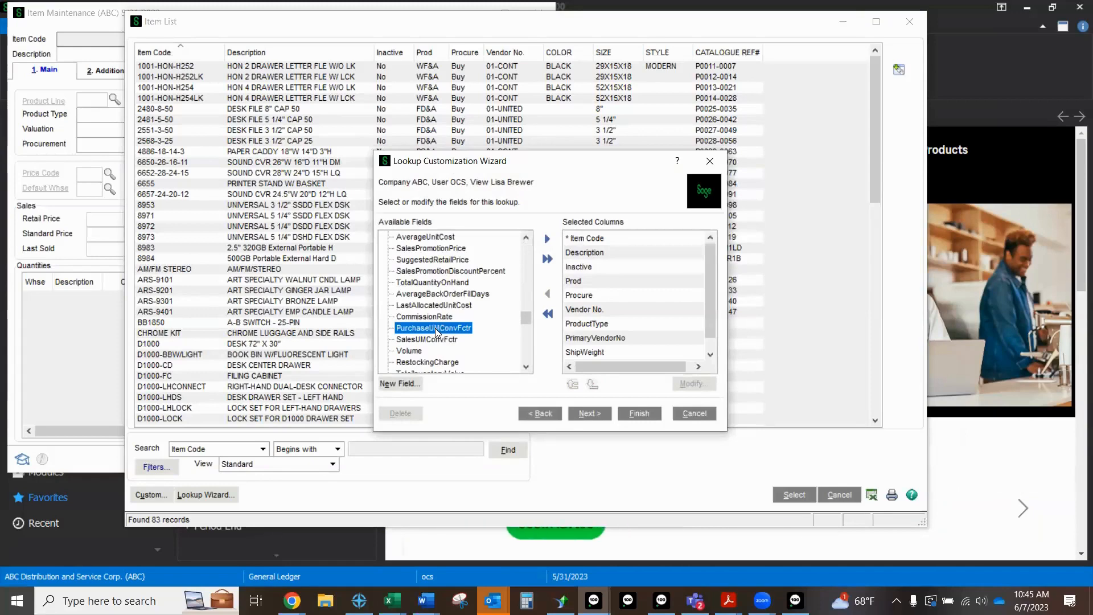
{"action": "left_click", "coordinate": [587, 417]}
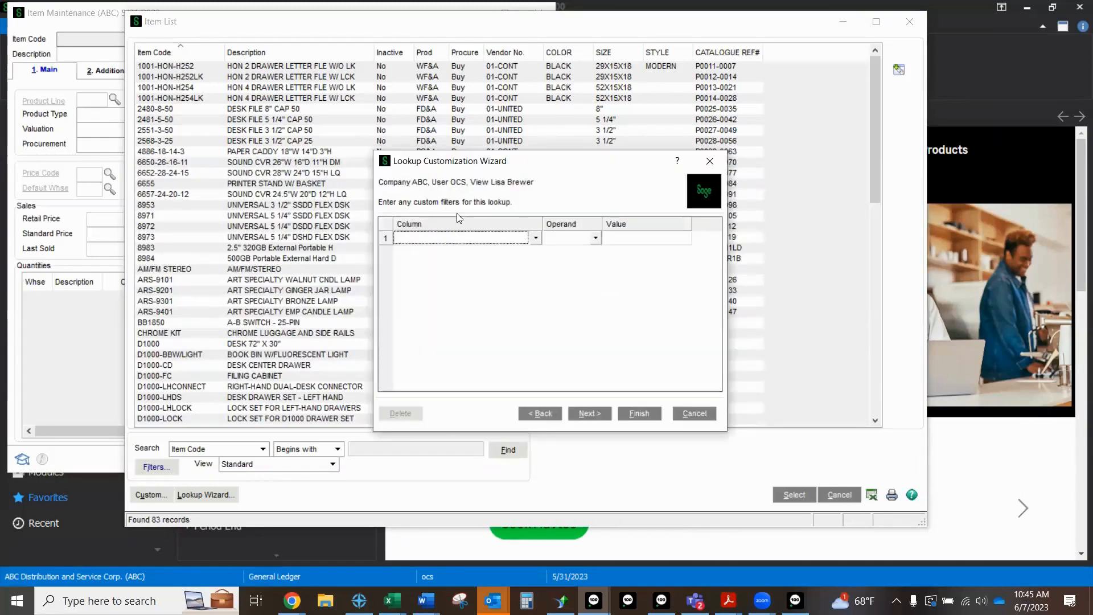
{"action": "left_click", "coordinate": [536, 238]}
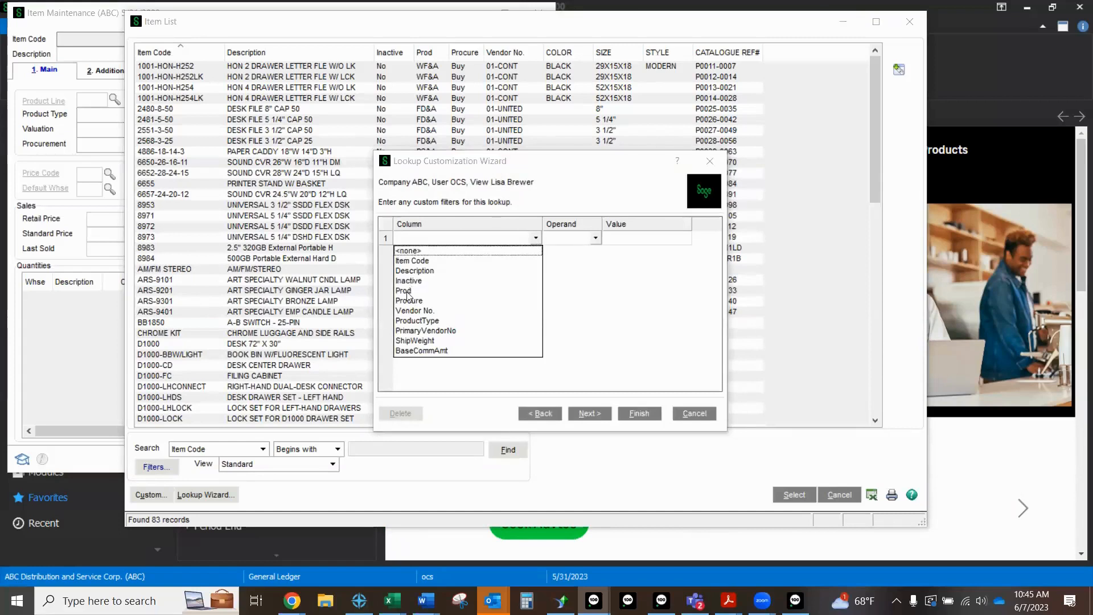
{"action": "left_click", "coordinate": [408, 291]}
{"action": "left_click", "coordinate": [536, 238]}
{"action": "left_click", "coordinate": [438, 251]}
Step: Leave the custom filters empty, set the view's default search column to Prod with the Contains option, and finish the lookup wizard
{"action": "left_click", "coordinate": [589, 414]}
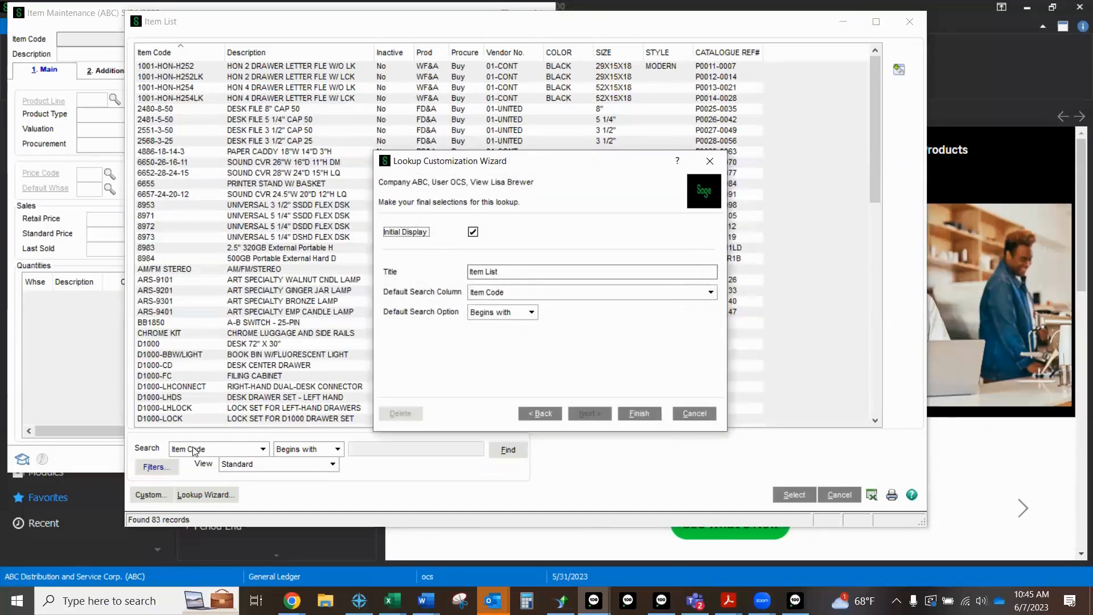
{"action": "left_click", "coordinate": [618, 293]}
{"action": "left_click", "coordinate": [509, 336]}
{"action": "left_click", "coordinate": [520, 312]}
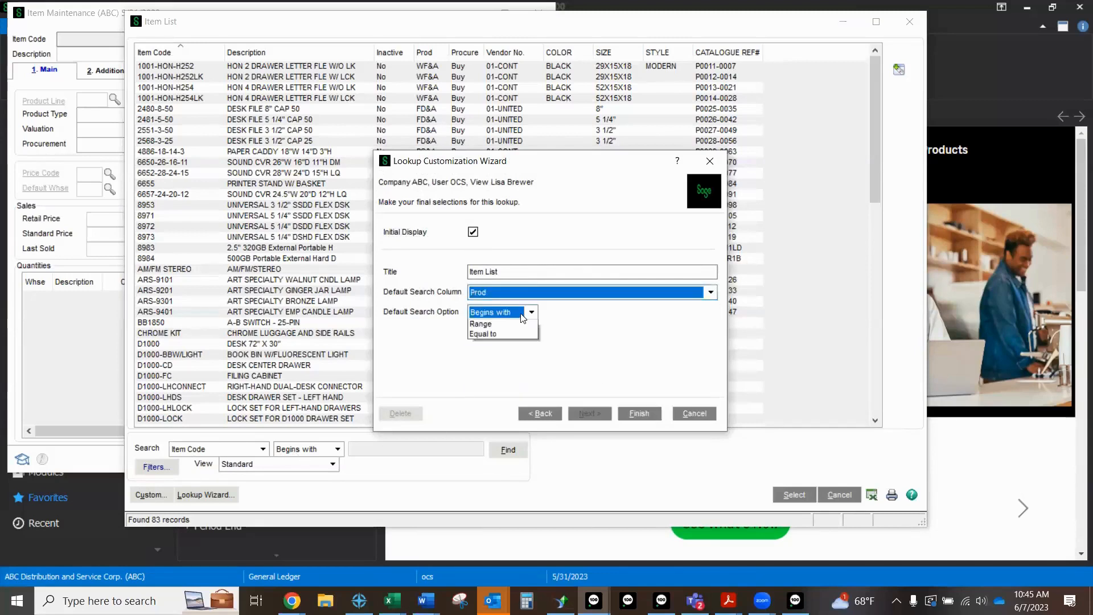
{"action": "left_click", "coordinate": [511, 344]}
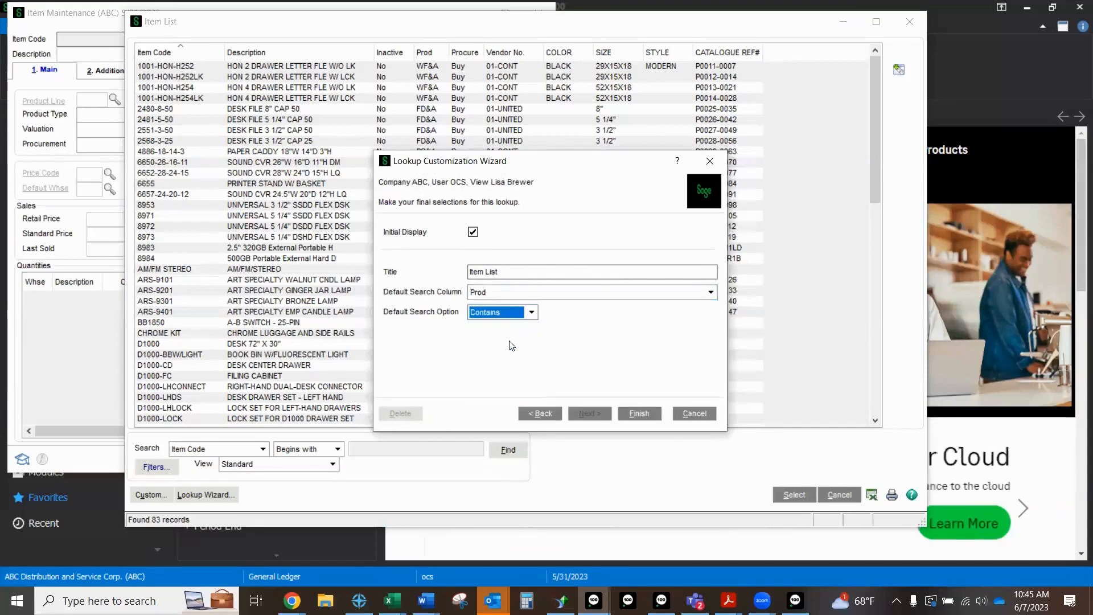
{"action": "left_click", "coordinate": [638, 413]}
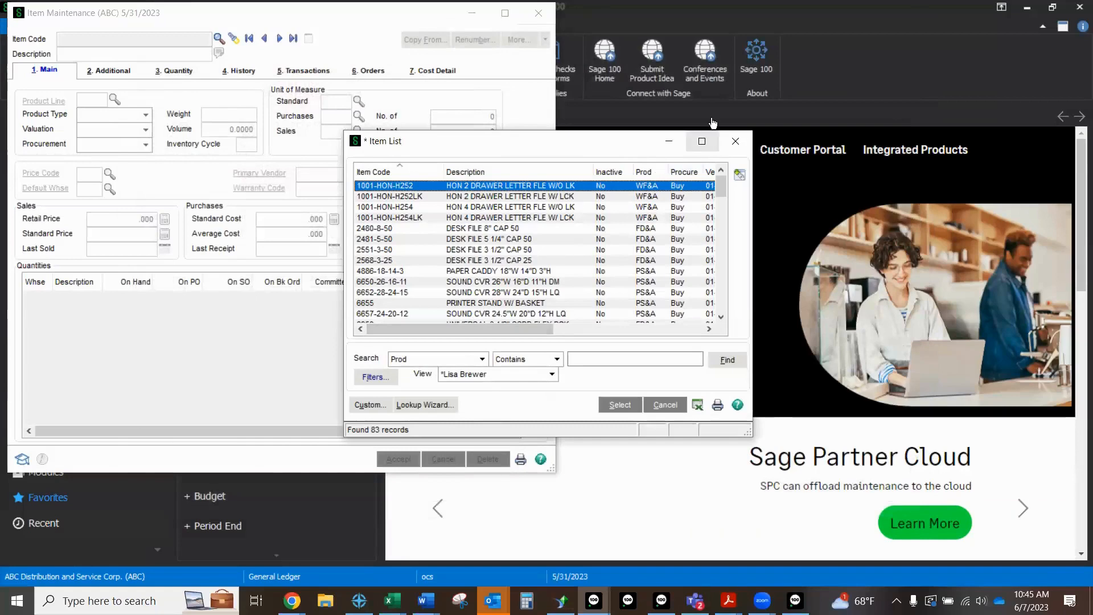
Step: Export the enlarged Item List to Excel and close the lookup and Item Maintenance
{"action": "left_click", "coordinate": [702, 142]}
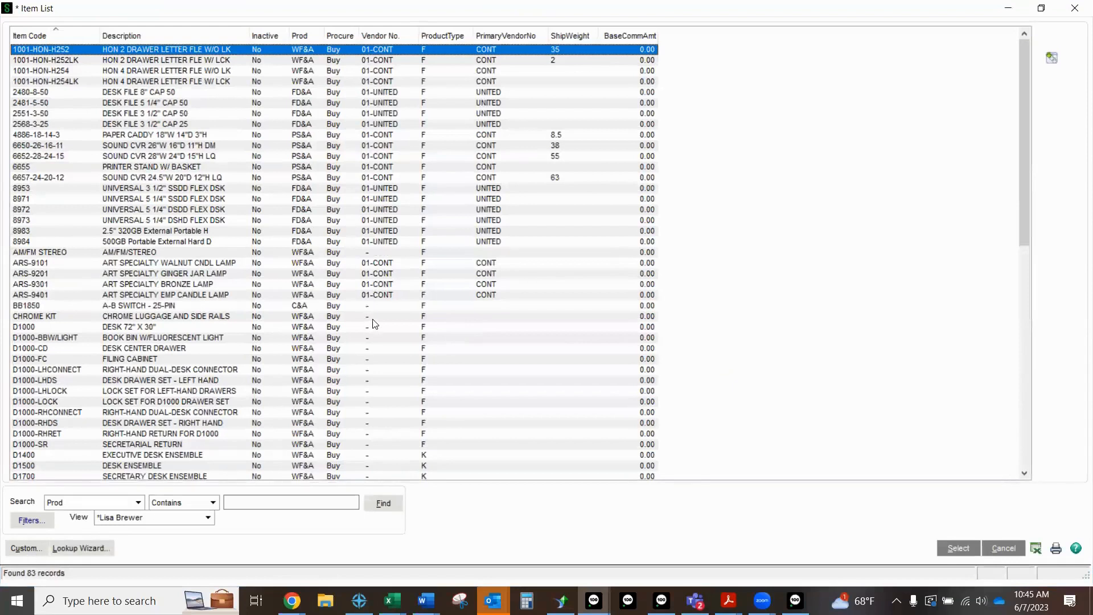
{"action": "left_click", "coordinate": [1036, 550]}
{"action": "left_click", "coordinate": [1075, 8]}
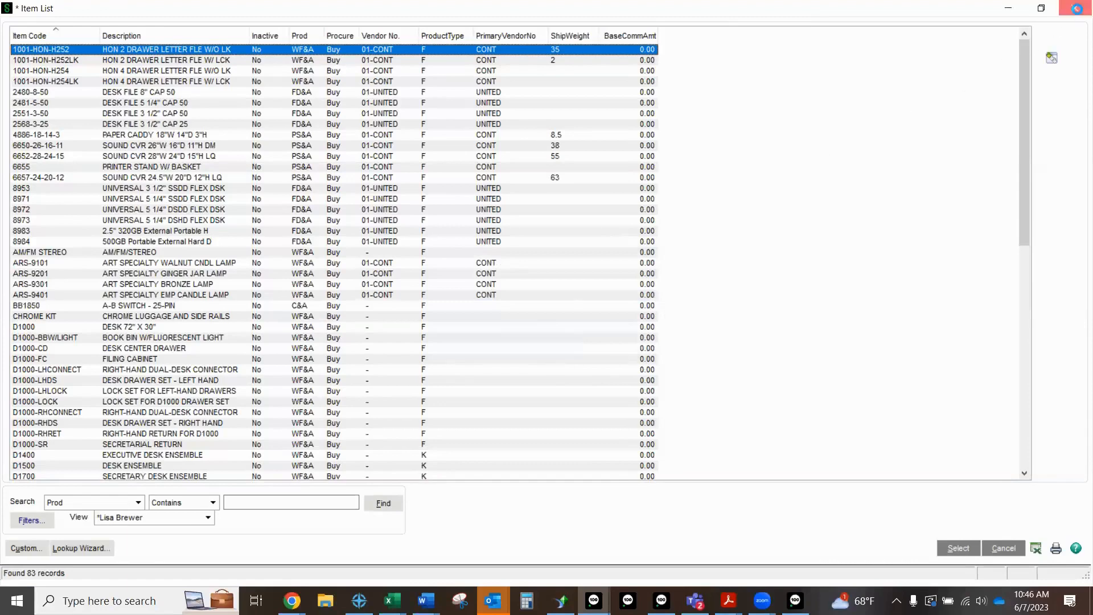
{"action": "left_click", "coordinate": [543, 15]}
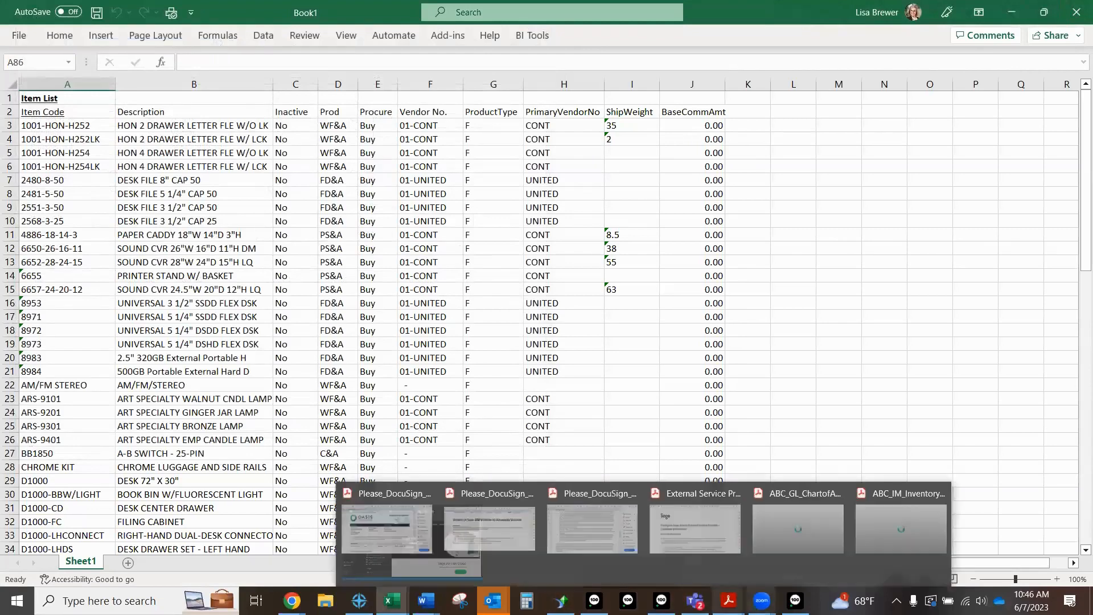
Step: Switch from Excel back to Sage 100, open Item Maintenance and load item 2480-8-50
{"action": "mouse_move", "coordinate": [662, 600]}
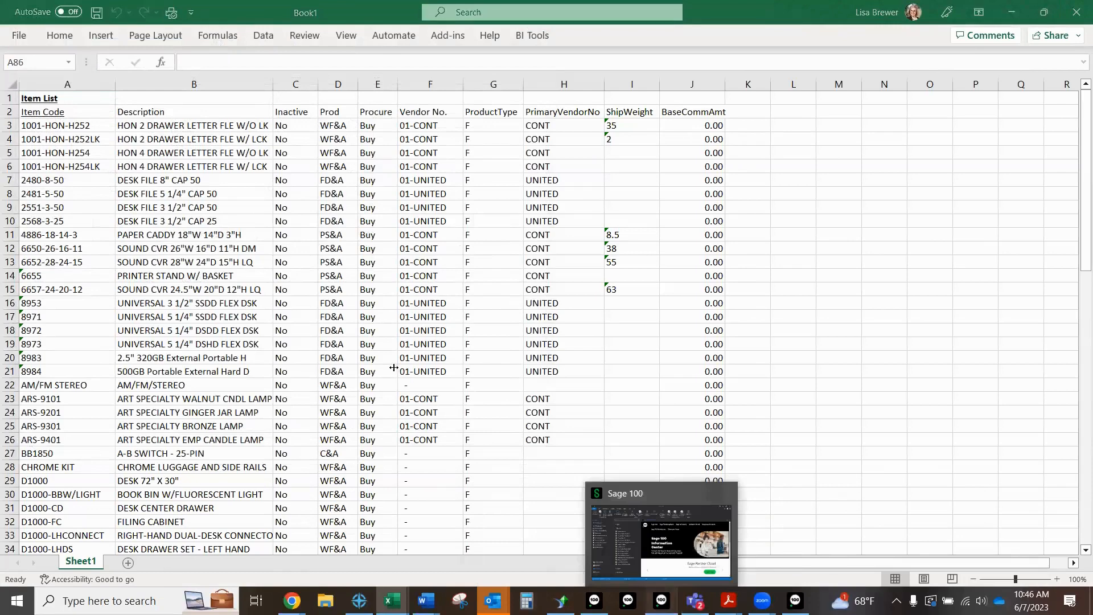
{"action": "left_click", "coordinate": [663, 532]}
{"action": "left_click", "coordinate": [56, 331]}
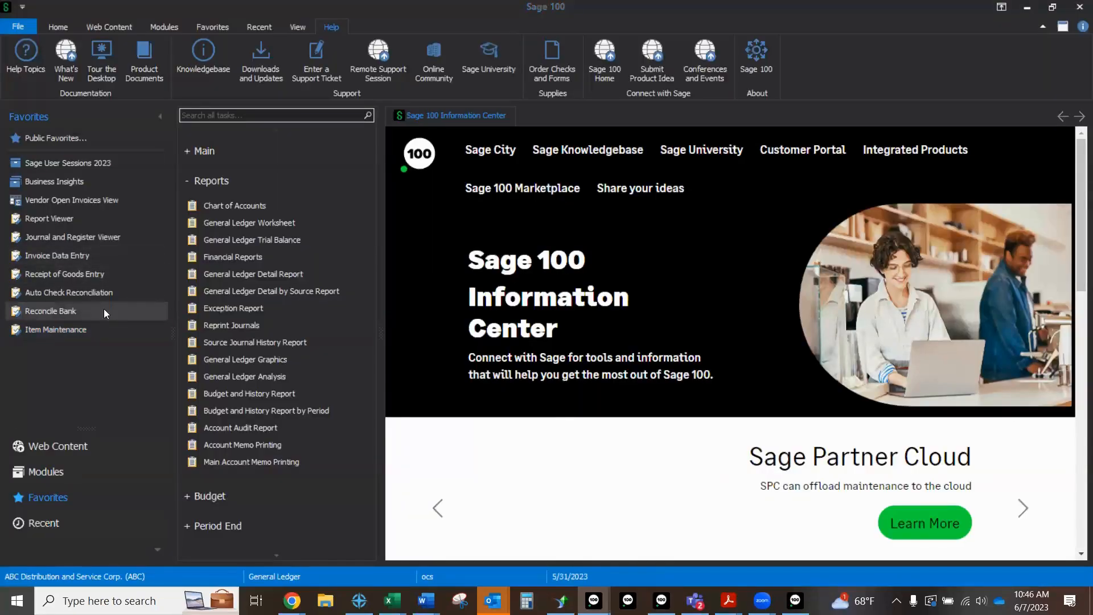
{"action": "type", "text": "2480"}
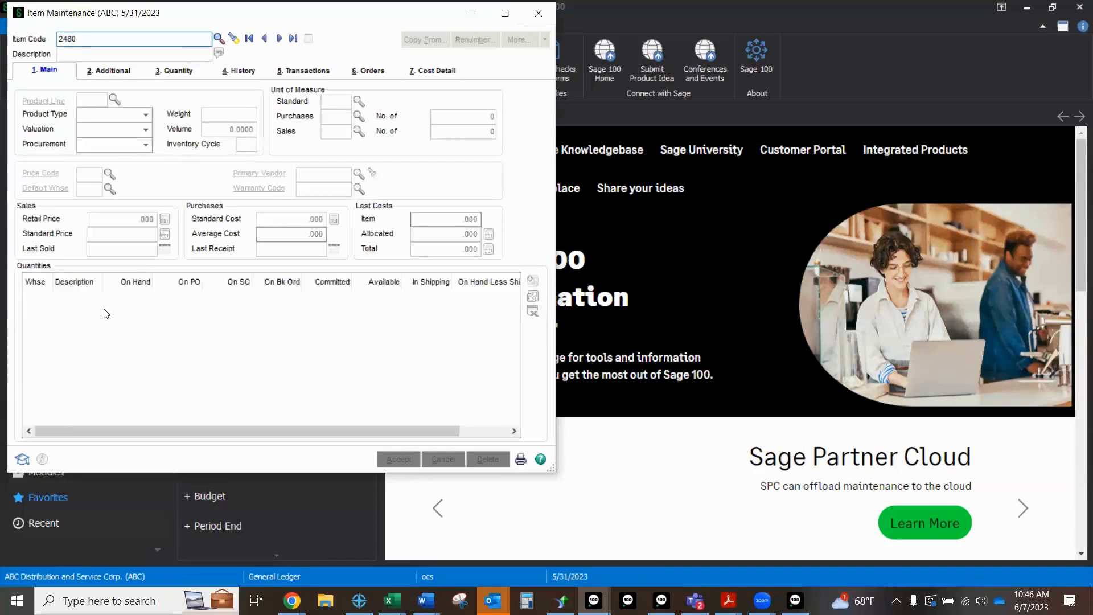
{"action": "key", "text": "F2"}
{"action": "key", "text": "Return"}
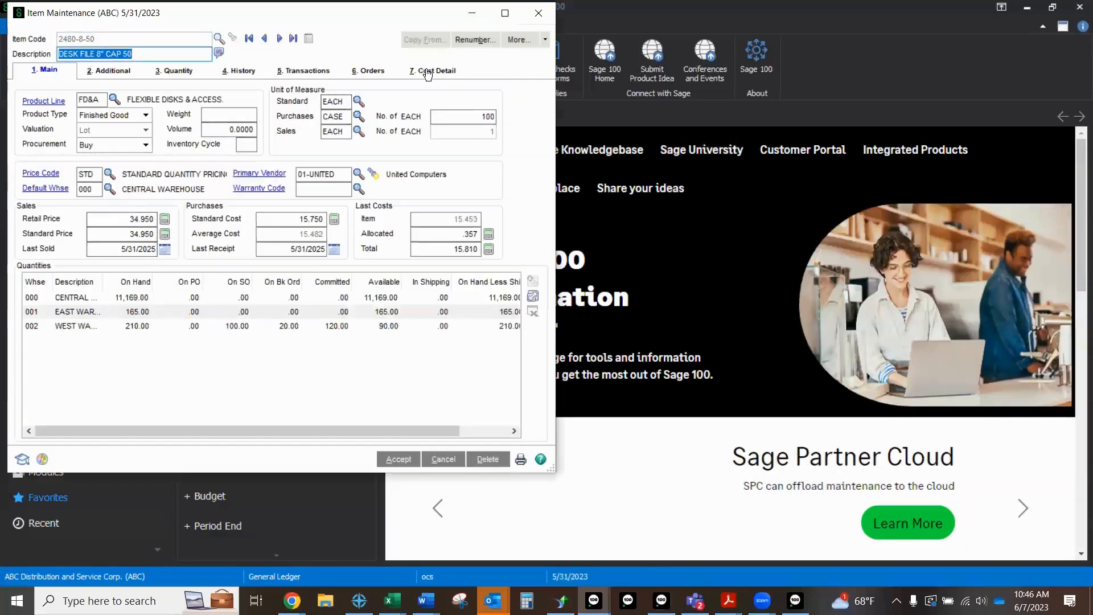
Step: Hide the zero-quantity tiers in the item's Cost Detail for warehouse 000, and close Item Maintenance
{"action": "left_click", "coordinate": [428, 73]}
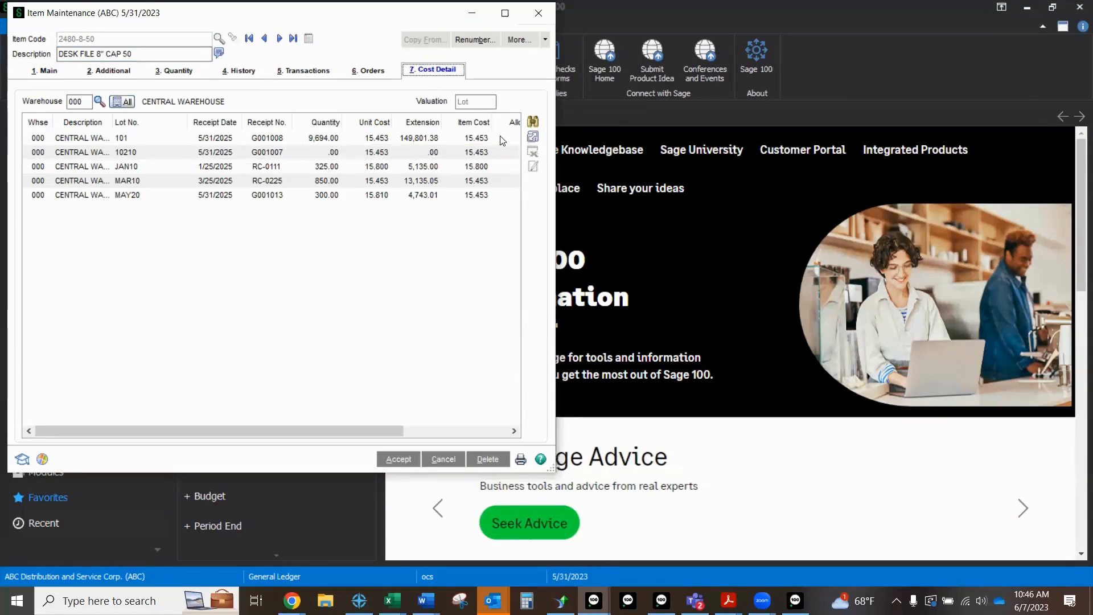
{"action": "left_click", "coordinate": [326, 153]}
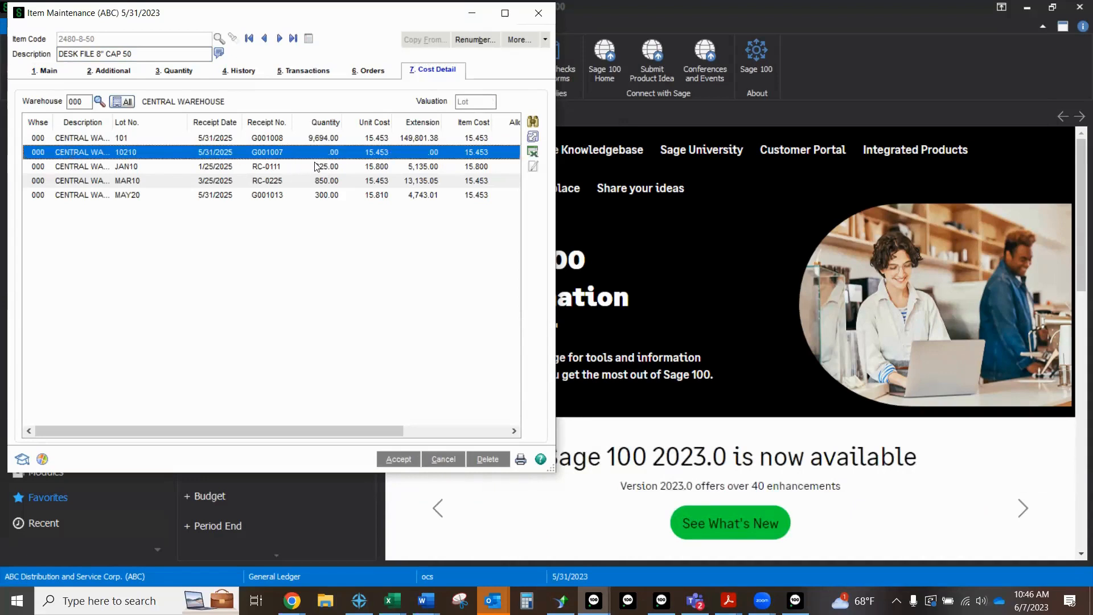
{"action": "left_click", "coordinate": [533, 151]}
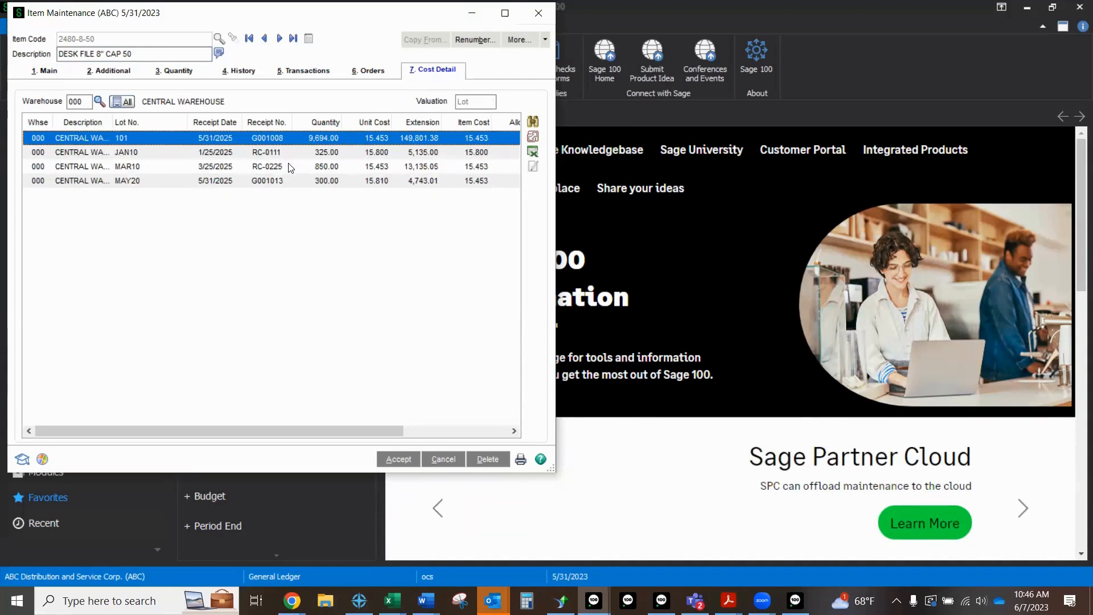
{"action": "left_click", "coordinate": [539, 13]}
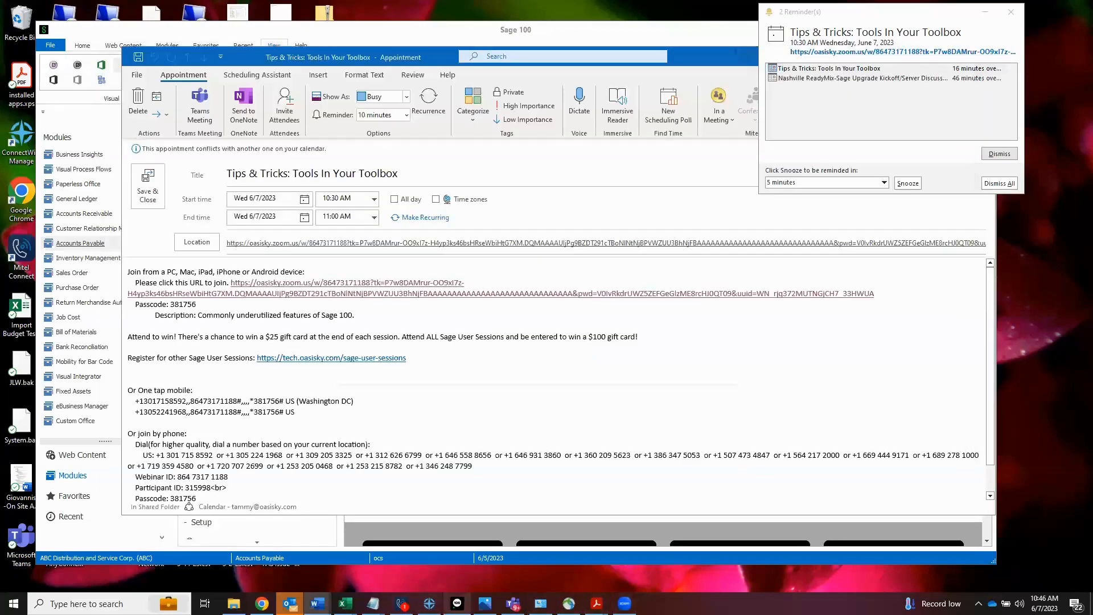
Step: Bring Sage 100 forward, open Positive Pay Export in the Bank Reconciliation module and proceed with the Wells Fargo PP export setting
{"action": "left_click", "coordinate": [459, 603]}
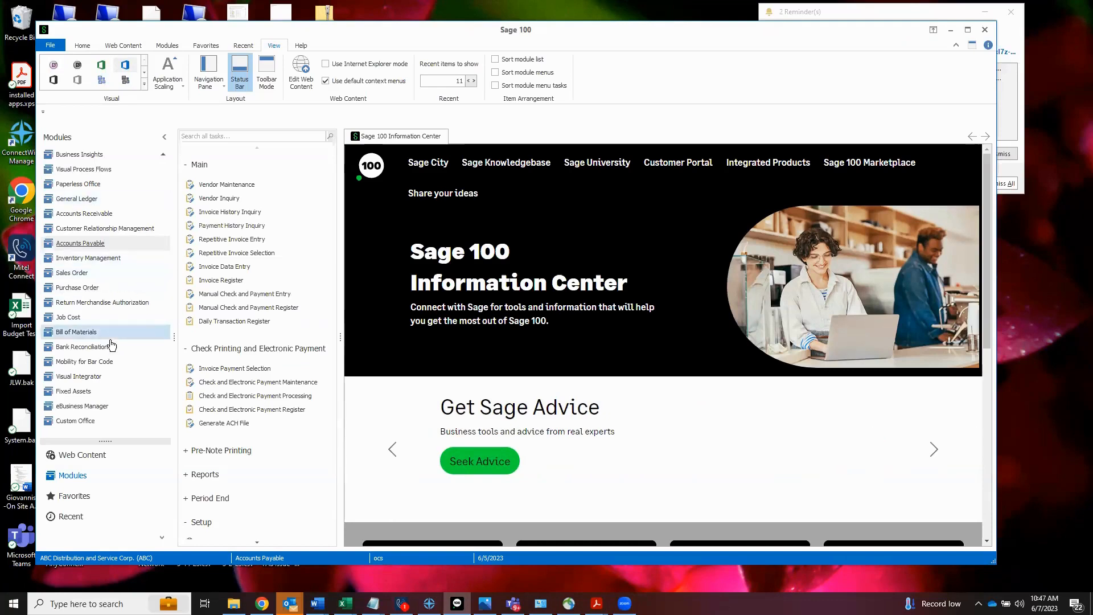
{"action": "left_click", "coordinate": [77, 348]}
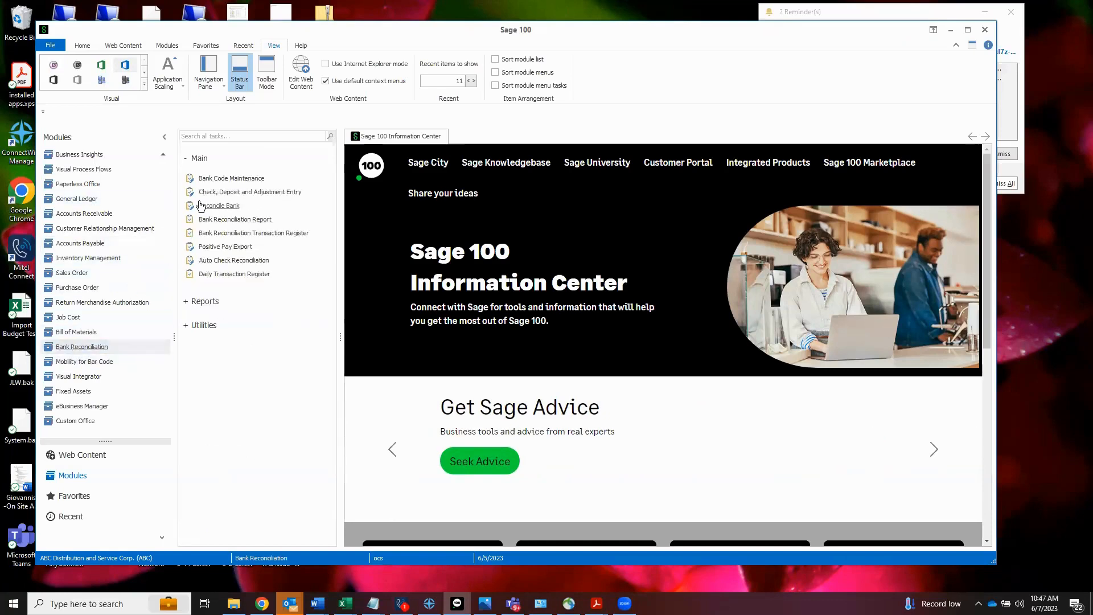
{"action": "left_click", "coordinate": [223, 247]}
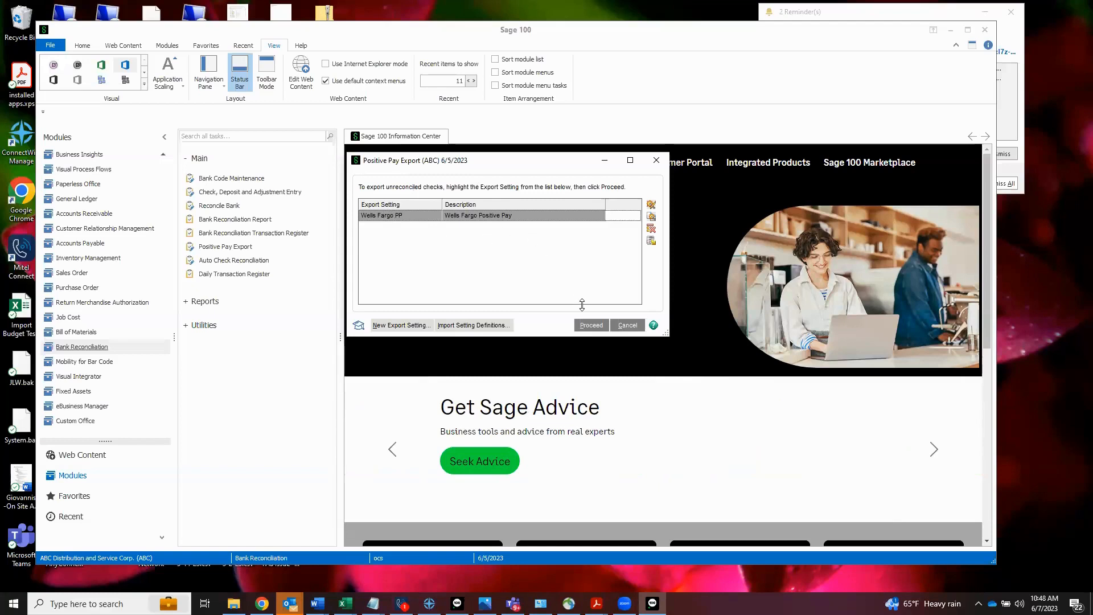
{"action": "left_click", "coordinate": [582, 325]}
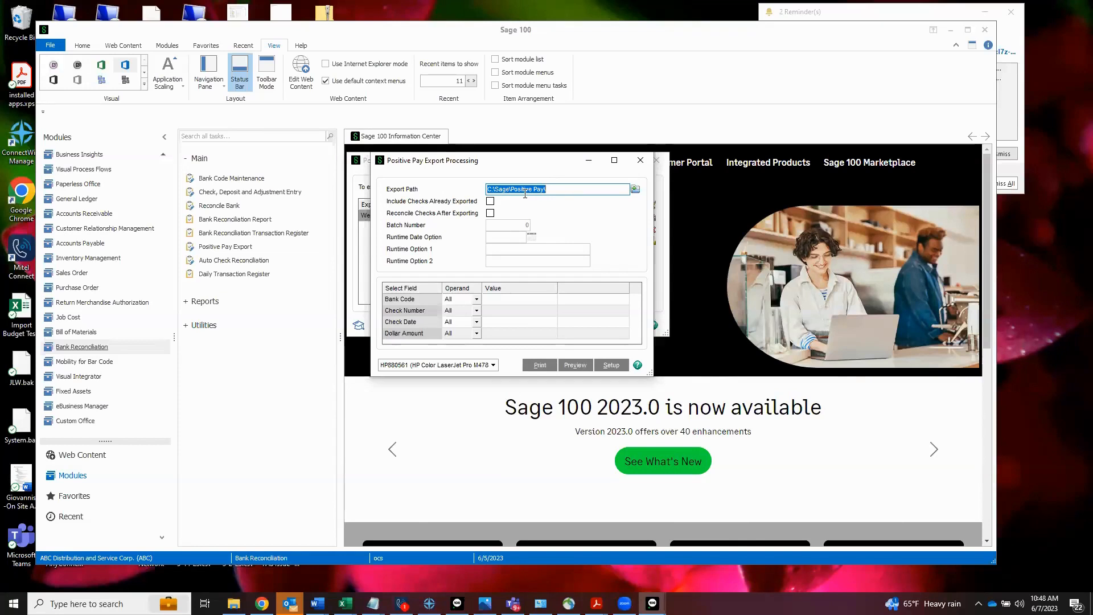
Step: Try to print the positive pay export with already exported checks included, reconciling after export enabled, and all selection fields left at All
{"action": "left_click", "coordinate": [489, 202]}
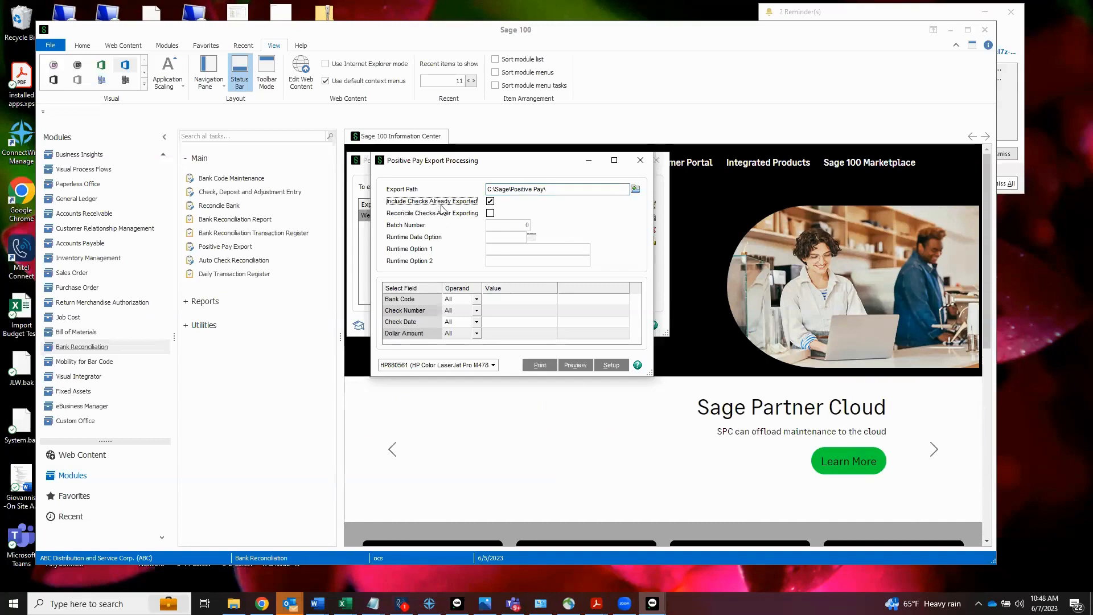
{"action": "left_click", "coordinate": [490, 214]}
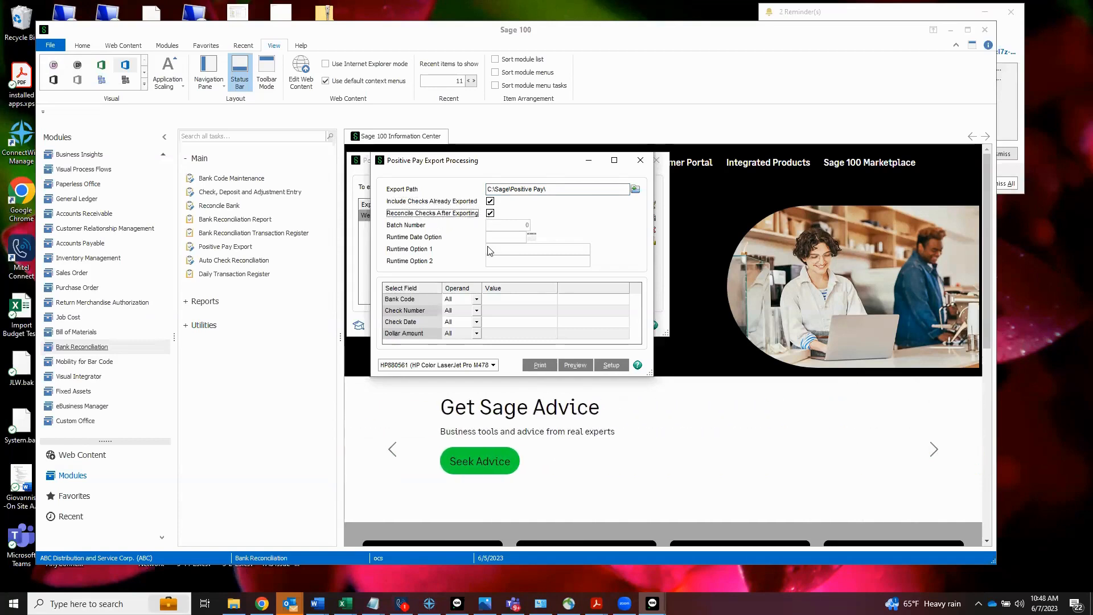
{"action": "left_click", "coordinate": [507, 304]}
{"action": "left_click", "coordinate": [506, 304]}
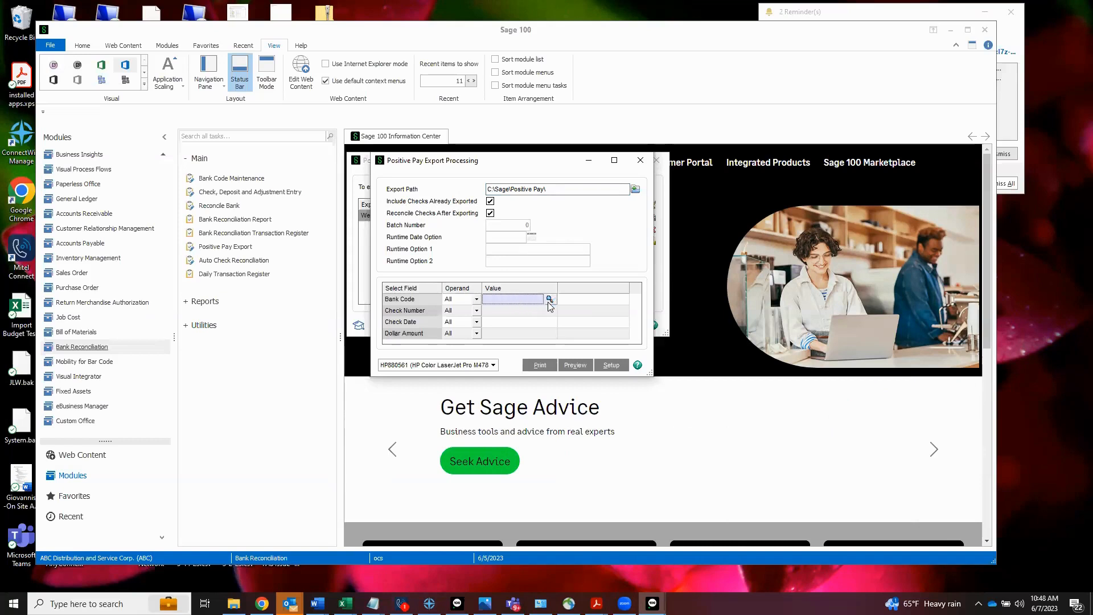
{"action": "left_click", "coordinate": [534, 312]}
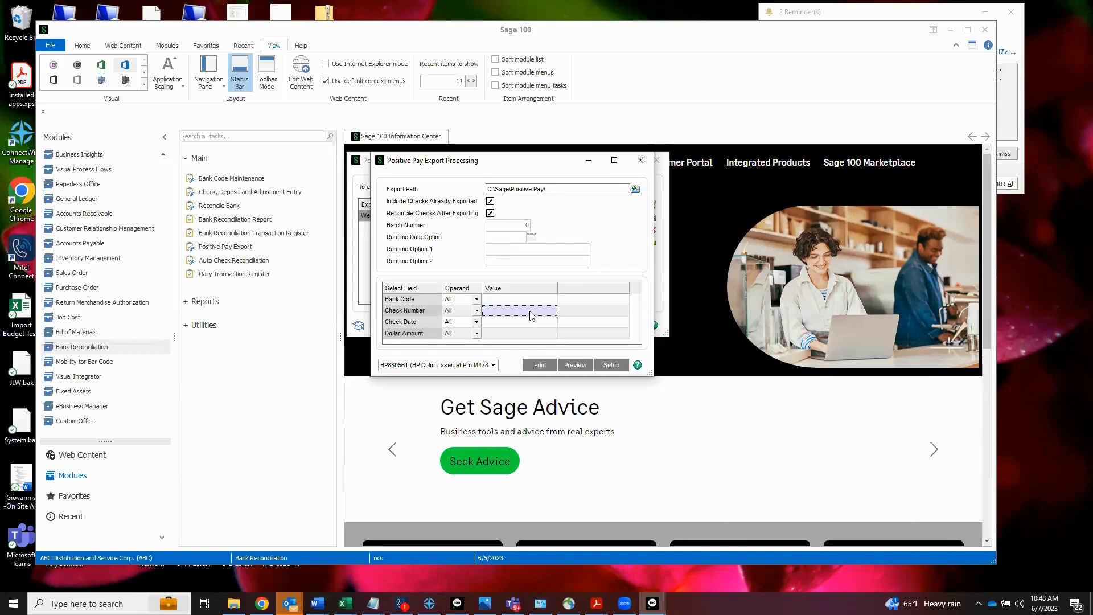
{"action": "left_click", "coordinate": [525, 323]}
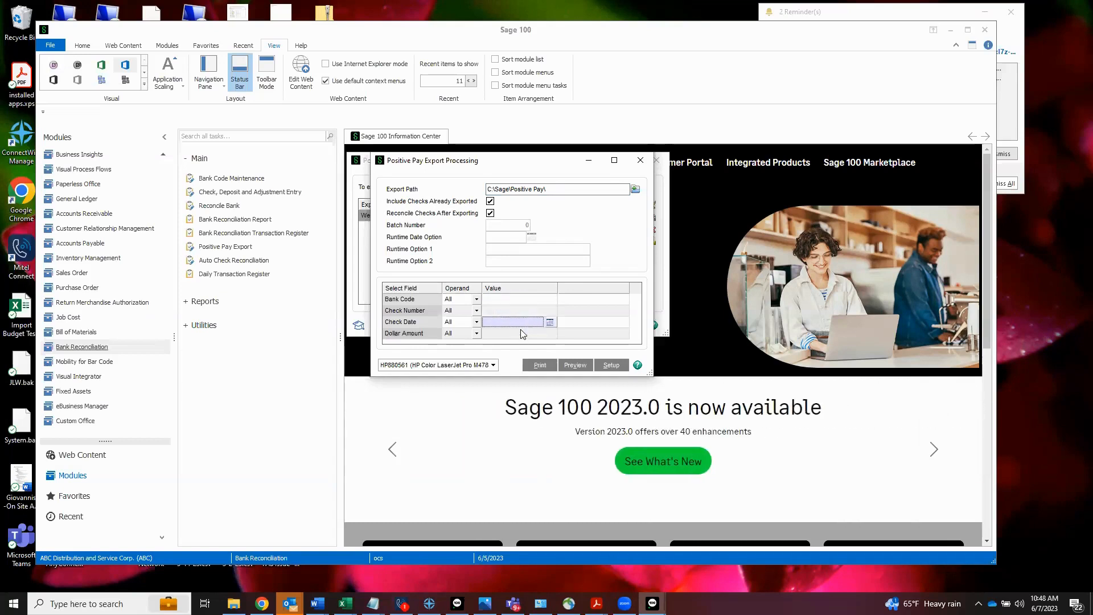
{"action": "left_click", "coordinate": [519, 335]}
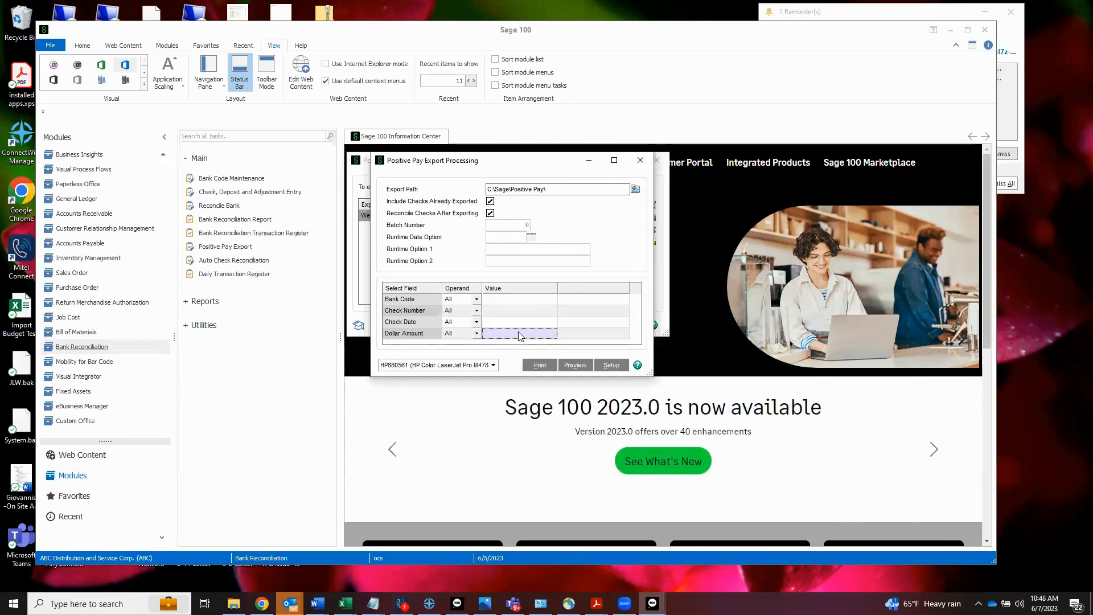
{"action": "left_click", "coordinate": [540, 365]}
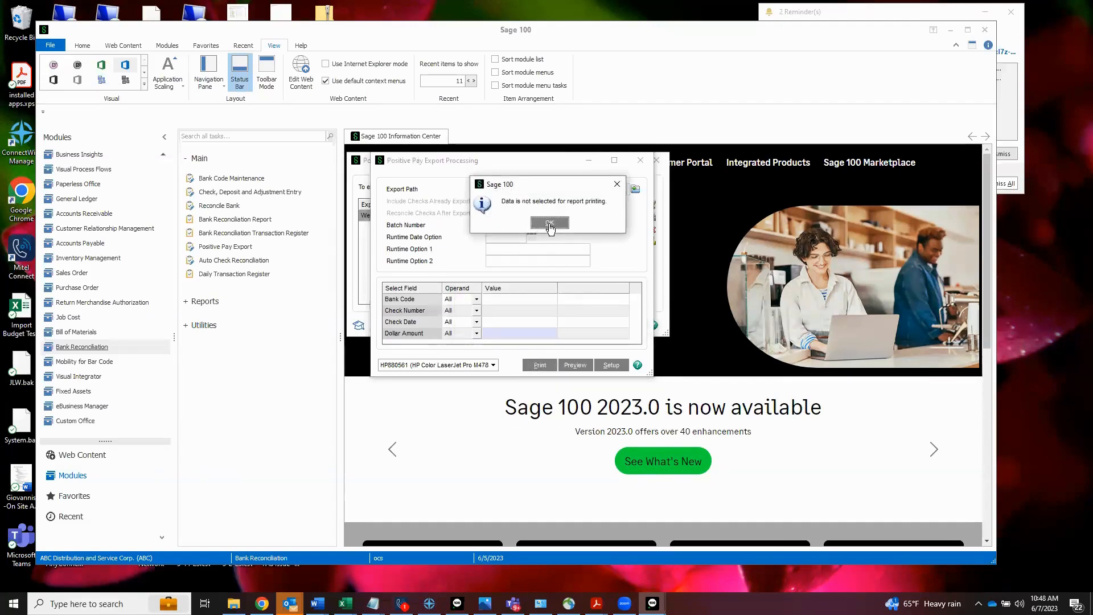
{"action": "left_click", "coordinate": [550, 222]}
Step: Turn off reconciling checks after exporting, try printing the positive pay export again, and close the export processing window
{"action": "left_click", "coordinate": [490, 213]}
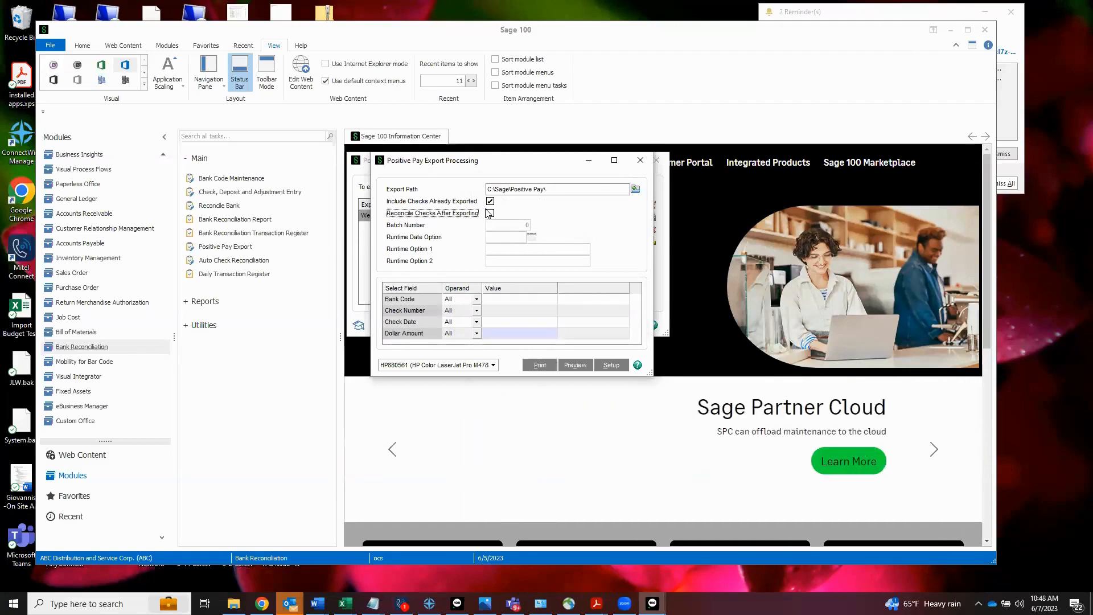
{"action": "left_click", "coordinate": [552, 371]}
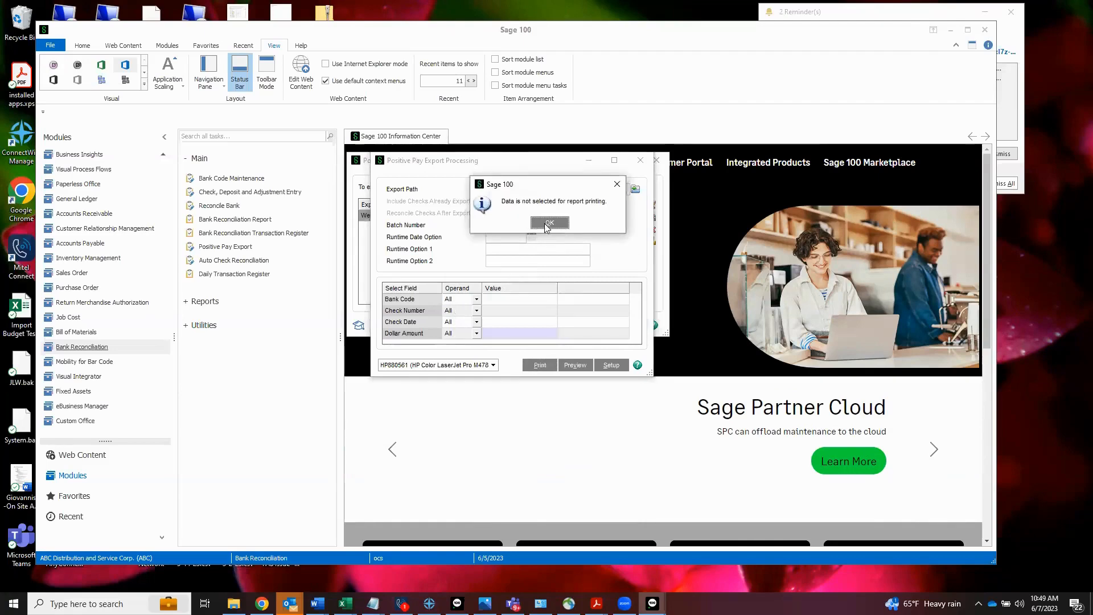
{"action": "left_click", "coordinate": [544, 224]}
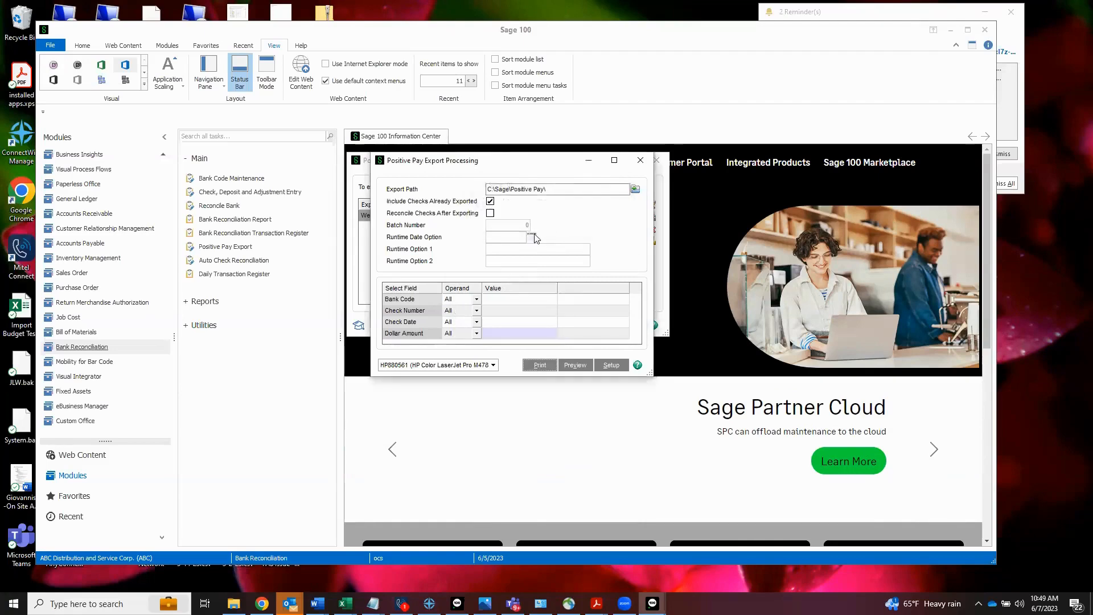
{"action": "left_click", "coordinate": [638, 161]}
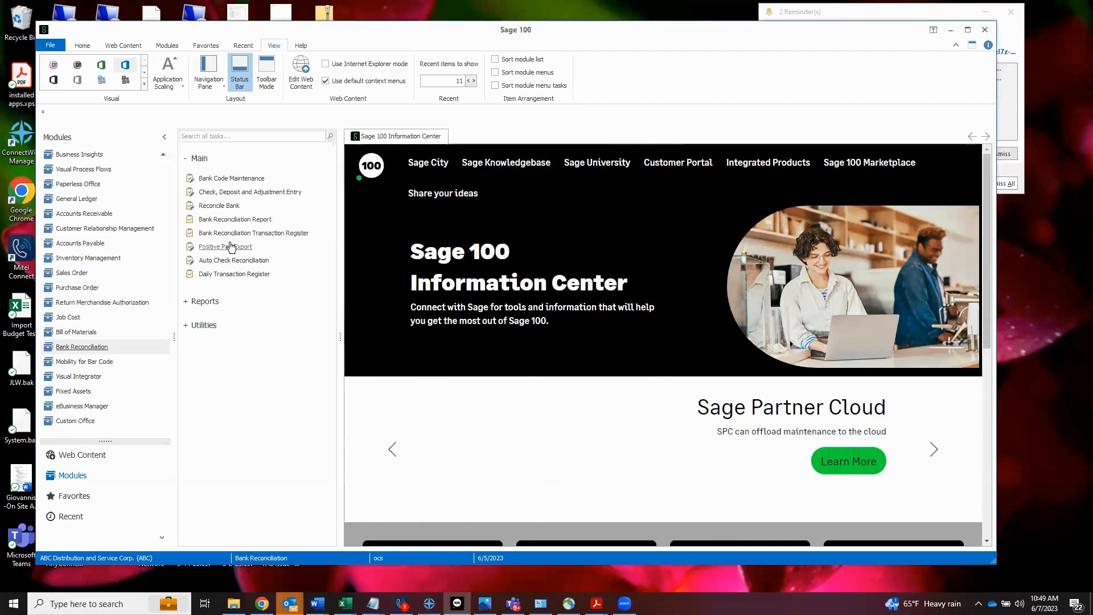
Step: Open the export file 053123D0.exp from the C:\Sage\Positive Pay folder in File Explorer for viewing, and minimize the folder window
{"action": "left_click", "coordinate": [209, 248]}
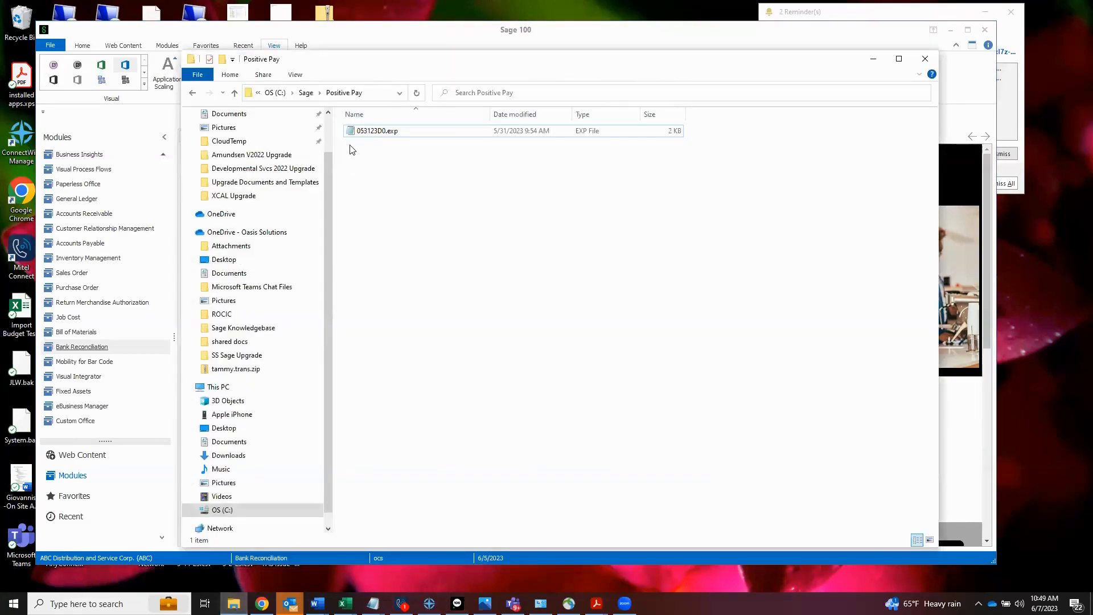
{"action": "left_click", "coordinate": [373, 131]}
{"action": "left_click", "coordinate": [373, 133]}
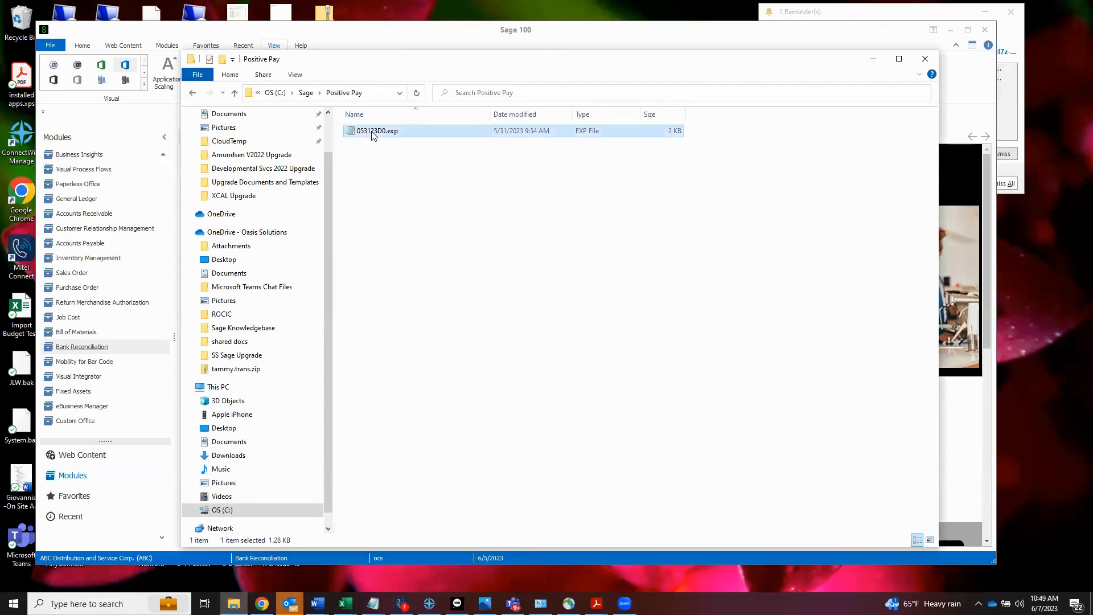
{"action": "left_click", "coordinate": [872, 59]}
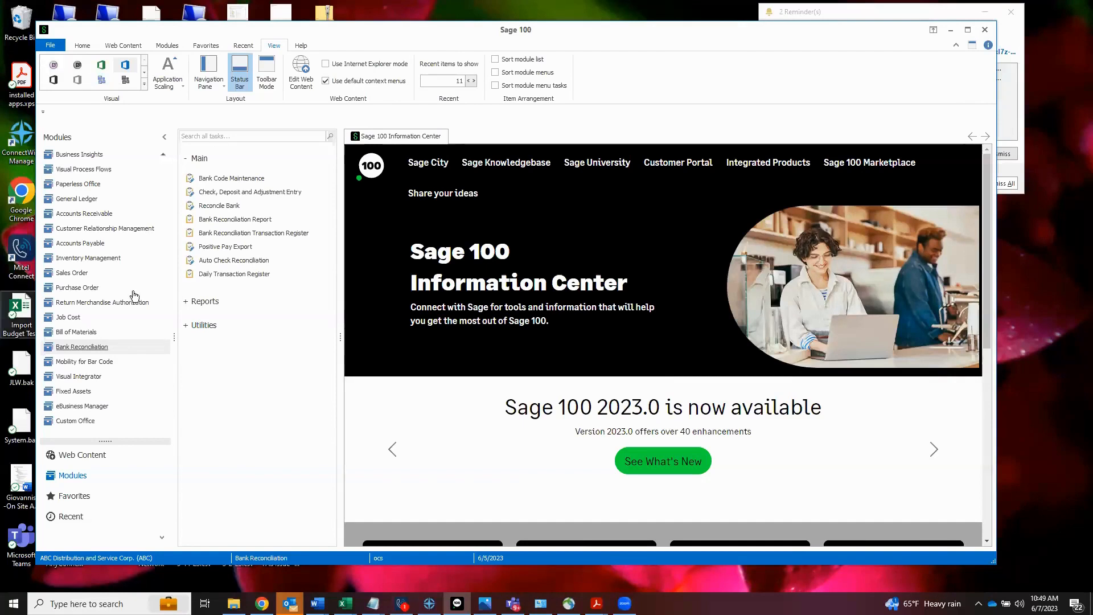
Step: Open ACH Maintenance in the Accounts Payable module, view the settings for bank code A, and close the window
{"action": "left_click", "coordinate": [92, 243]}
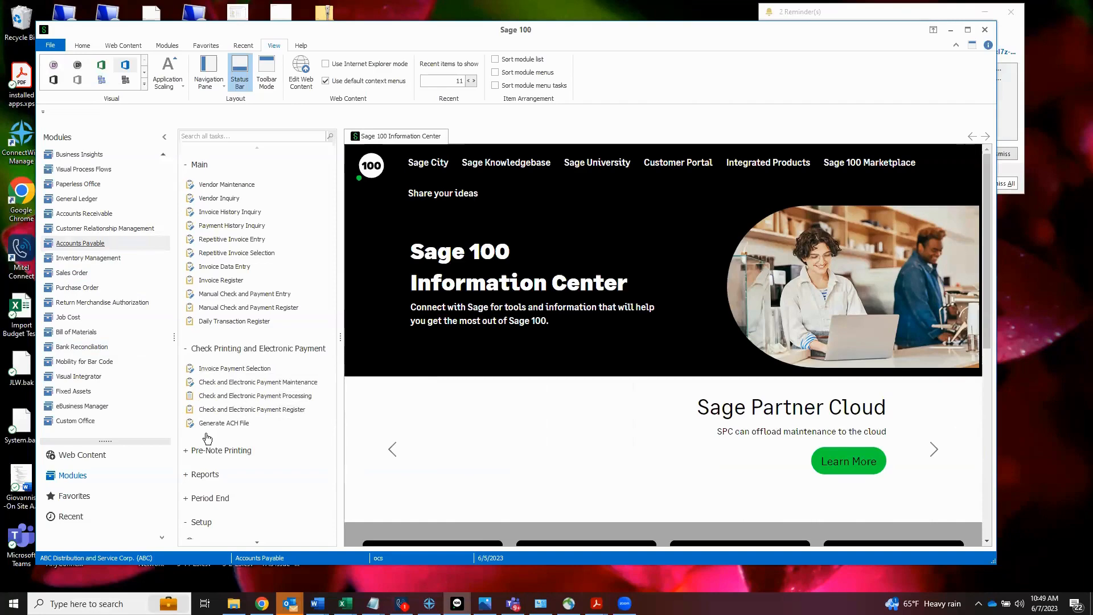
{"action": "scroll", "coordinate": [213, 443], "scroll_direction": "down", "scroll_amount": 1}
{"action": "scroll", "coordinate": [213, 437], "scroll_direction": "down", "scroll_amount": 1}
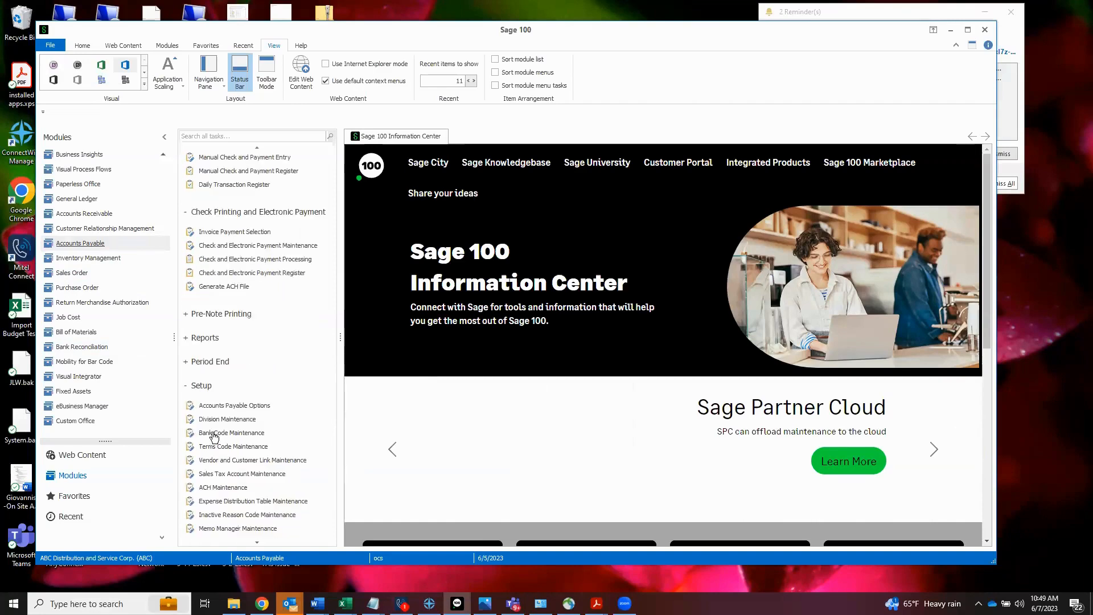
{"action": "left_click", "coordinate": [214, 488]}
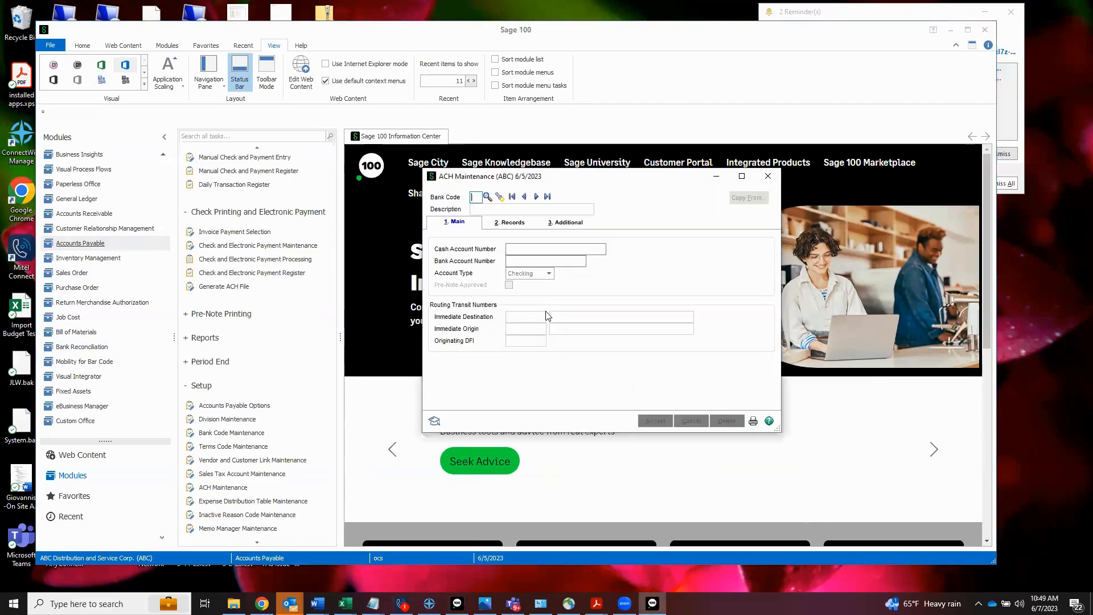
{"action": "type", "text": "A"}
{"action": "key", "text": "Tab"}
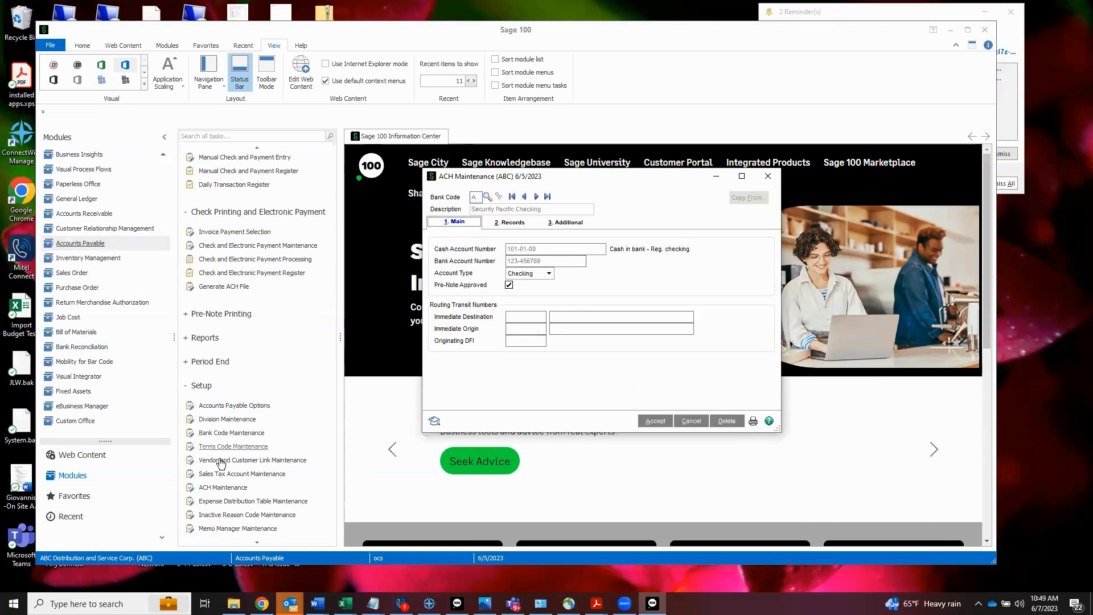
{"action": "left_click", "coordinate": [767, 177]}
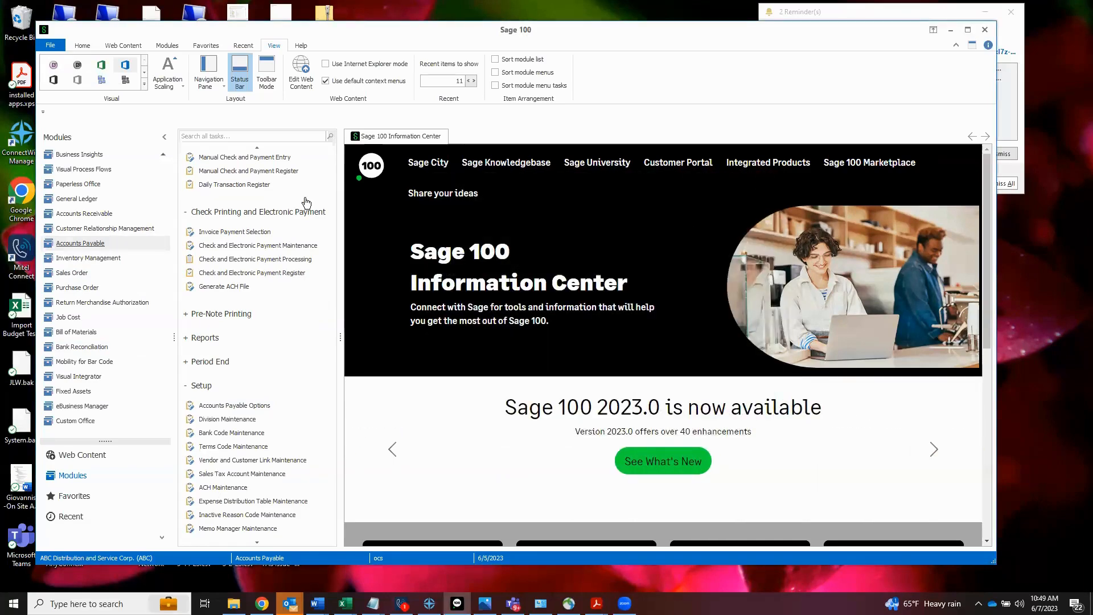
Step: Open the first vendor record, Airway Property, in Vendor Maintenance and view its electronic payment bank account line
{"action": "scroll", "coordinate": [291, 197], "scroll_direction": "up", "scroll_amount": 3}
{"action": "left_click", "coordinate": [243, 185]}
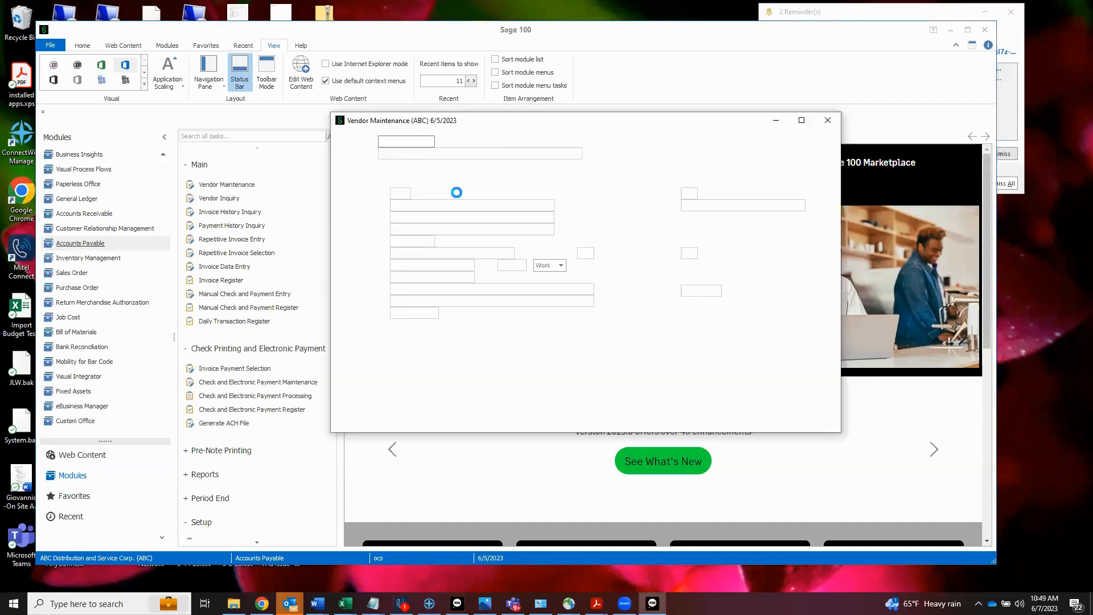
{"action": "left_click", "coordinate": [452, 141]}
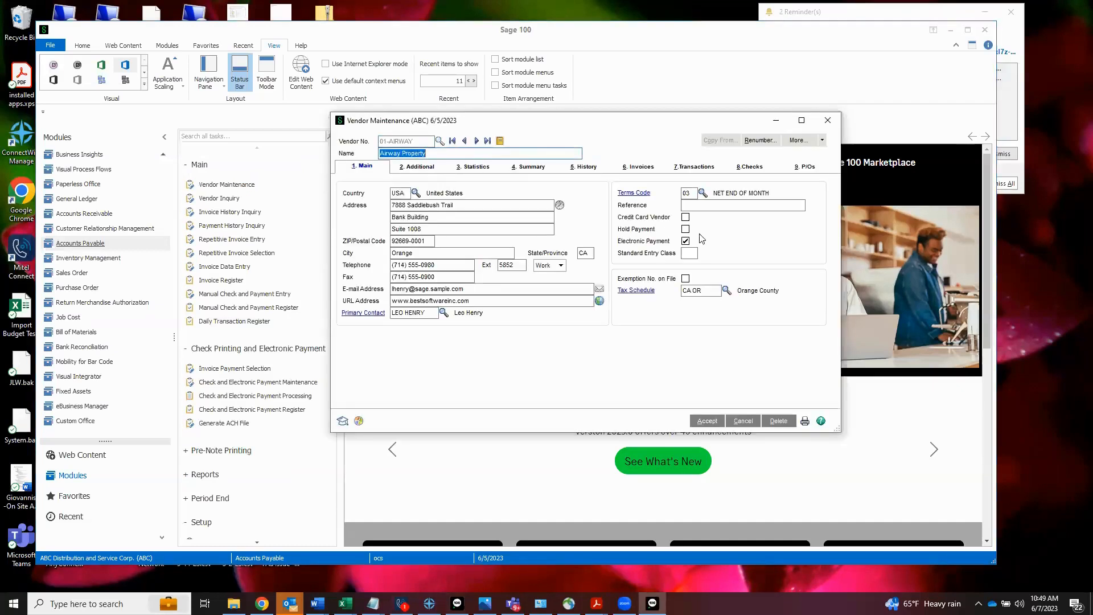
{"action": "left_click", "coordinate": [801, 144]}
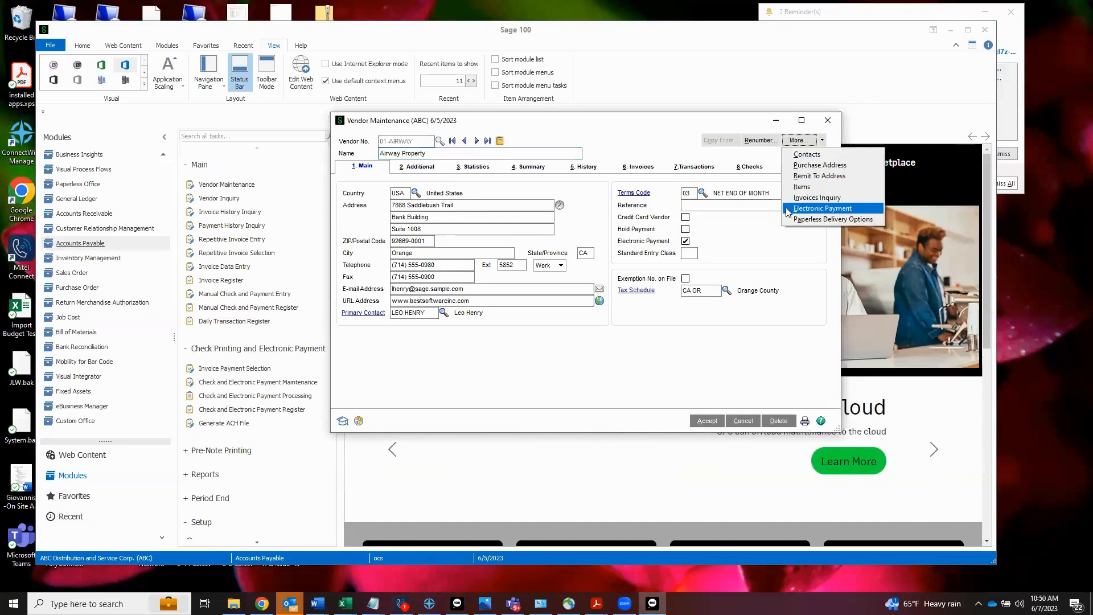
{"action": "left_click", "coordinate": [788, 210]}
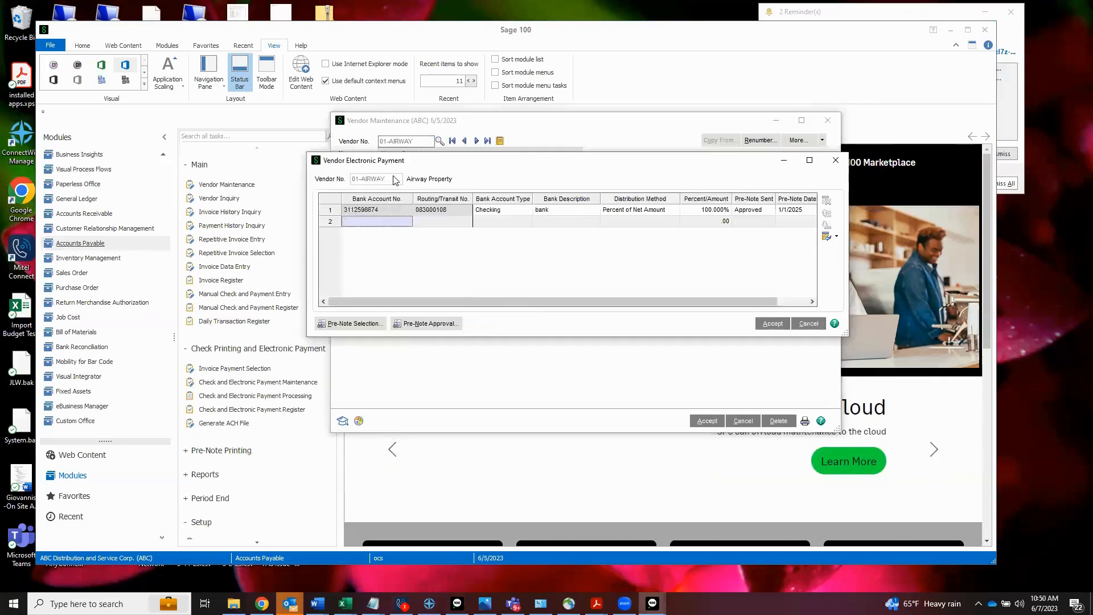
{"action": "left_click", "coordinate": [384, 214]}
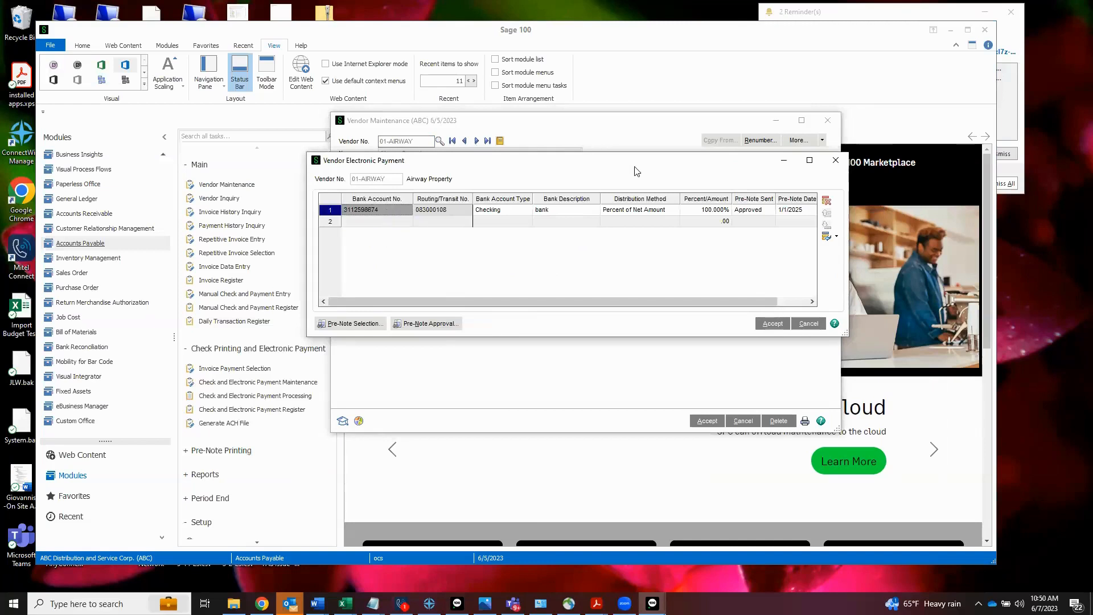
{"action": "left_click_drag", "start_coordinate": [628, 168], "coordinate": [660, 160]}
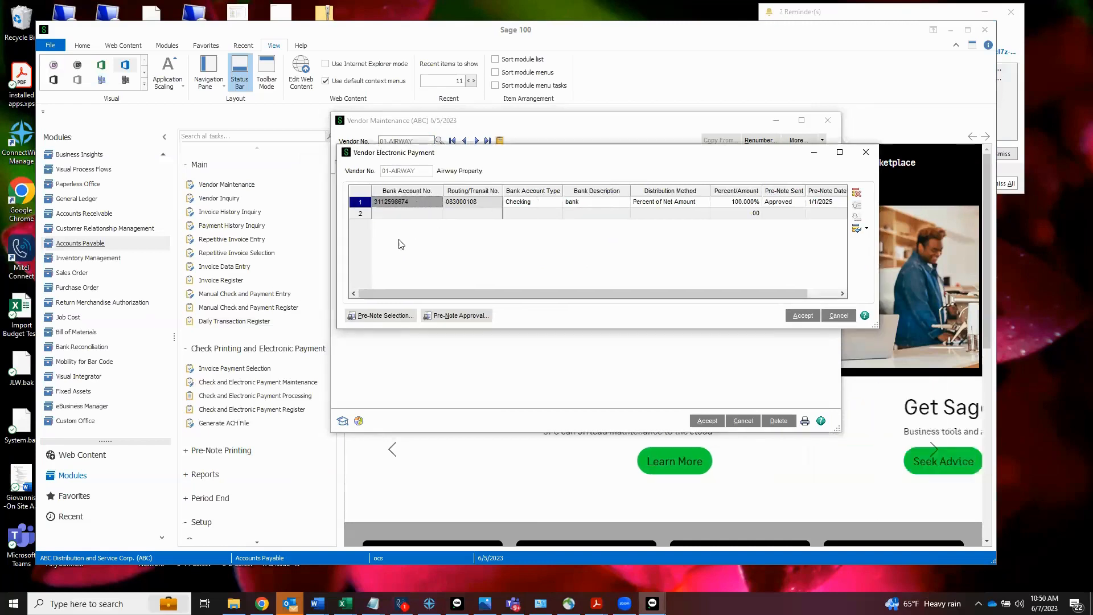
Step: Open Check and Electronic Payment Processing for both payment types, view the extended stub and remittance advice options, and close the window
{"action": "left_click", "coordinate": [230, 397]}
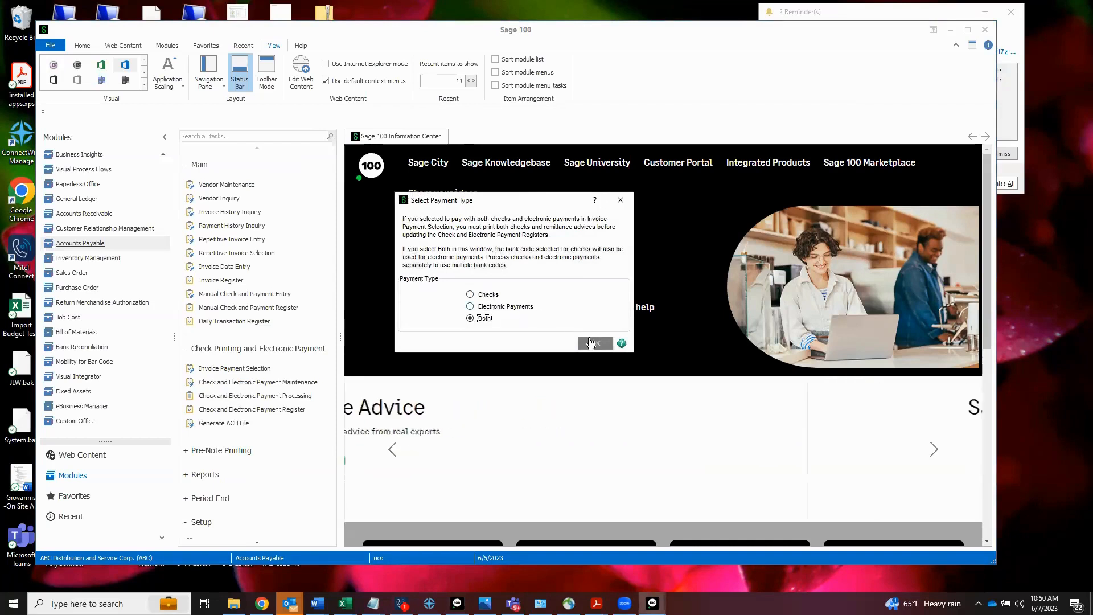
{"action": "left_click", "coordinate": [591, 340]}
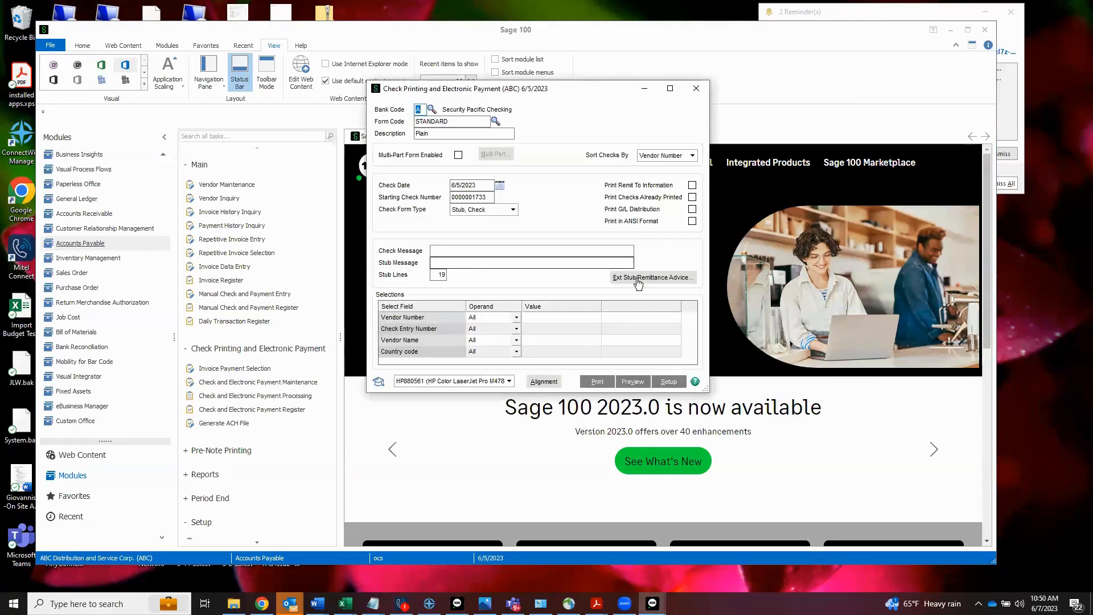
{"action": "left_click", "coordinate": [638, 278]}
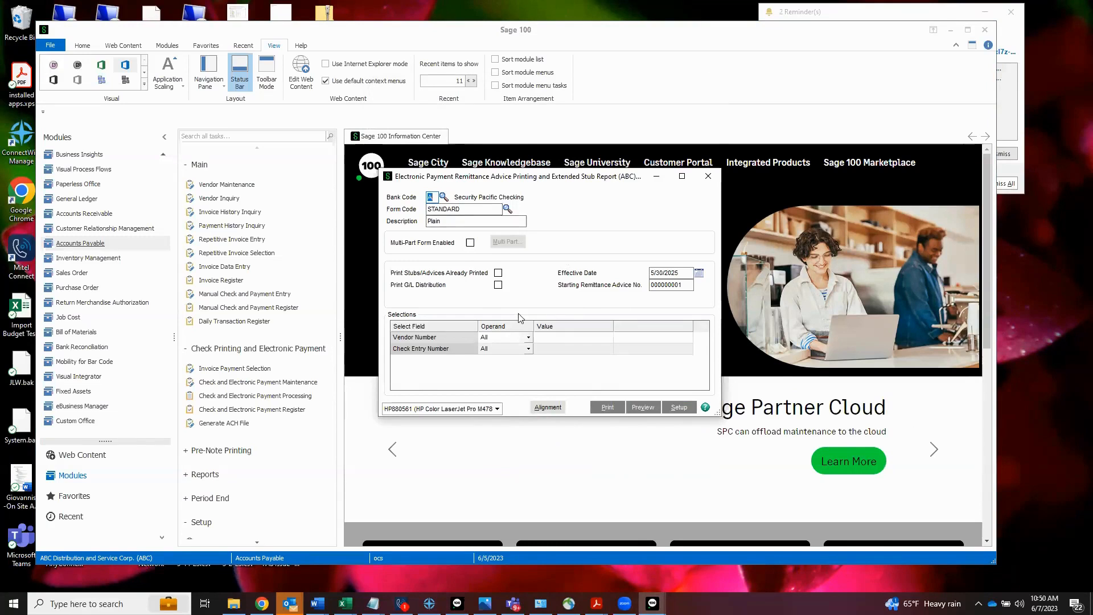
{"action": "left_click", "coordinate": [705, 177]}
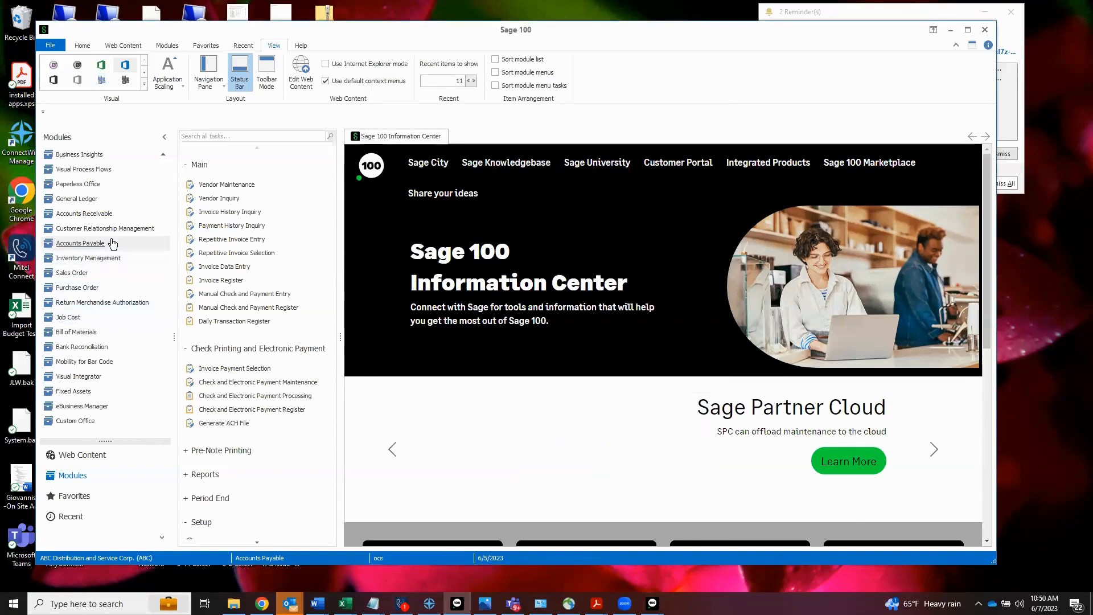
Step: Open Memo Manager Maintenance in the Accounts Receivable module and display the Customer memo settings for the Admin role
{"action": "left_click", "coordinate": [94, 214]}
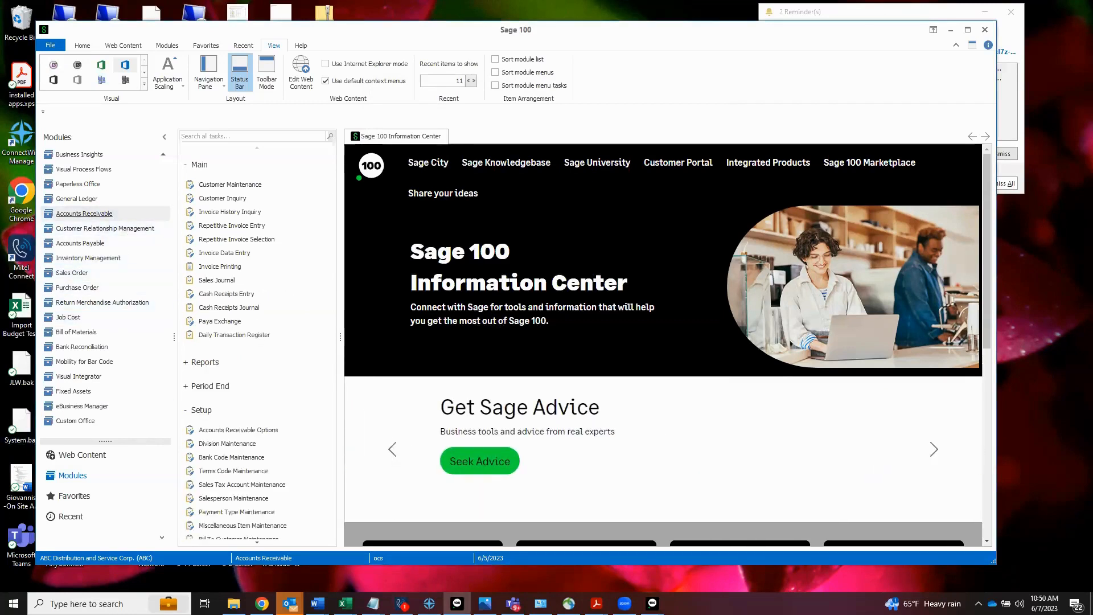
{"action": "scroll", "coordinate": [271, 386], "scroll_direction": "down", "scroll_amount": 3}
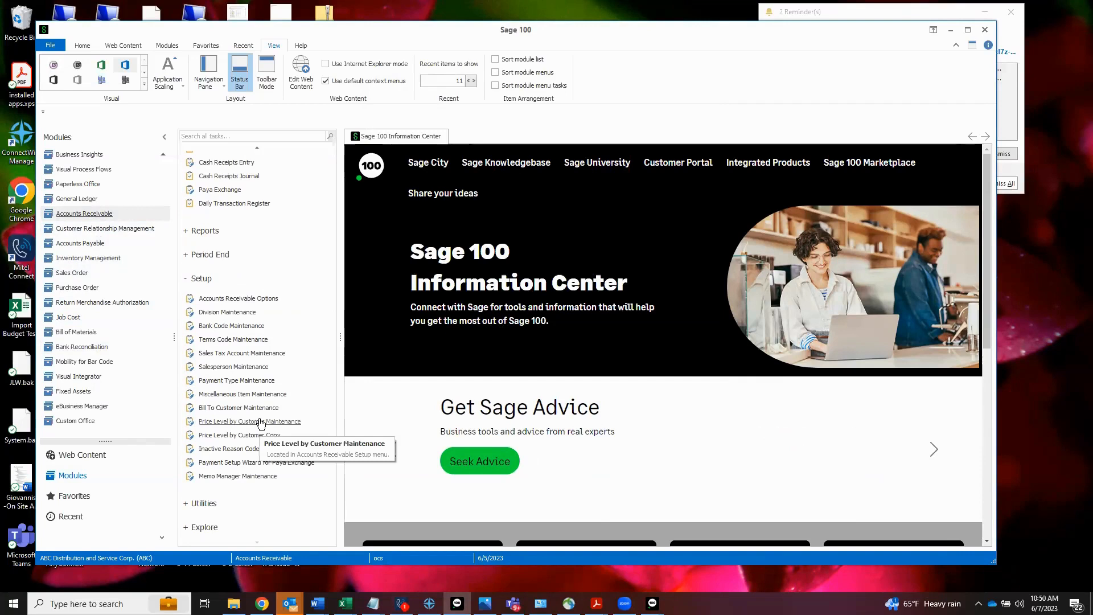
{"action": "left_click", "coordinate": [232, 476]}
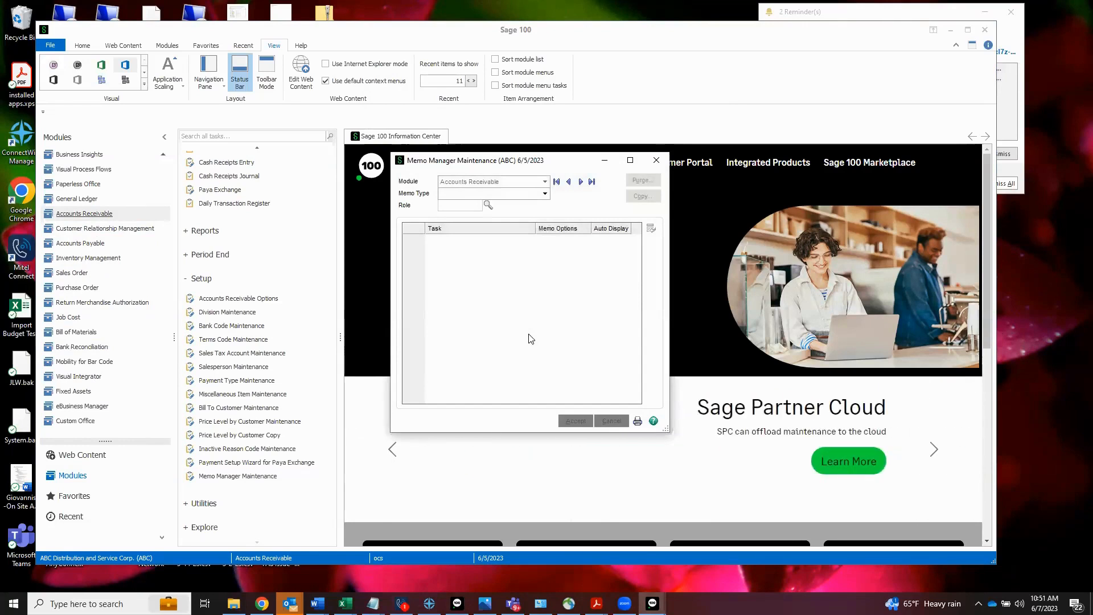
{"action": "left_click", "coordinate": [521, 193]}
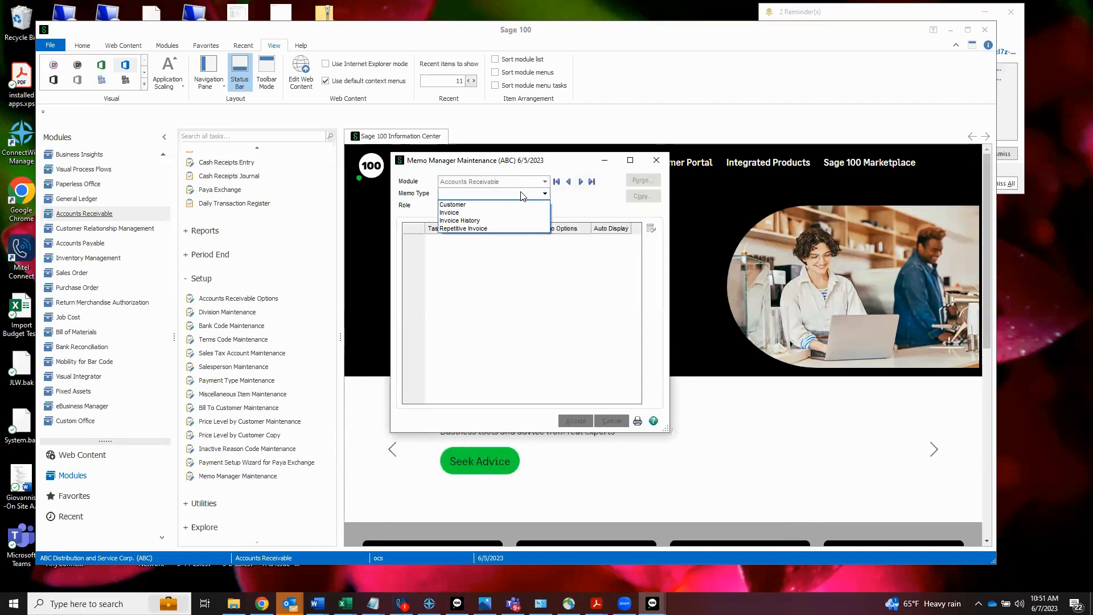
{"action": "left_click", "coordinate": [461, 205]}
{"action": "left_click", "coordinate": [488, 205]}
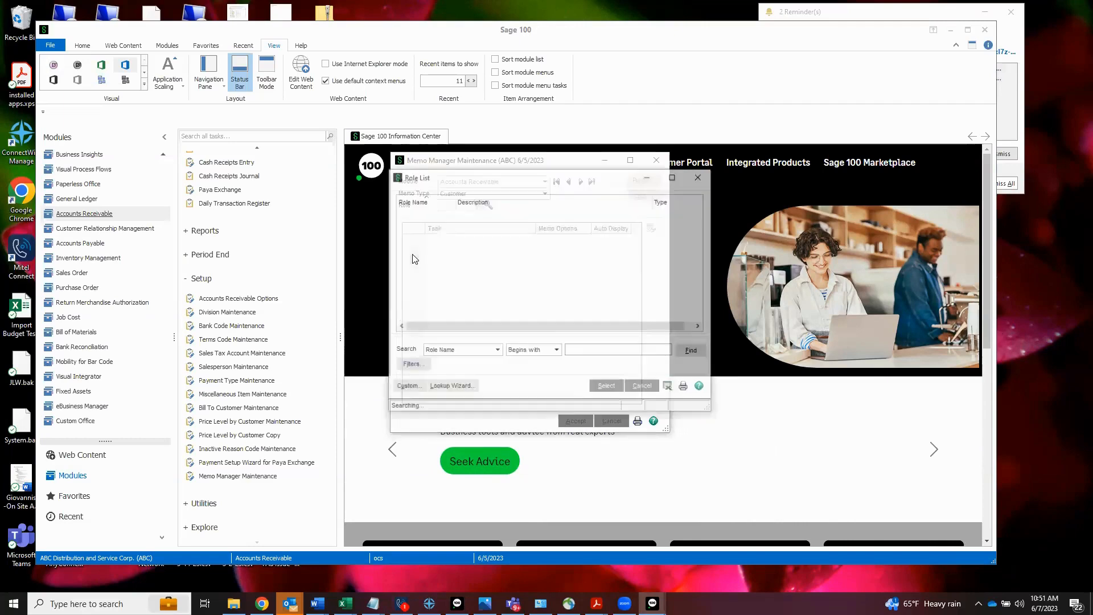
{"action": "double_click", "coordinate": [420, 214]}
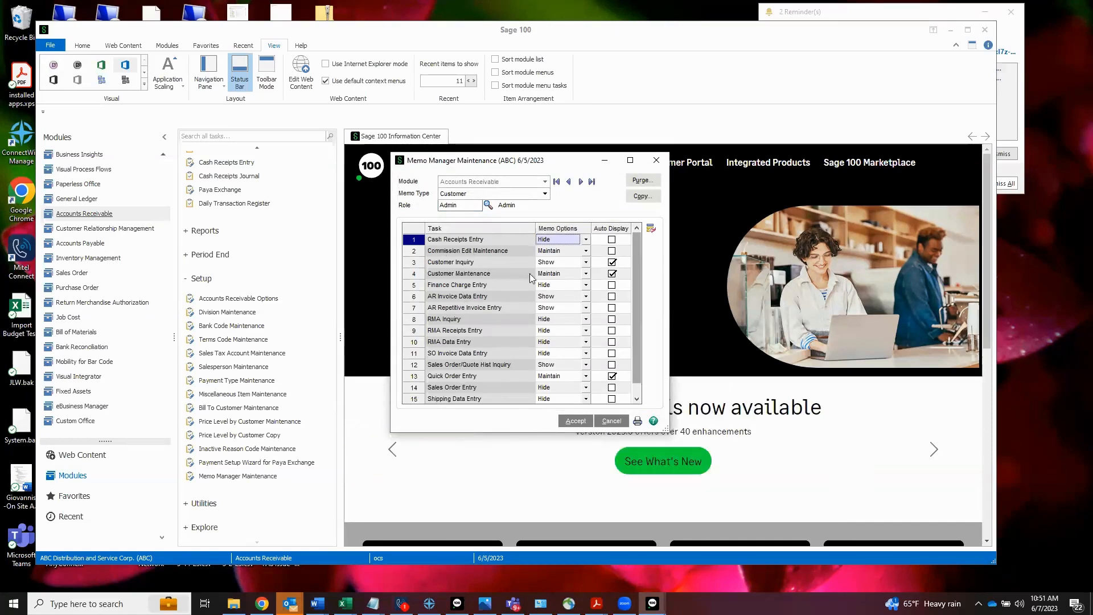
Step: View the memo options available for Cash Receipts Entry and the dialog for copying role settings, and close Memo Manager Maintenance
{"action": "left_click", "coordinate": [585, 239]}
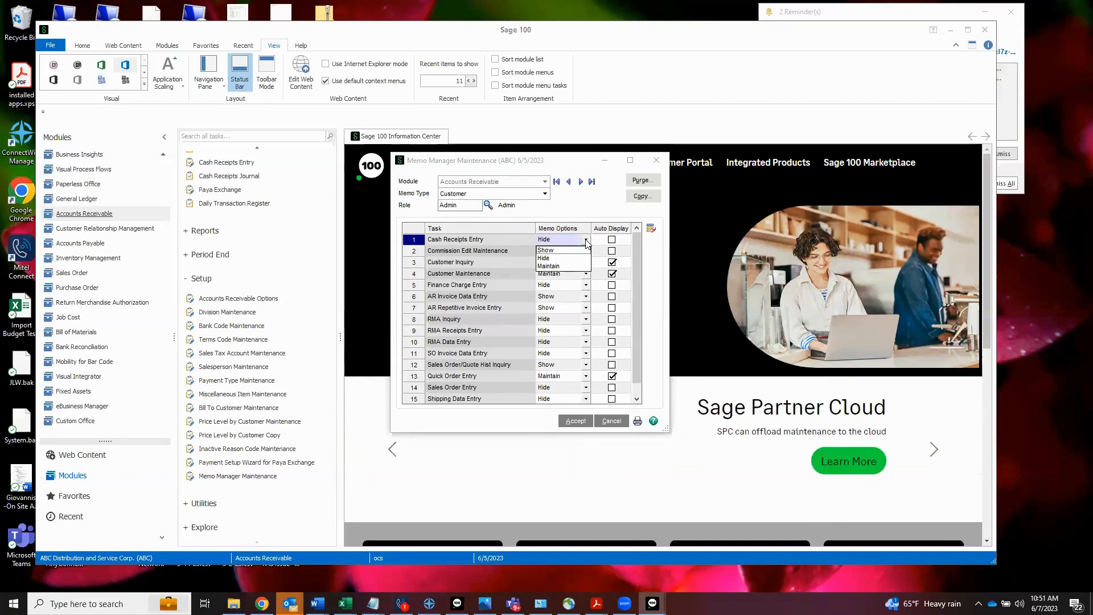
{"action": "left_click", "coordinate": [601, 204]}
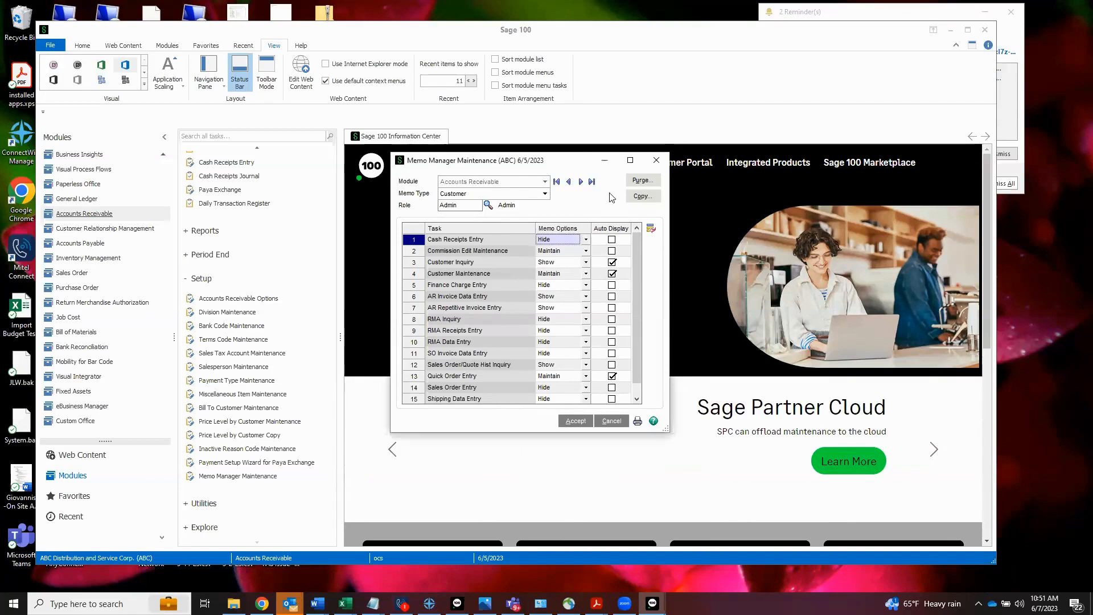
{"action": "left_click", "coordinate": [637, 197]}
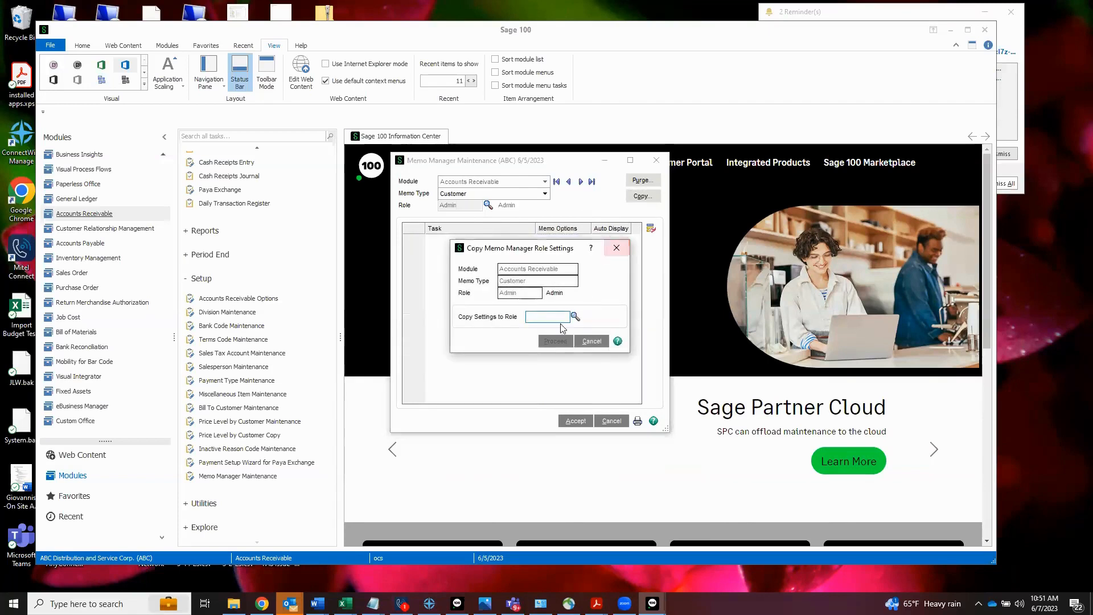
{"action": "left_click", "coordinate": [614, 250]}
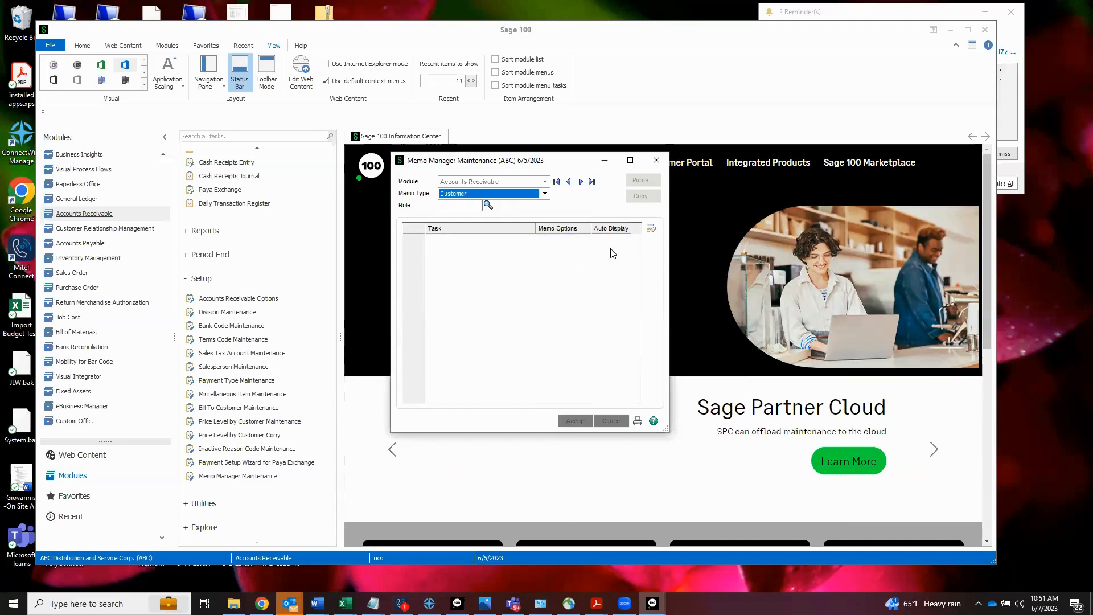
{"action": "left_click", "coordinate": [656, 160]}
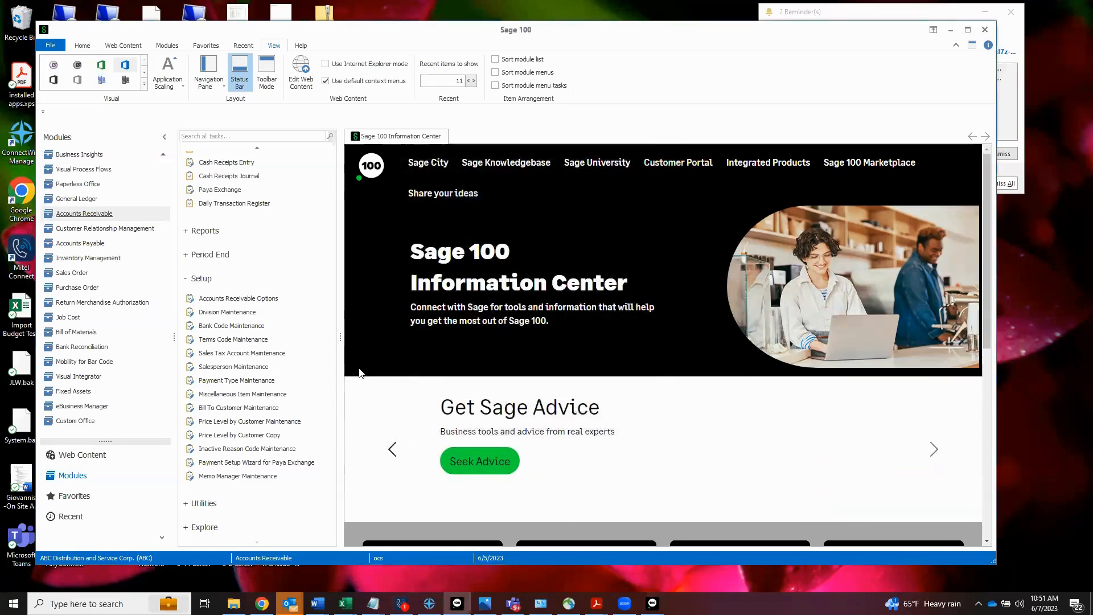
Step: Open the first customer record in Customer Maintenance, view its invoicing policy memo and attachment field, and close both windows
{"action": "scroll", "coordinate": [283, 307], "scroll_direction": "up", "scroll_amount": 5}
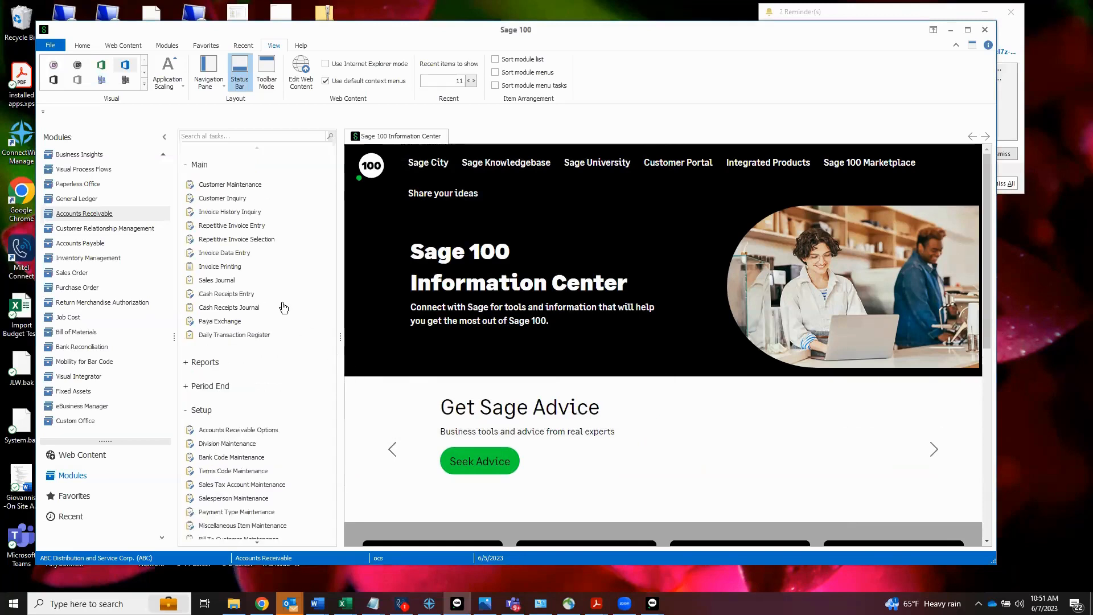
{"action": "left_click", "coordinate": [230, 185]}
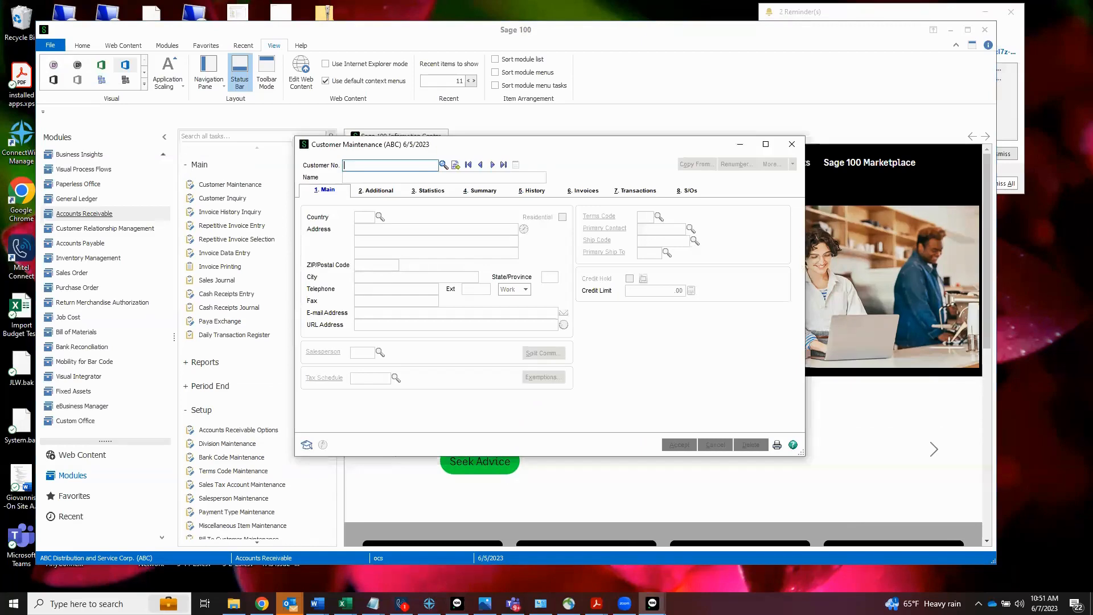
{"action": "left_click", "coordinate": [469, 166]}
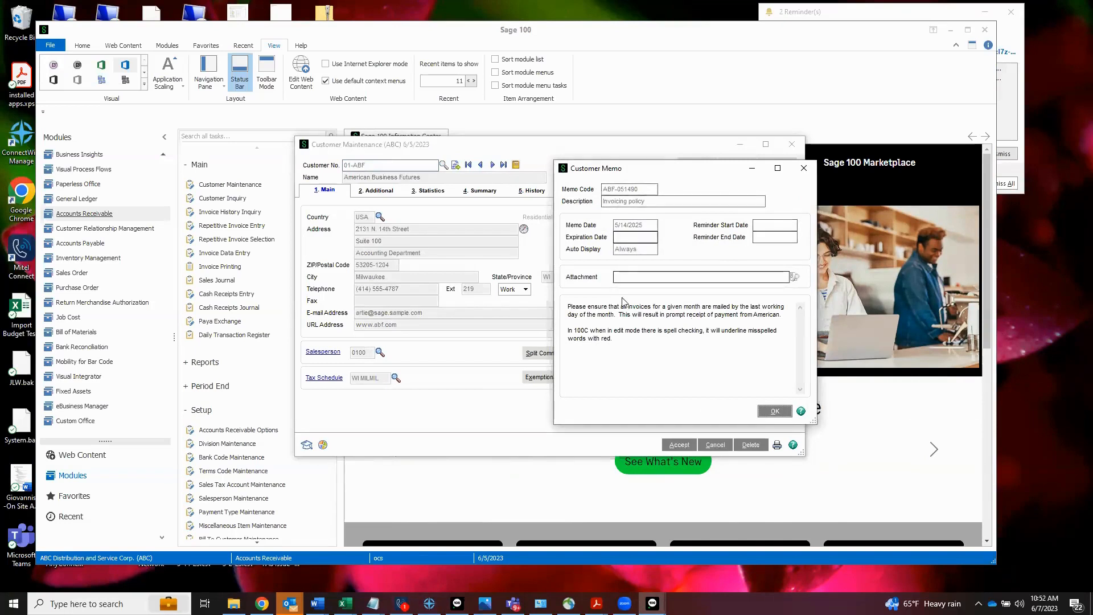
{"action": "left_click", "coordinate": [626, 277]}
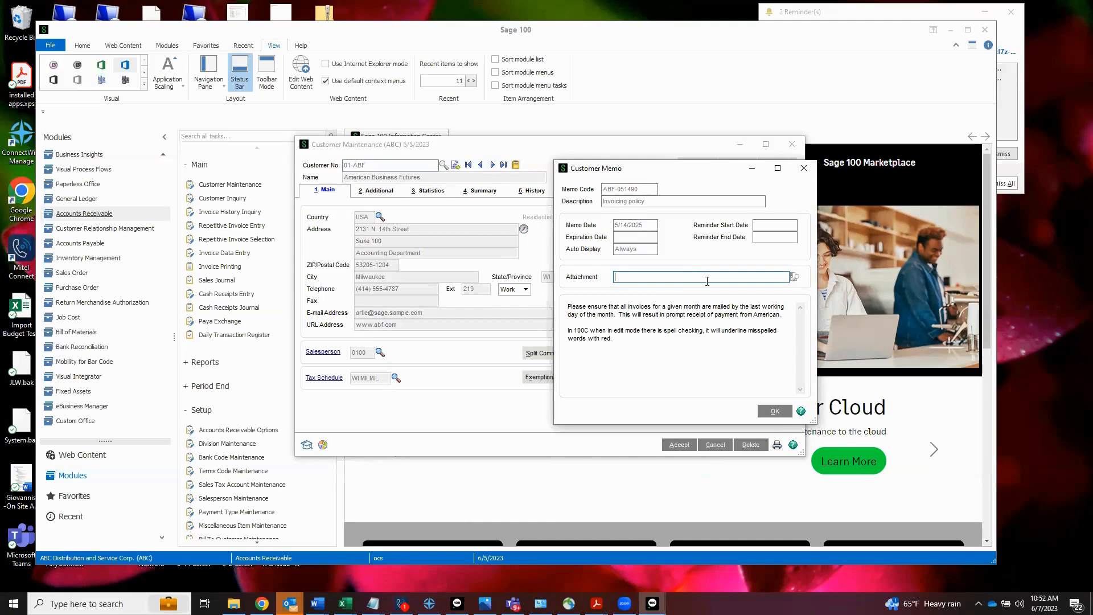
{"action": "left_click", "coordinate": [802, 168]}
{"action": "left_click", "coordinate": [792, 145]}
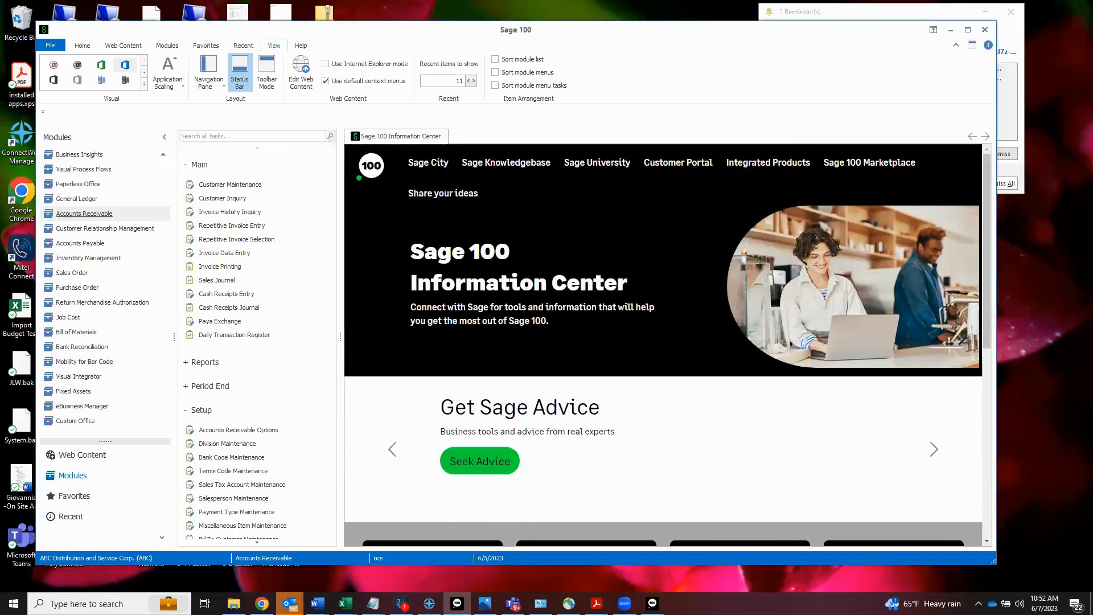
Step: Display the list of recent tasks and set the number of recent items to show to 12
{"action": "scroll", "coordinate": [197, 441], "scroll_direction": "down", "scroll_amount": 2}
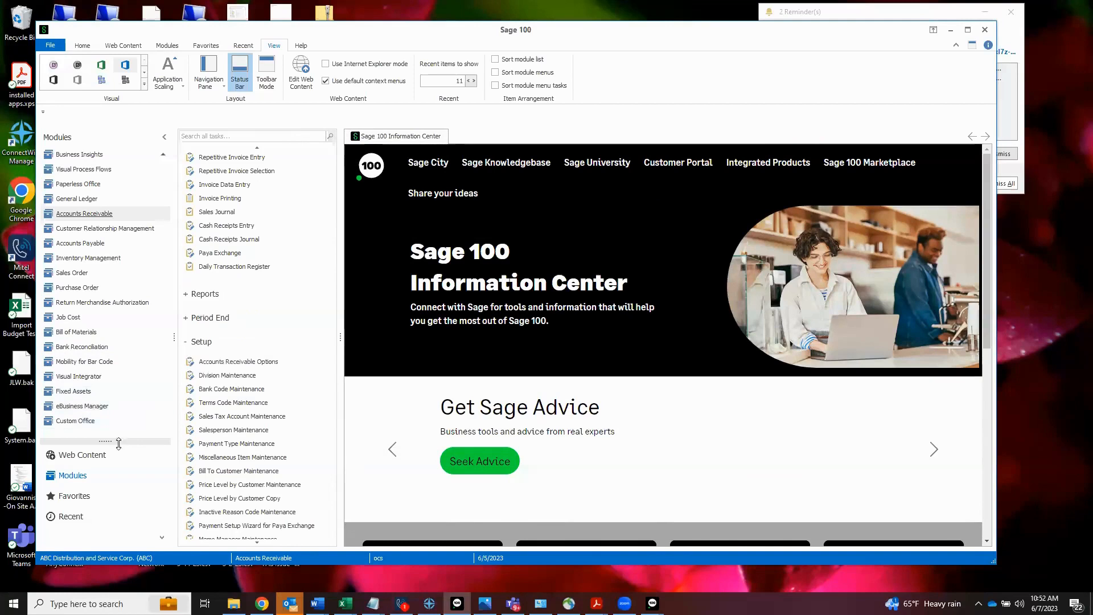
{"action": "left_click", "coordinate": [70, 517]}
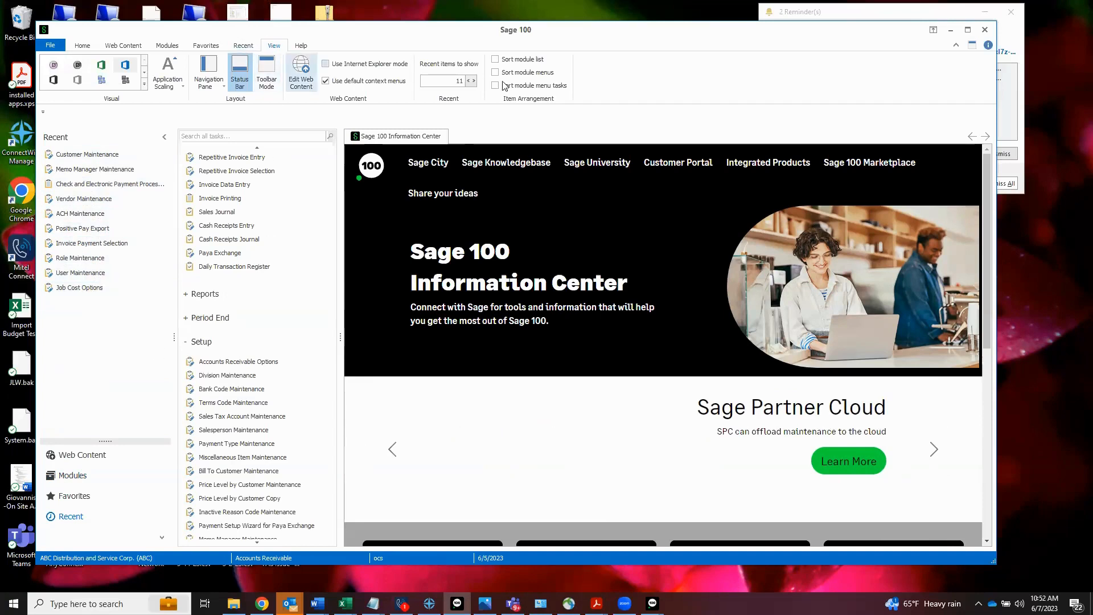
{"action": "left_click", "coordinate": [473, 81]}
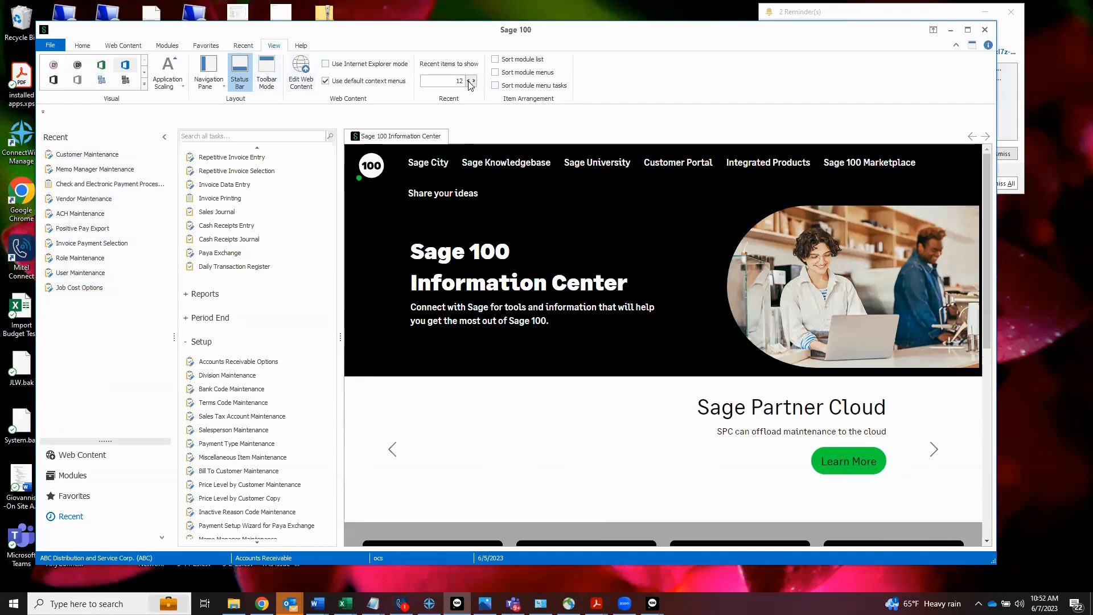
{"action": "left_click", "coordinate": [468, 81]}
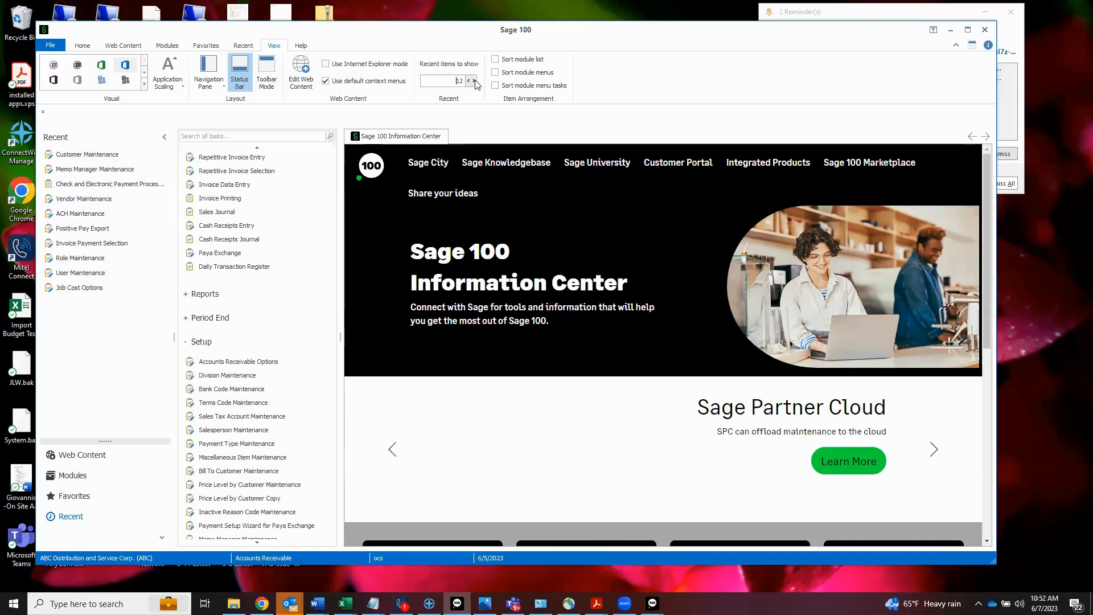
Step: Change the recent items count to 13 and back to 12, and hide and restore the Recent button in the navigation pane
{"action": "left_click", "coordinate": [473, 82]}
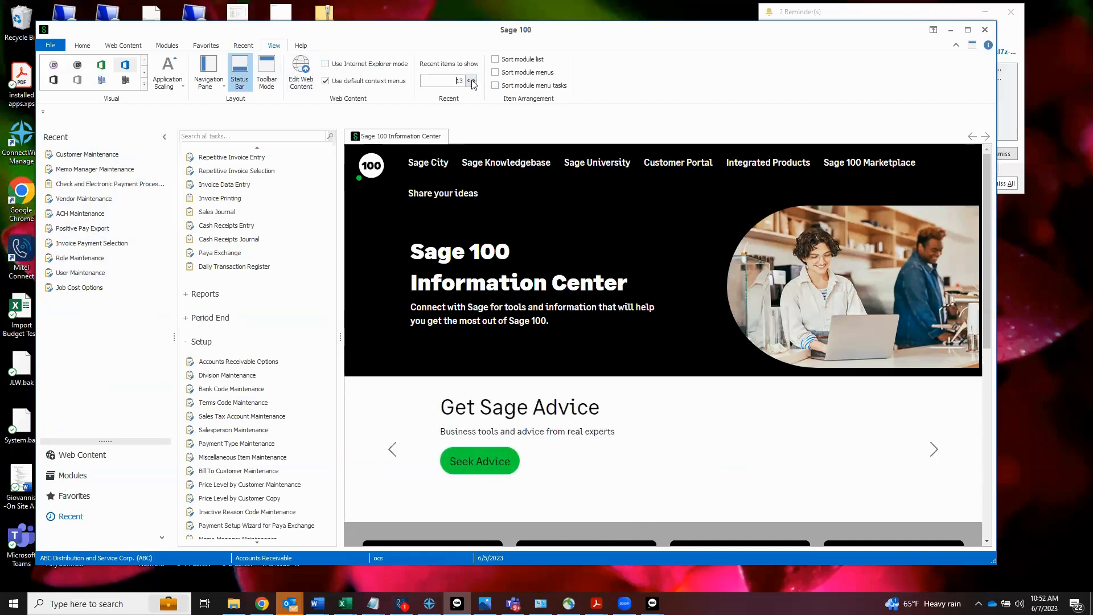
{"action": "left_click", "coordinate": [469, 81]}
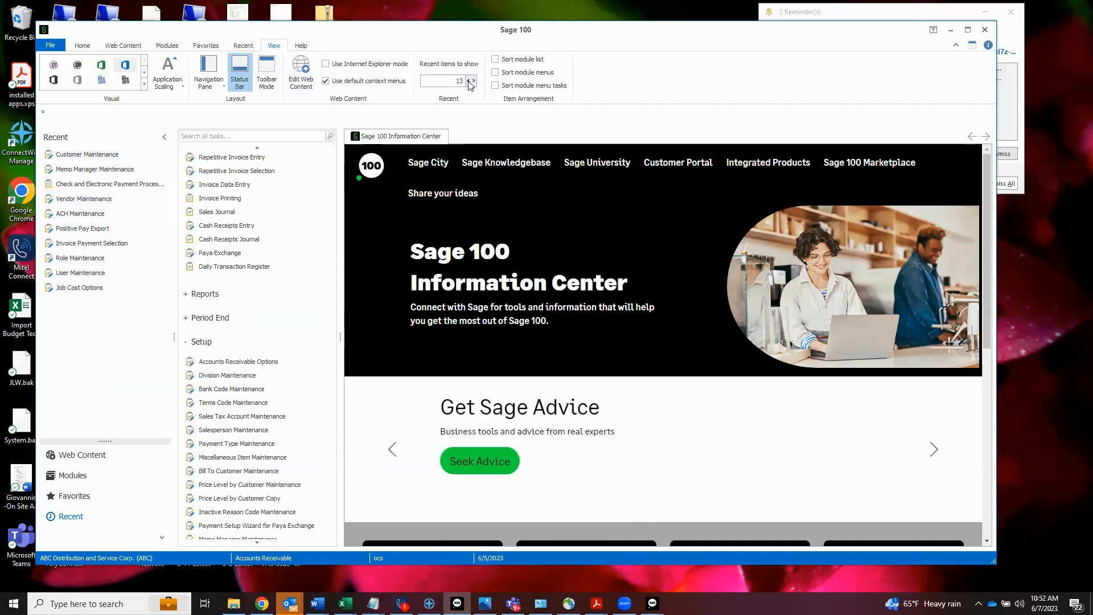
{"action": "right_click", "coordinate": [160, 536]}
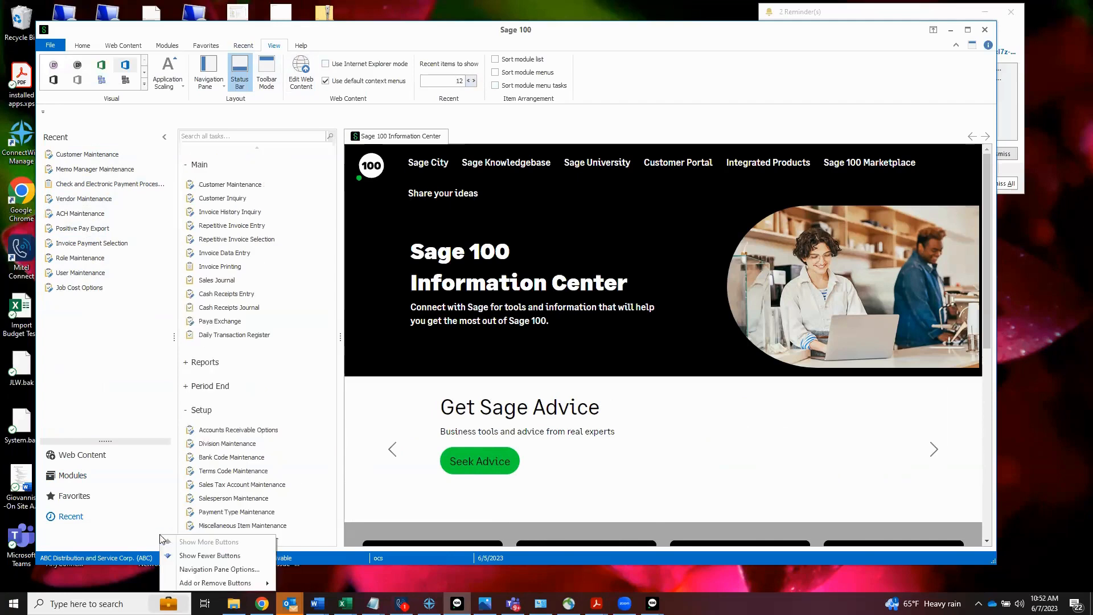
{"action": "left_click", "coordinate": [189, 556]}
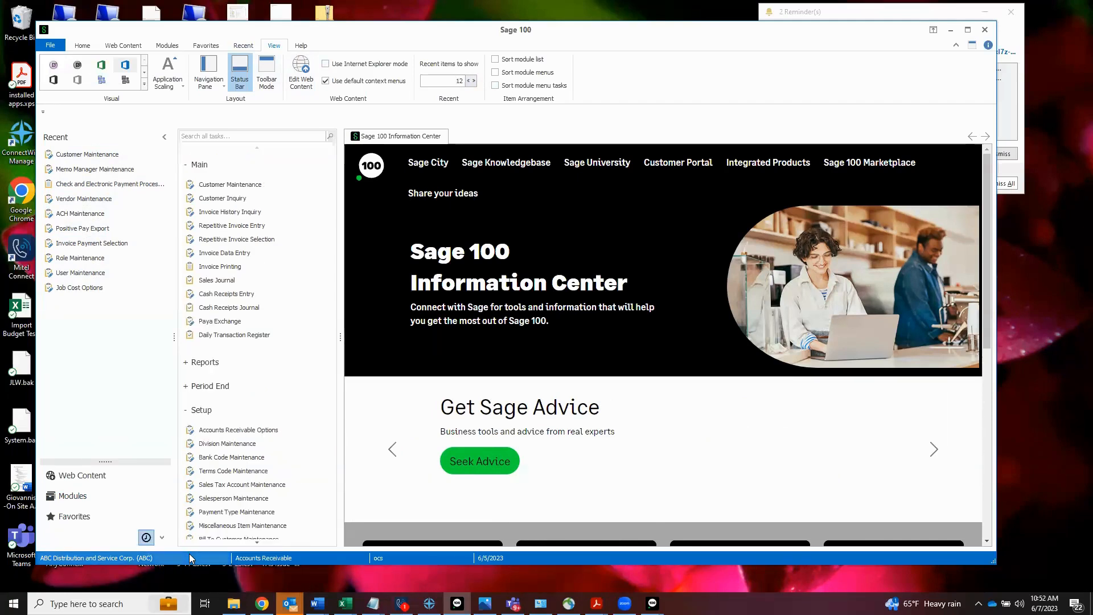
{"action": "right_click", "coordinate": [161, 538]}
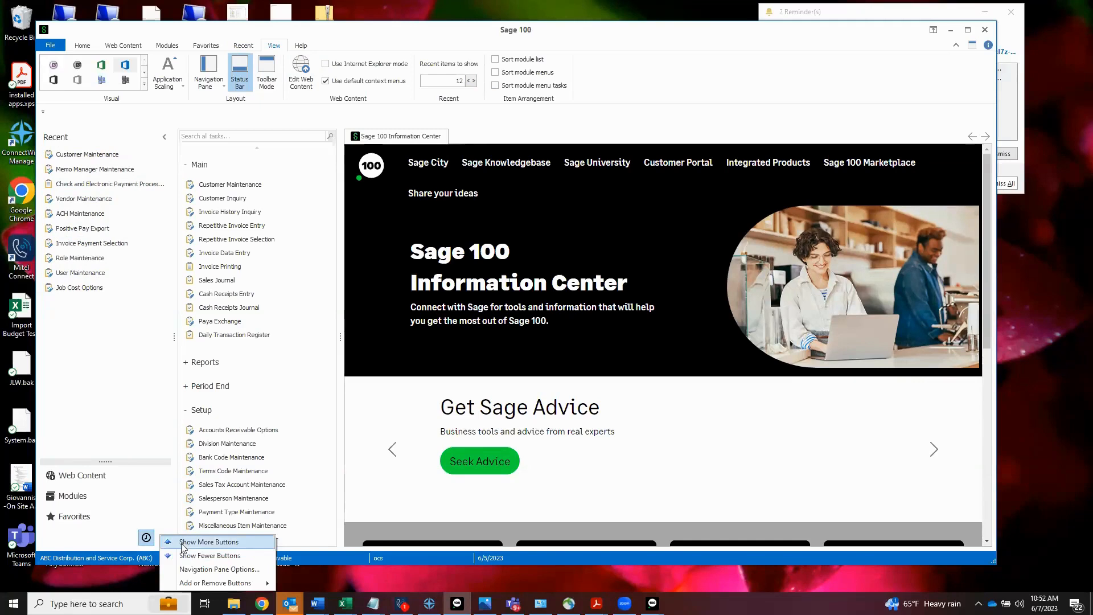
{"action": "left_click", "coordinate": [182, 542]}
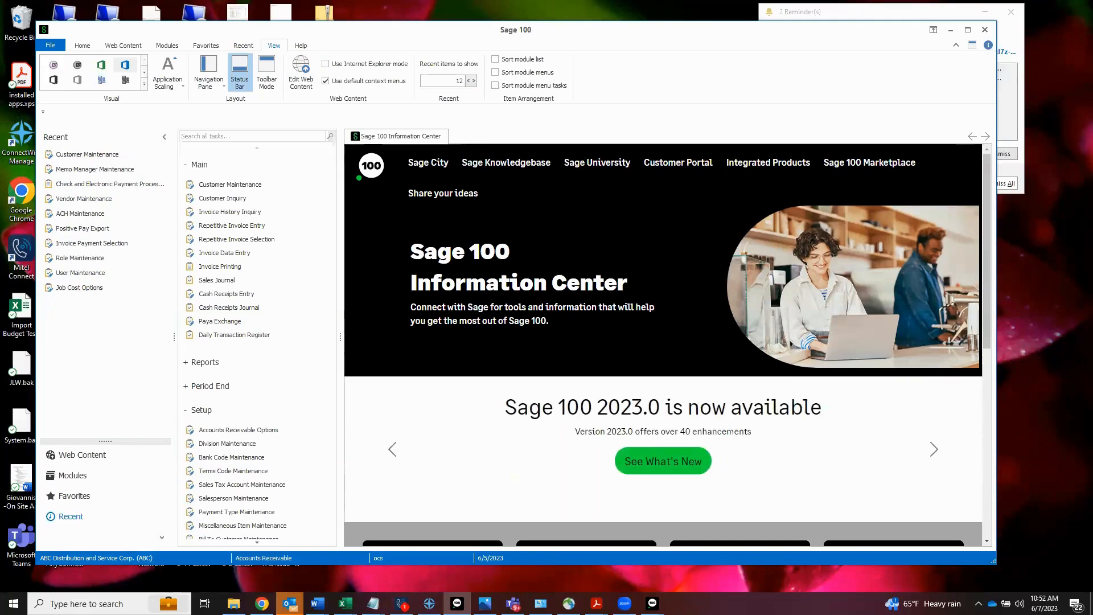
Step: Open the first vendor record in Accounts Payable Vendor Maintenance, view its additional details and masked Taxpayer ID No. field, and close the window
{"action": "left_click", "coordinate": [79, 479]}
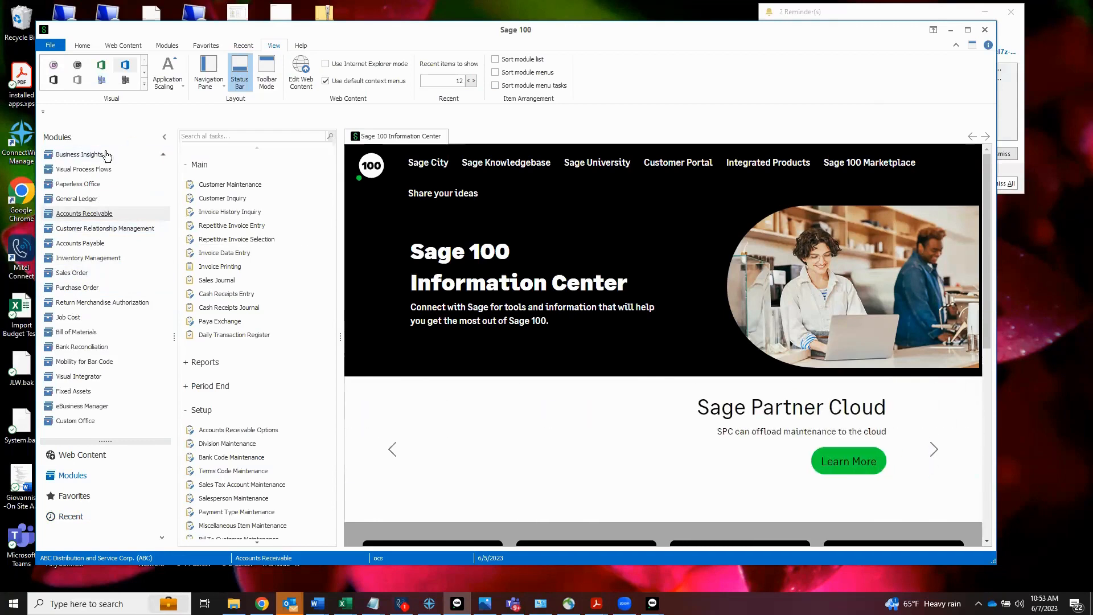
{"action": "left_click", "coordinate": [83, 243]}
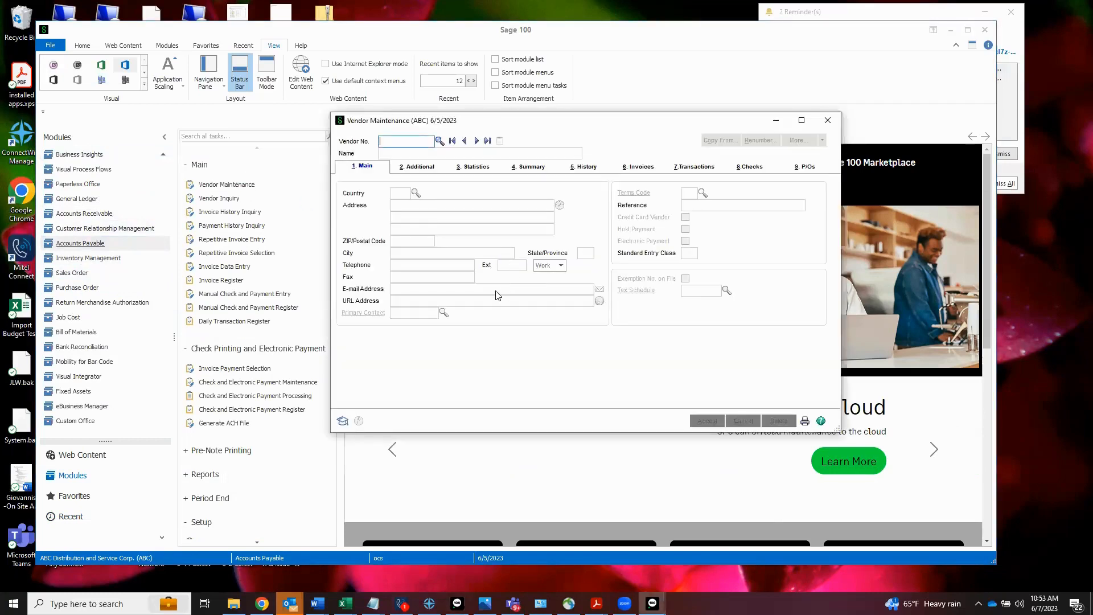
{"action": "left_click", "coordinate": [452, 141]}
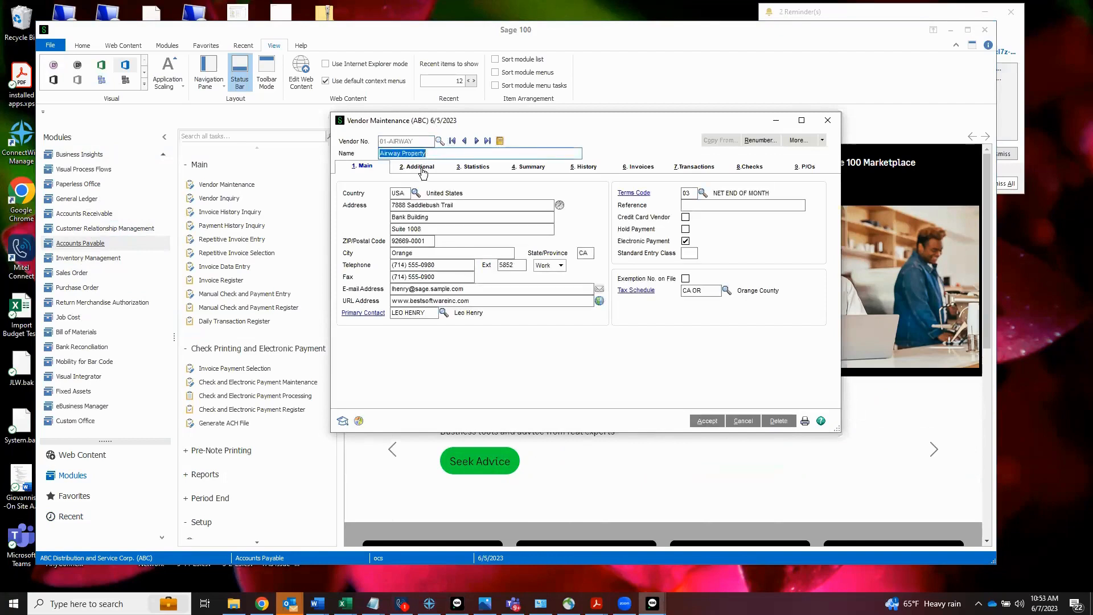
{"action": "left_click", "coordinate": [420, 167]}
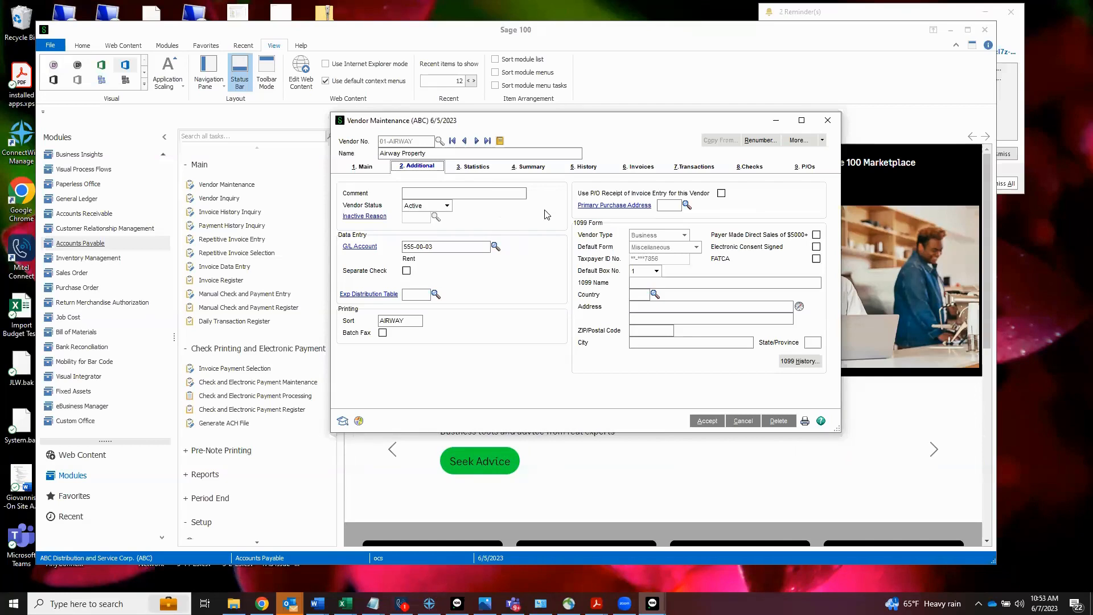
{"action": "left_click_drag", "start_coordinate": [579, 258], "coordinate": [626, 259]}
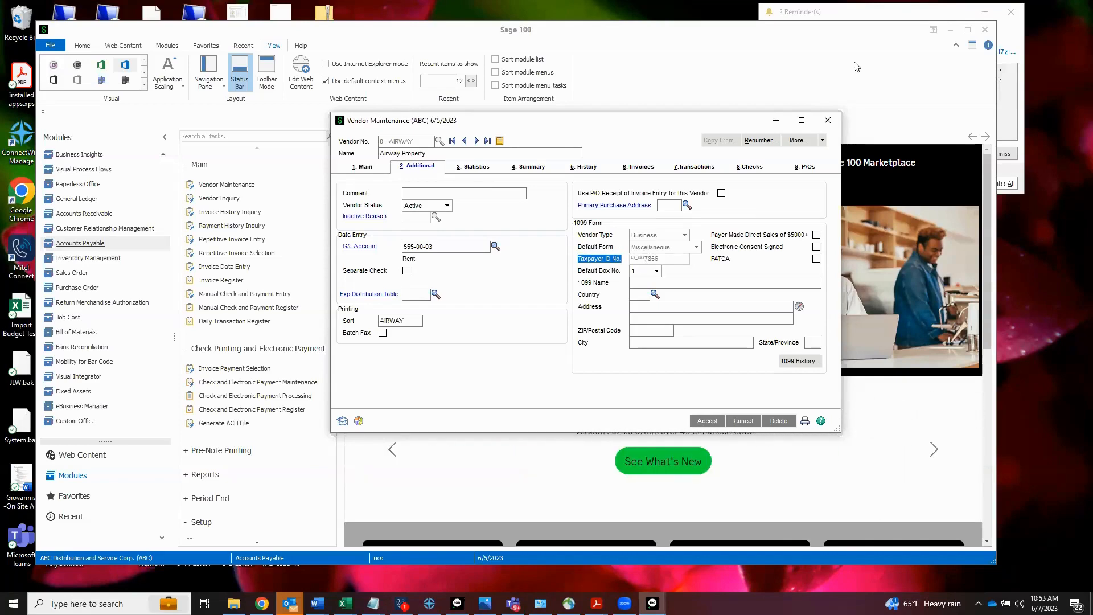
{"action": "left_click", "coordinate": [828, 120]}
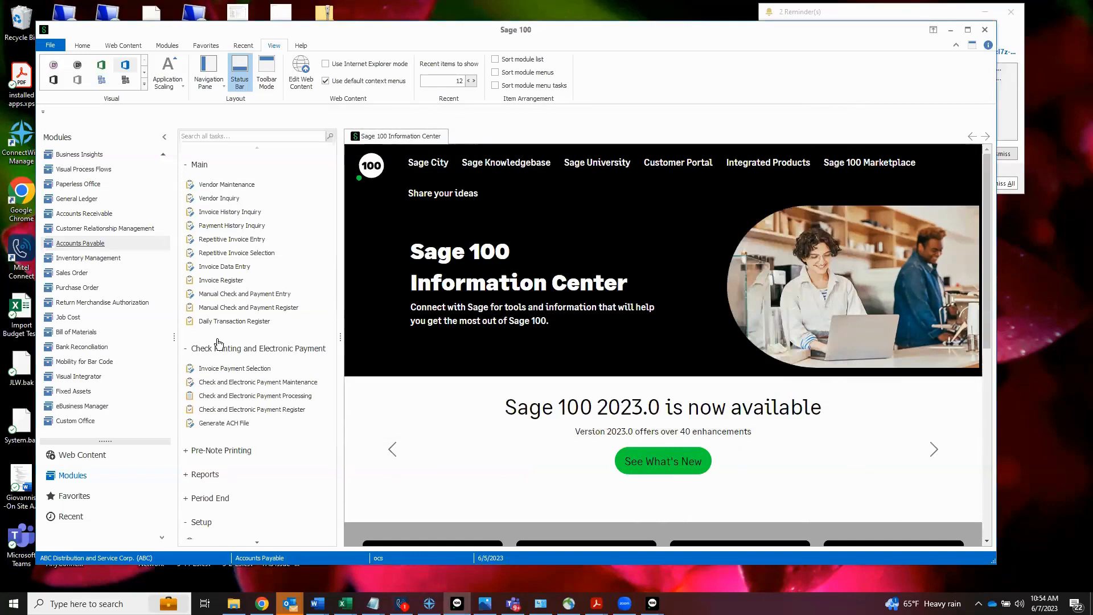
Step: Open Invoice Payment Selection, set the invoice due date to 12/31/2025, and display the list of invoices available for payment
{"action": "left_click", "coordinate": [220, 368]}
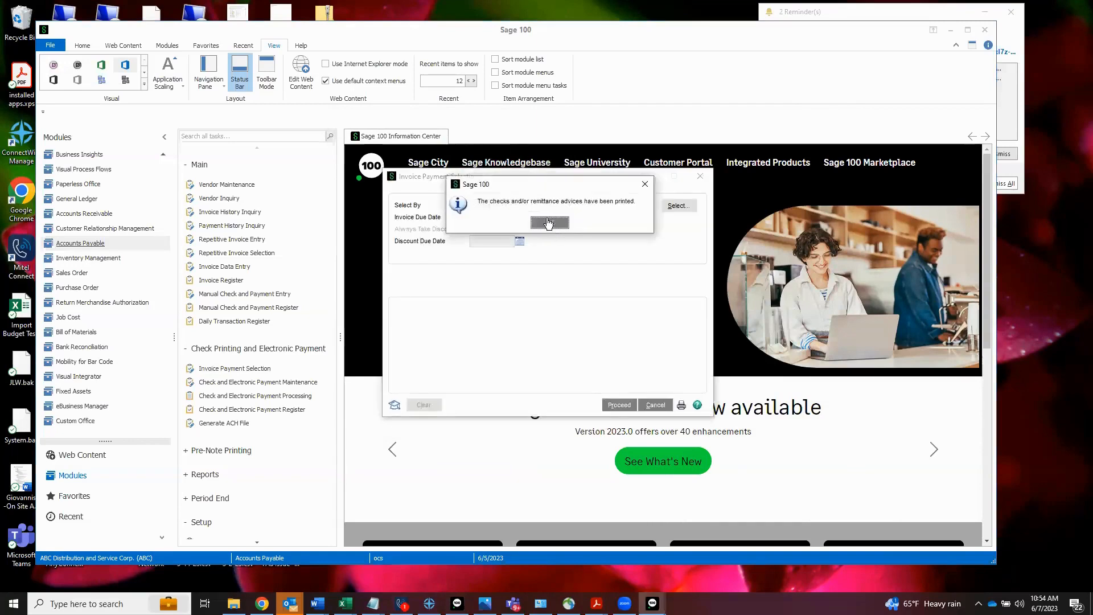
{"action": "left_click", "coordinate": [550, 224]}
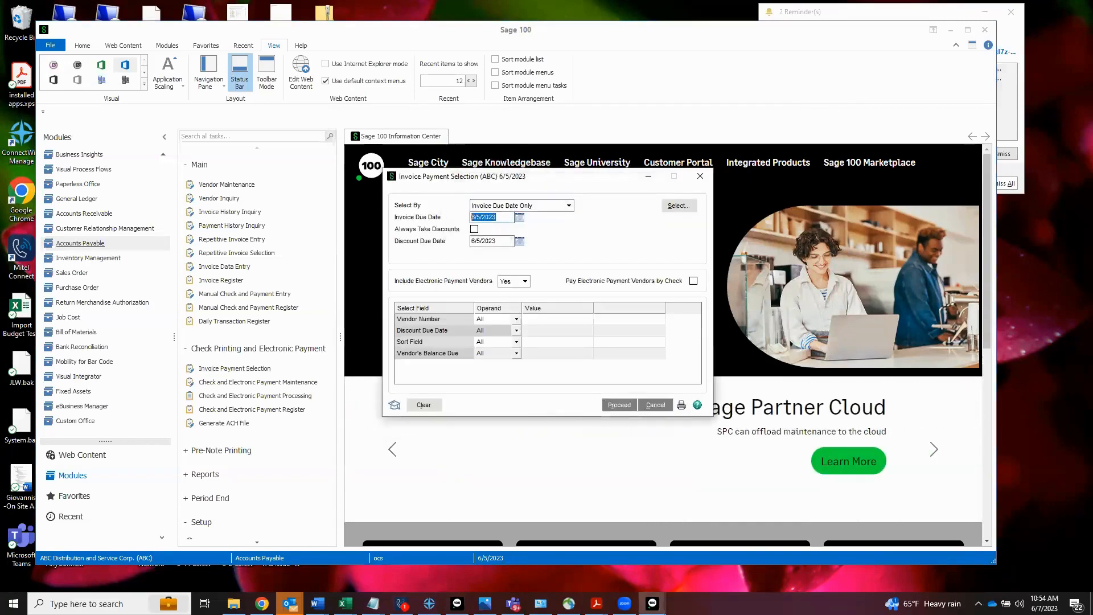
{"action": "type", "text": "12/31/2025"}
{"action": "key", "text": "Tab"}
{"action": "left_click", "coordinate": [674, 207]}
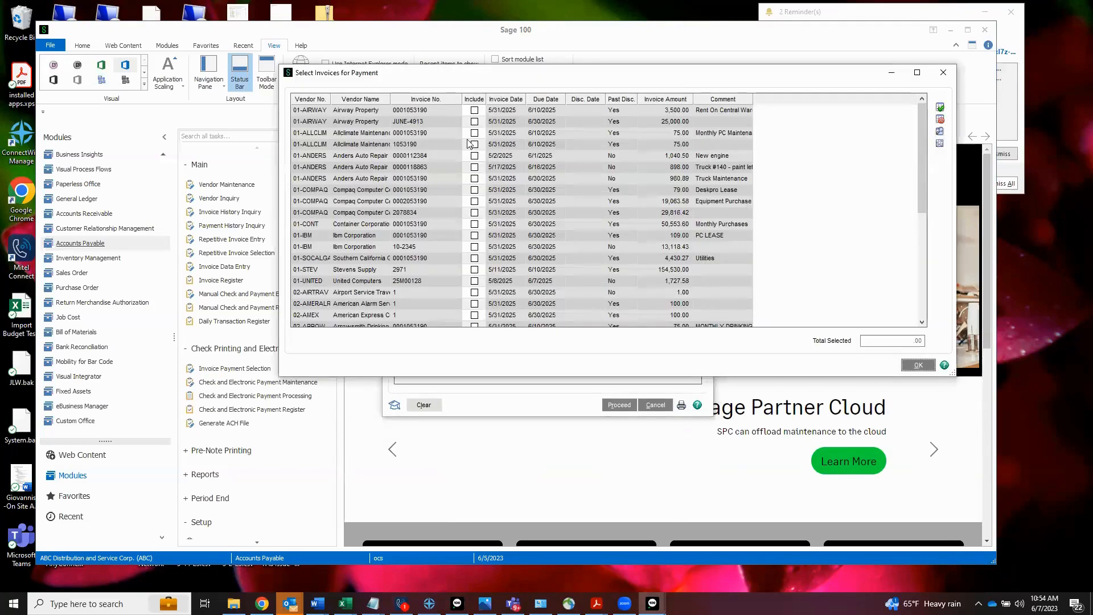
Step: Include the first six invoices for payment, extend the selection to all invoices, and close both windows without proceeding
{"action": "left_click", "coordinate": [474, 110]}
{"action": "left_click", "coordinate": [475, 121]}
{"action": "left_click", "coordinate": [475, 133]}
{"action": "left_click", "coordinate": [475, 144]}
{"action": "left_click", "coordinate": [475, 155]}
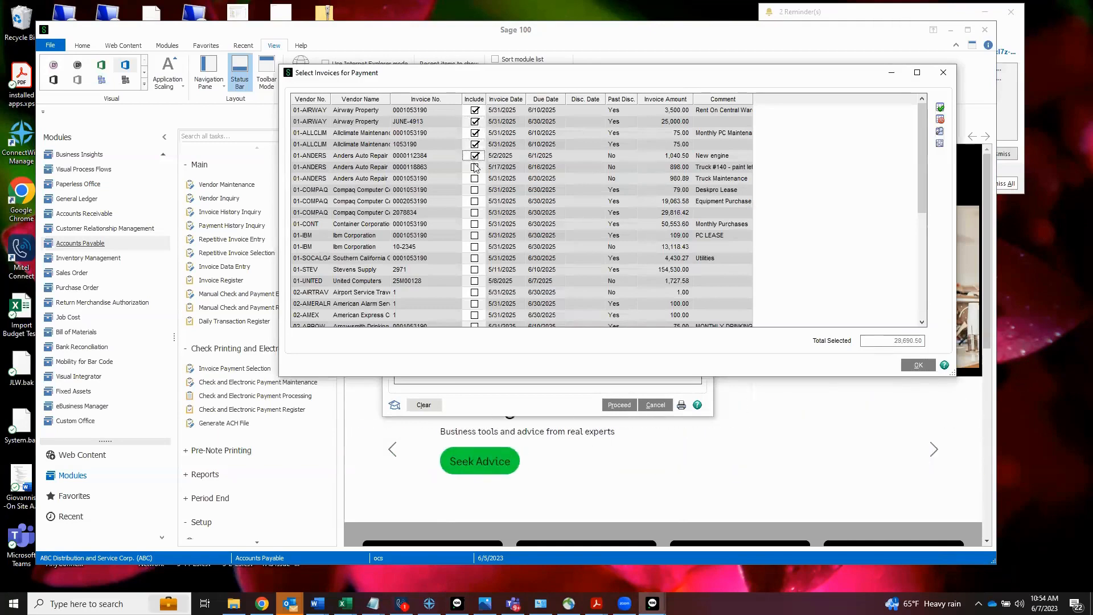
{"action": "left_click", "coordinate": [475, 166]}
{"action": "left_click", "coordinate": [939, 110]}
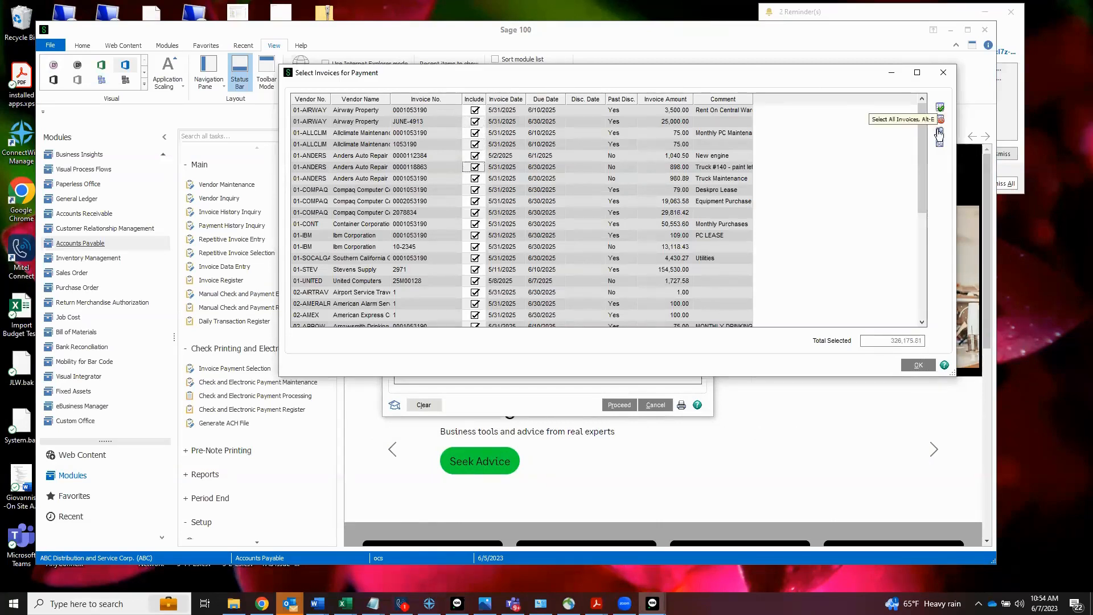
{"action": "left_click", "coordinate": [943, 78]}
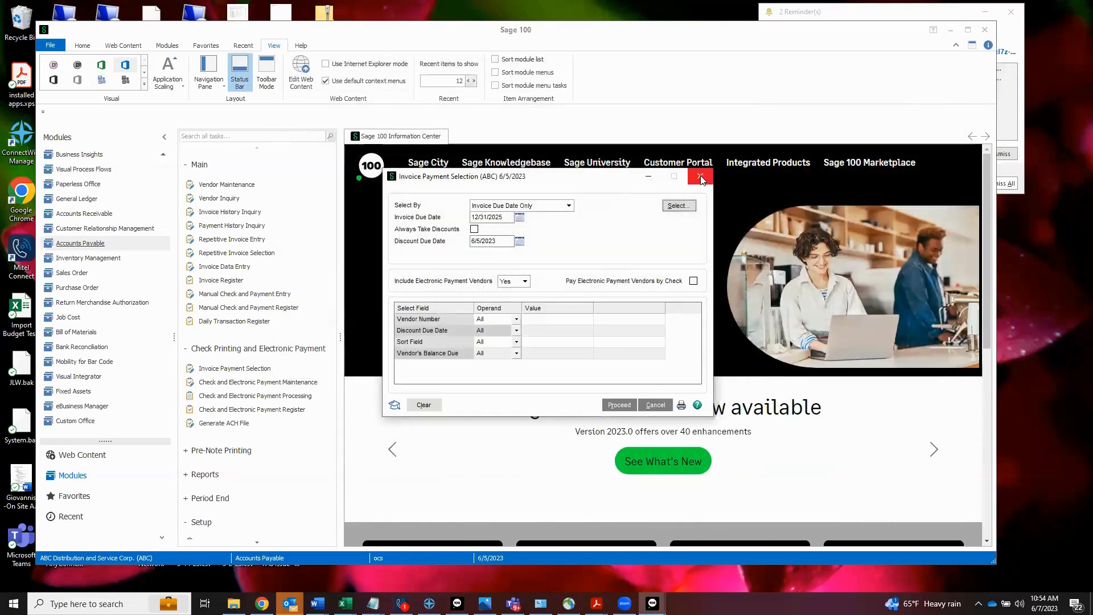
{"action": "left_click", "coordinate": [700, 177]}
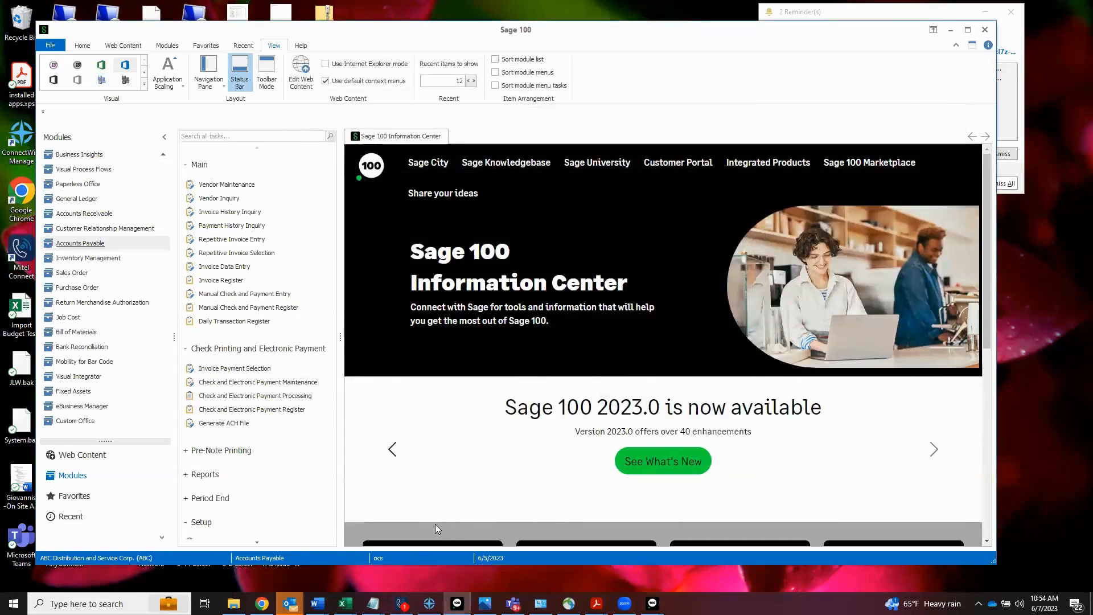